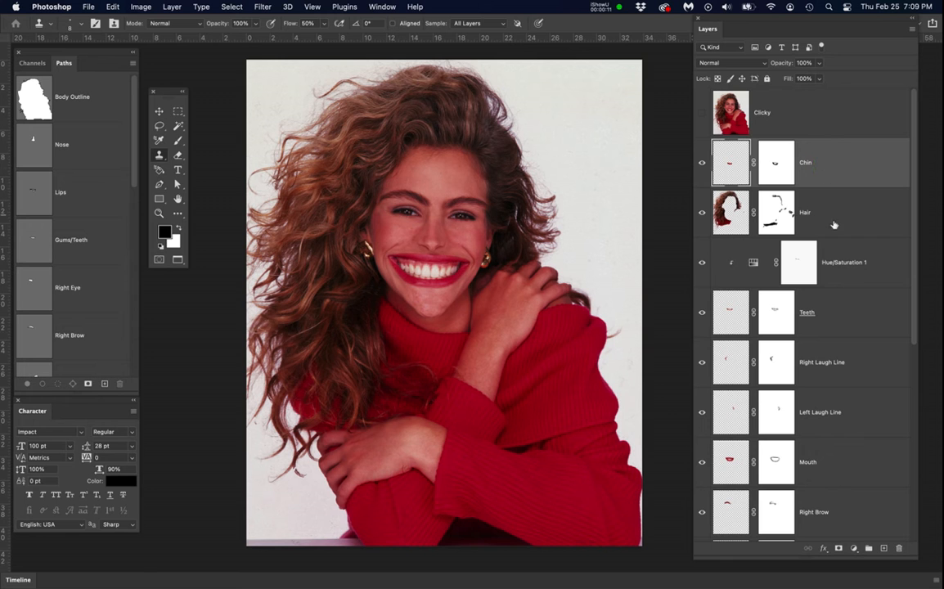
- Group all the layers from Chin down to Nose
{"action": "scroll", "coordinate": [847, 353], "scroll_direction": "down", "scroll_amount": 5}
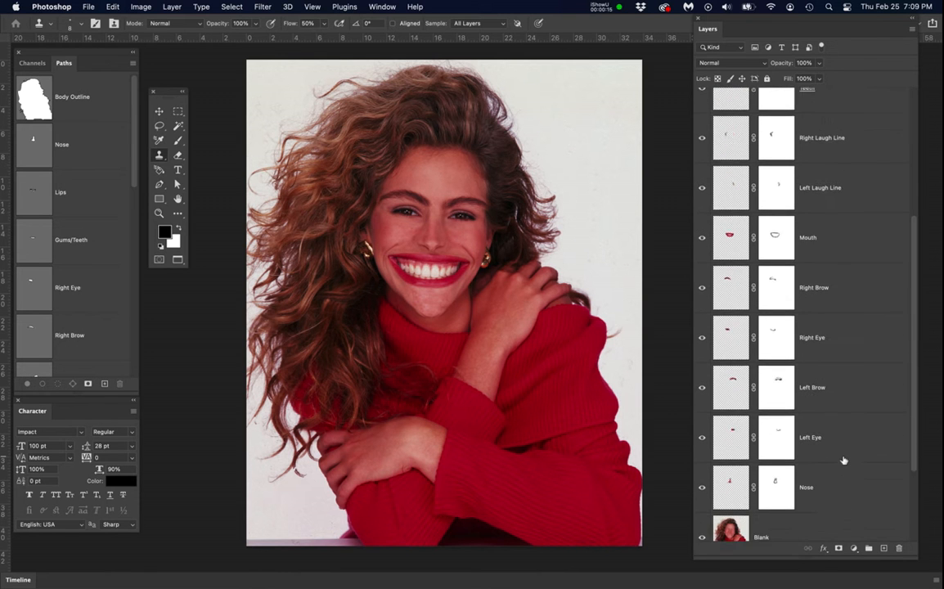
{"action": "scroll", "coordinate": [844, 461], "scroll_direction": "down", "scroll_amount": 1}
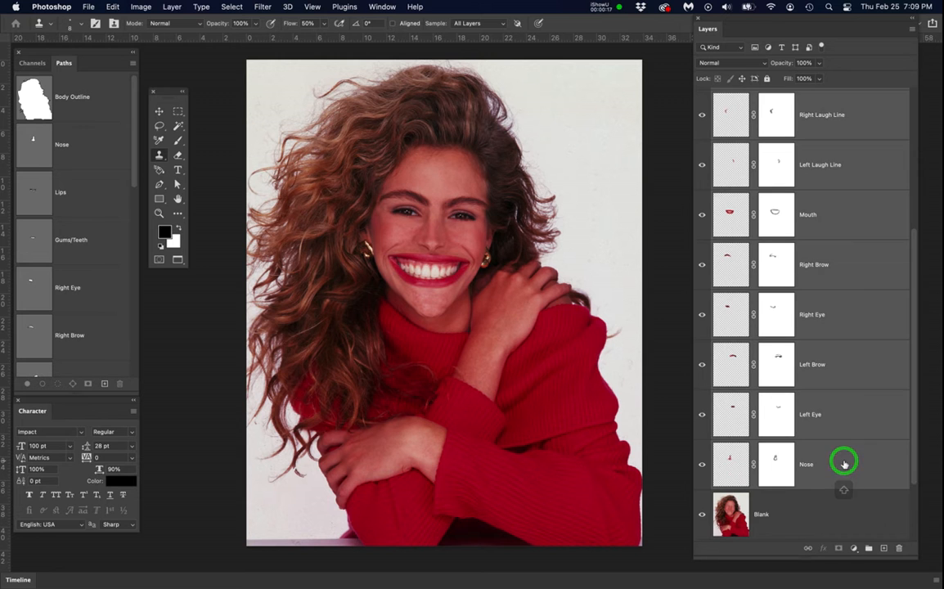
{"action": "scroll", "coordinate": [846, 458], "scroll_direction": "up", "scroll_amount": 3}
{"action": "scroll", "coordinate": [849, 455], "scroll_direction": "up", "scroll_amount": 2}
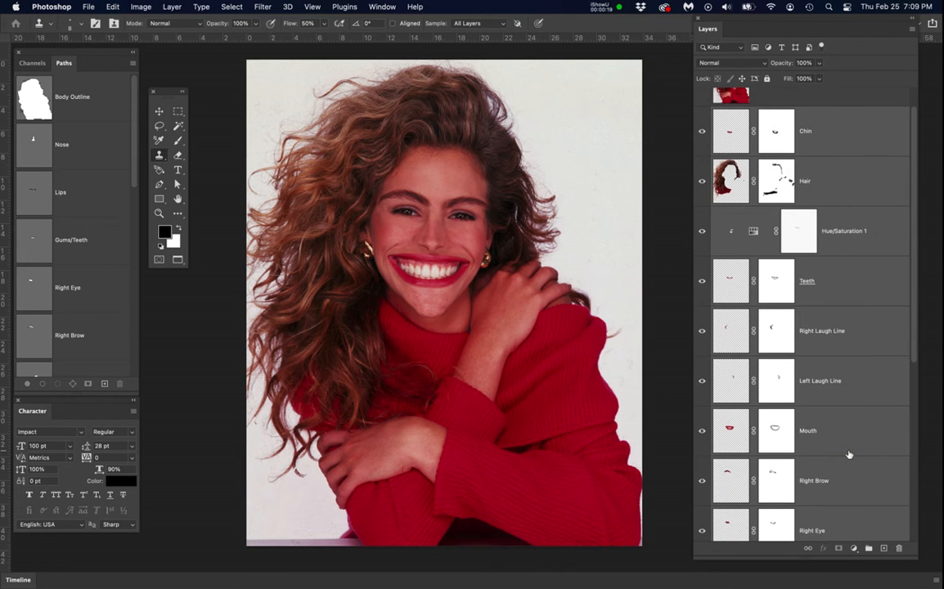
{"action": "scroll", "coordinate": [850, 454], "scroll_direction": "down", "scroll_amount": 1}
{"action": "scroll", "coordinate": [869, 413], "scroll_direction": "down", "scroll_amount": 4}
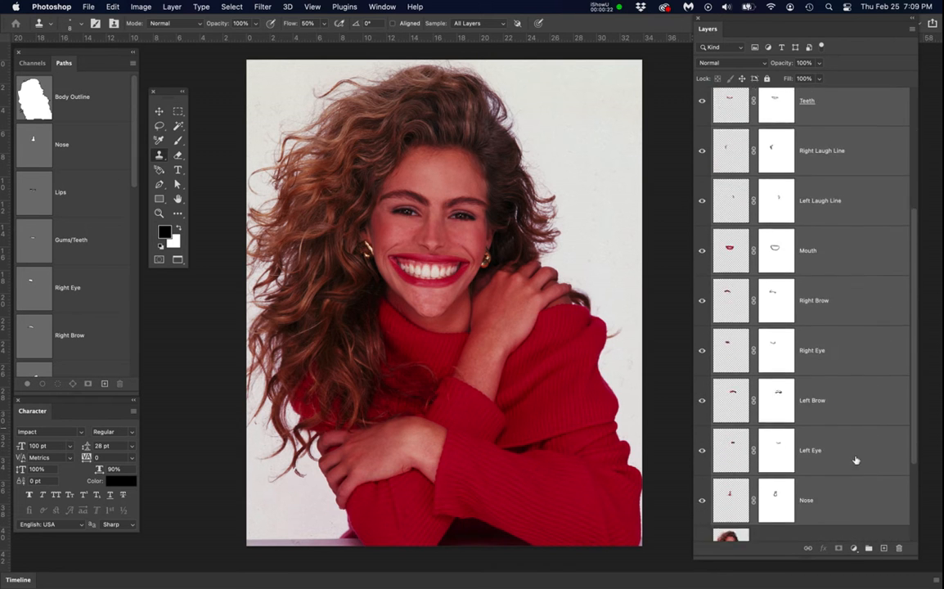
{"action": "left_click", "coordinate": [869, 549]}
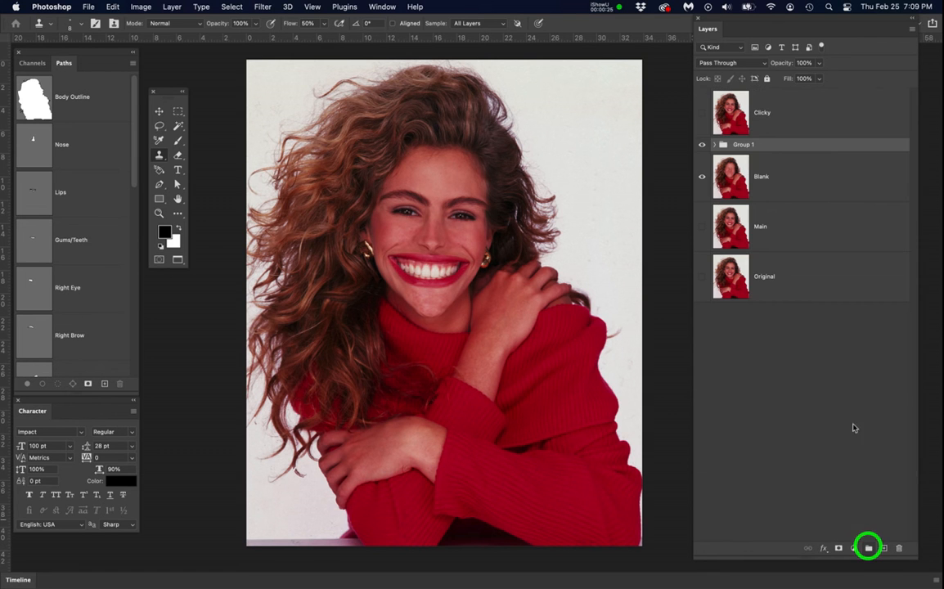
- Rename the new layer group Parts and hide it
{"action": "left_click", "coordinate": [739, 145]}
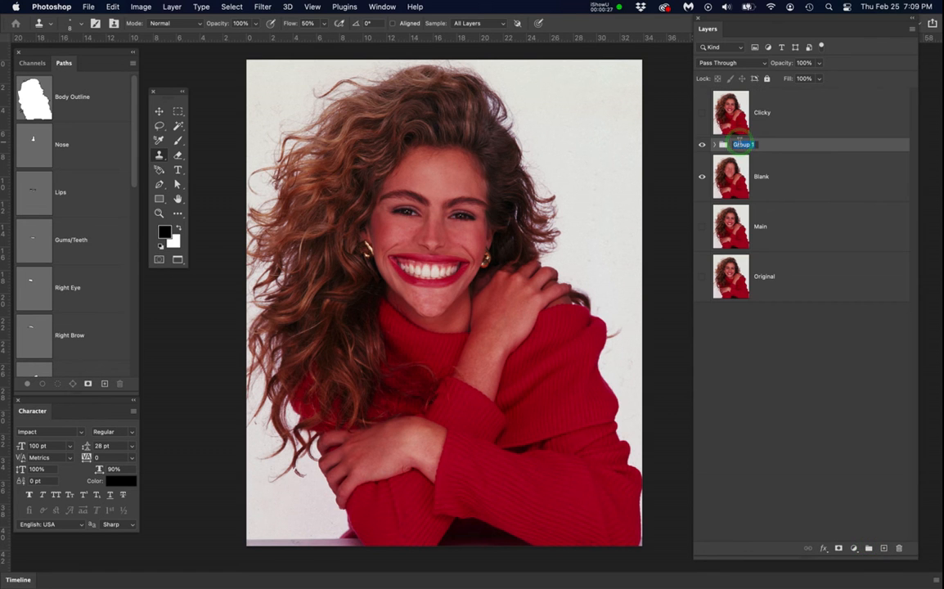
{"action": "type", "text": "Parts"}
{"action": "key", "text": "Return"}
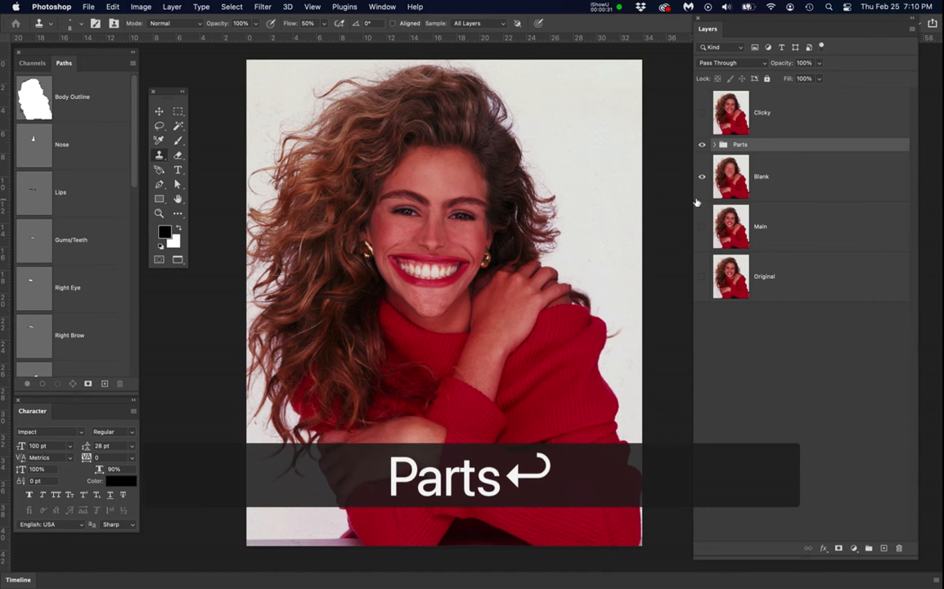
{"action": "left_click", "coordinate": [701, 145]}
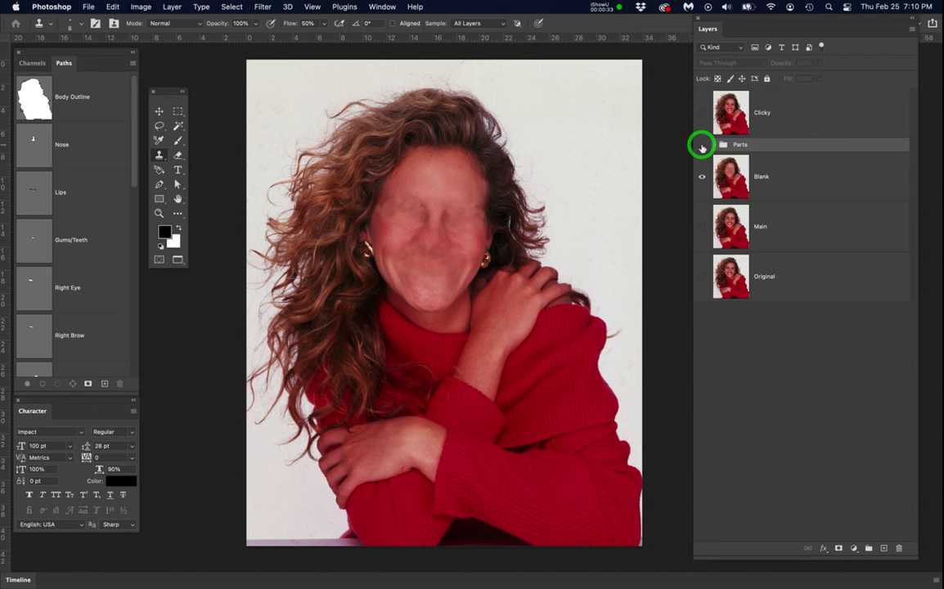
- Duplicate the Blank layer and hide the original Blank layer
{"action": "left_click", "coordinate": [800, 180]}
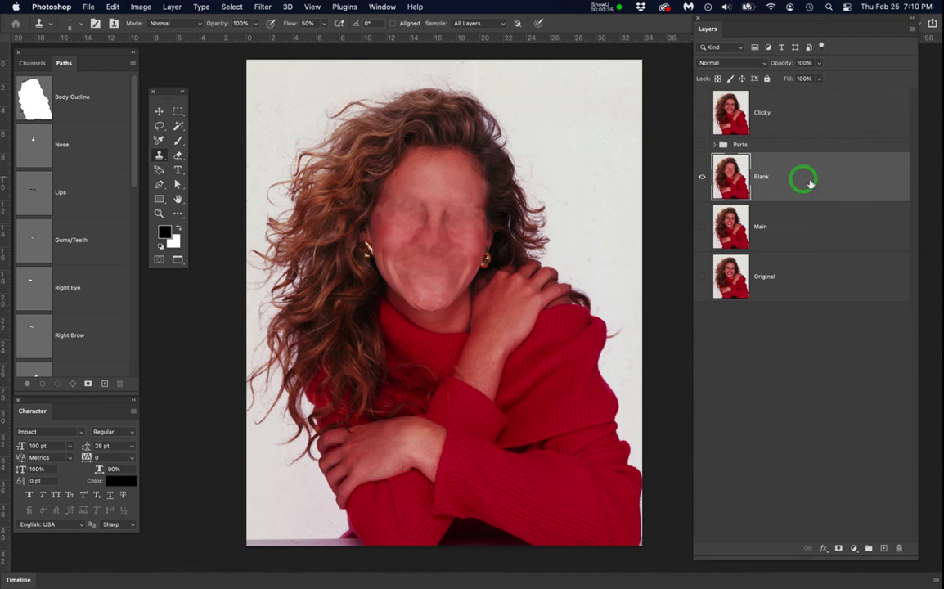
{"action": "left_click_drag", "start_coordinate": [798, 180], "coordinate": [884, 548]}
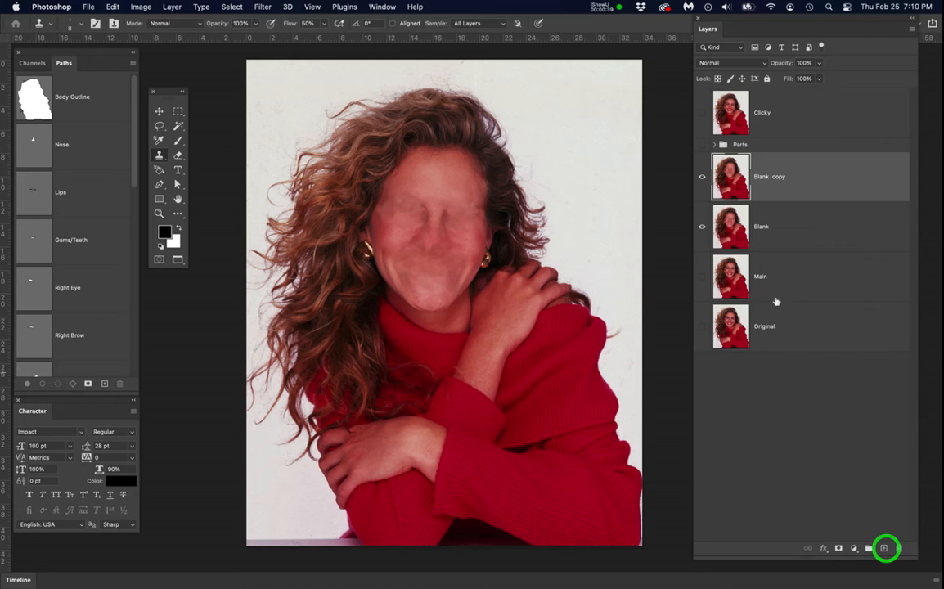
{"action": "left_click", "coordinate": [701, 227]}
- Rename the duplicated Blank layer Main
{"action": "left_click", "coordinate": [778, 177]}
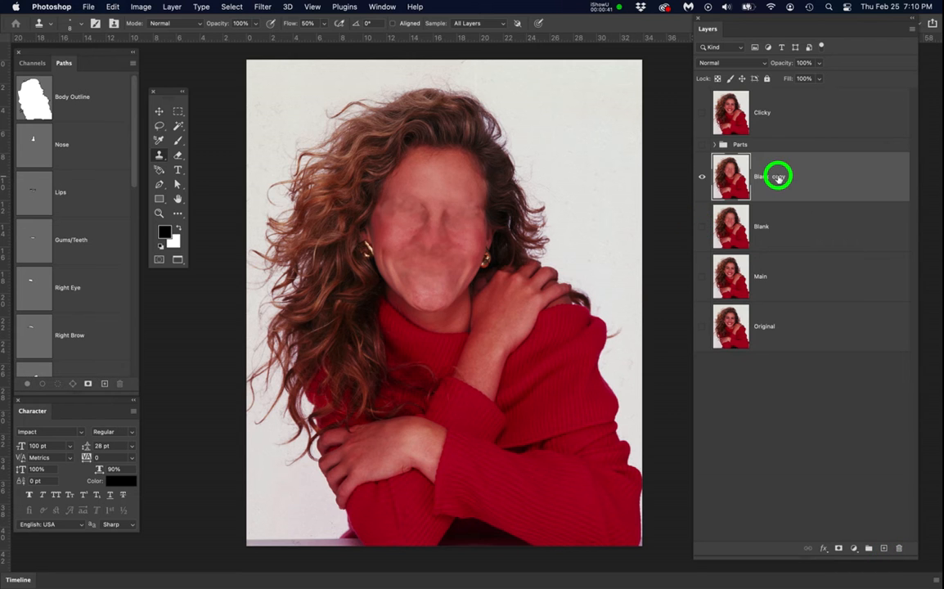
{"action": "type", "text": "Mai"}
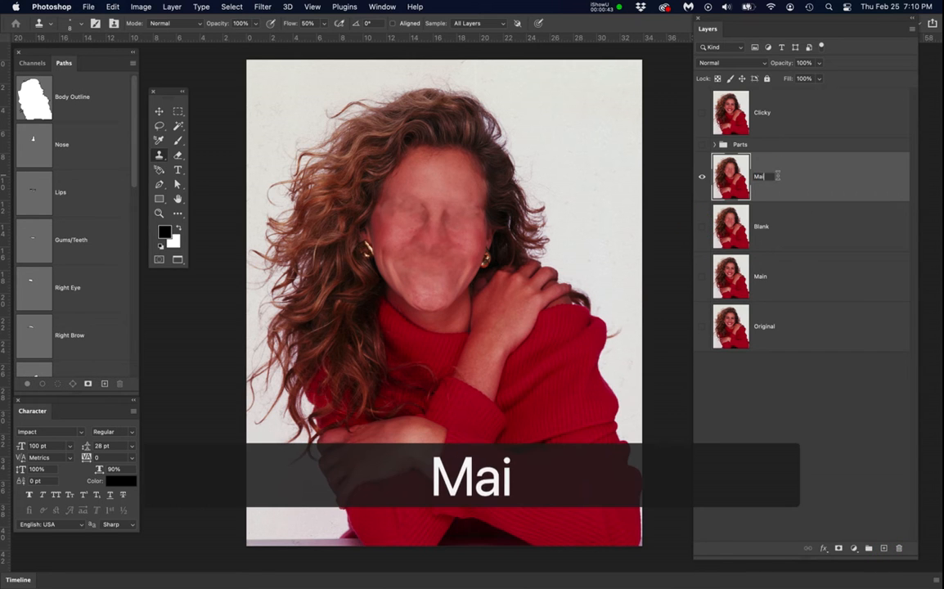
{"action": "type", "text": "n"}
{"action": "key", "text": "Return"}
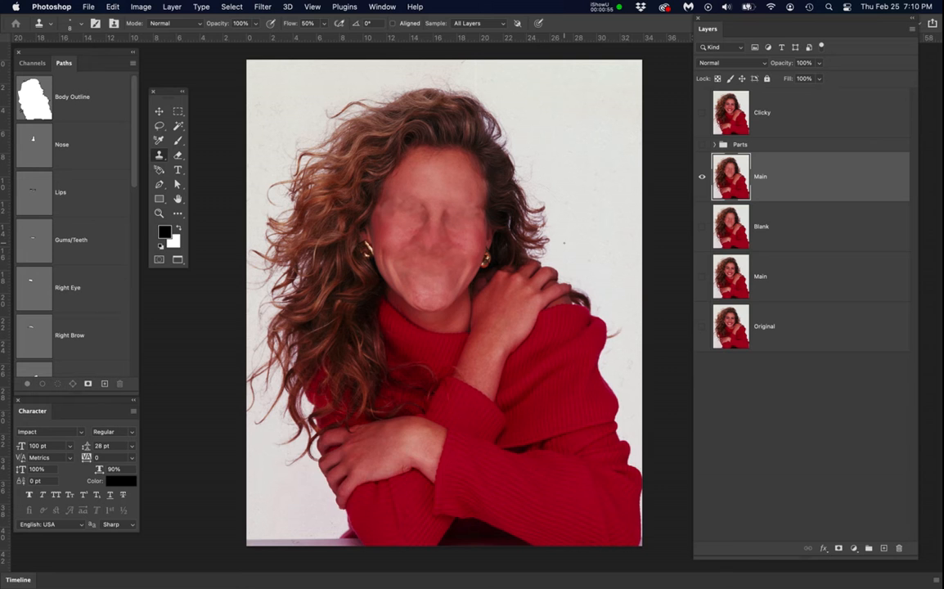
- Select the white background around the woman with the Magic Wand at a tolerance of 20
{"action": "key", "text": "w"}
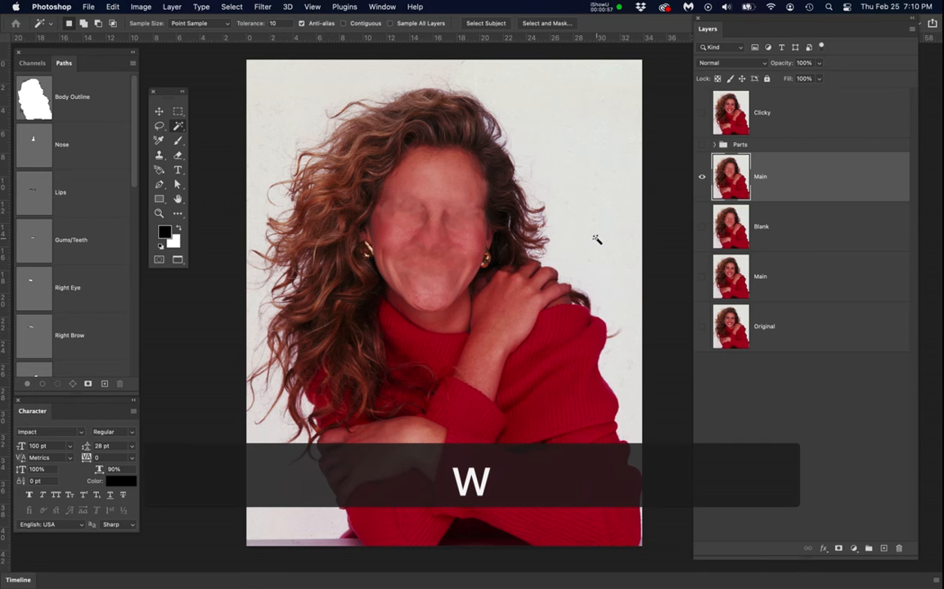
{"action": "left_click", "coordinate": [270, 23]}
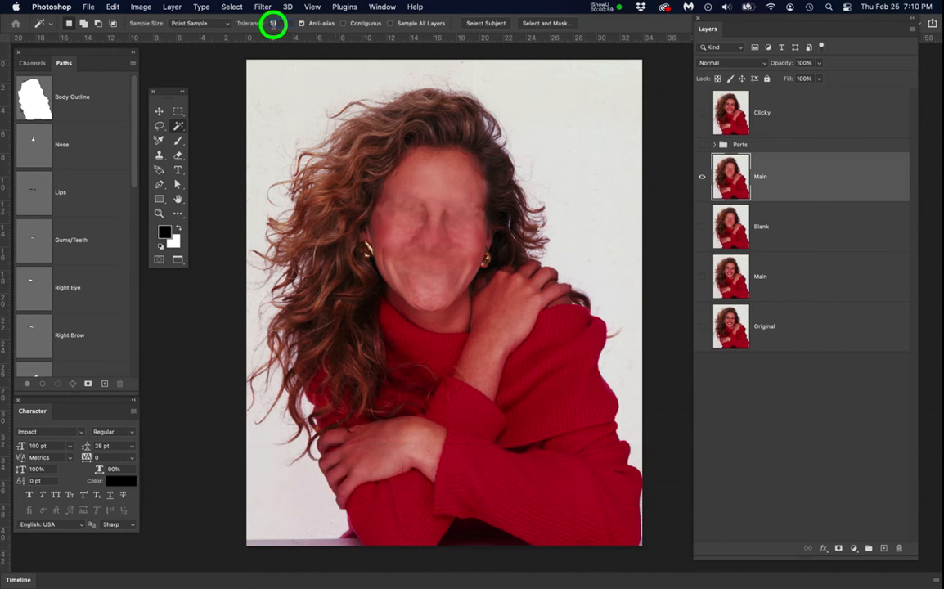
{"action": "type", "text": "20"}
{"action": "key", "text": "Return"}
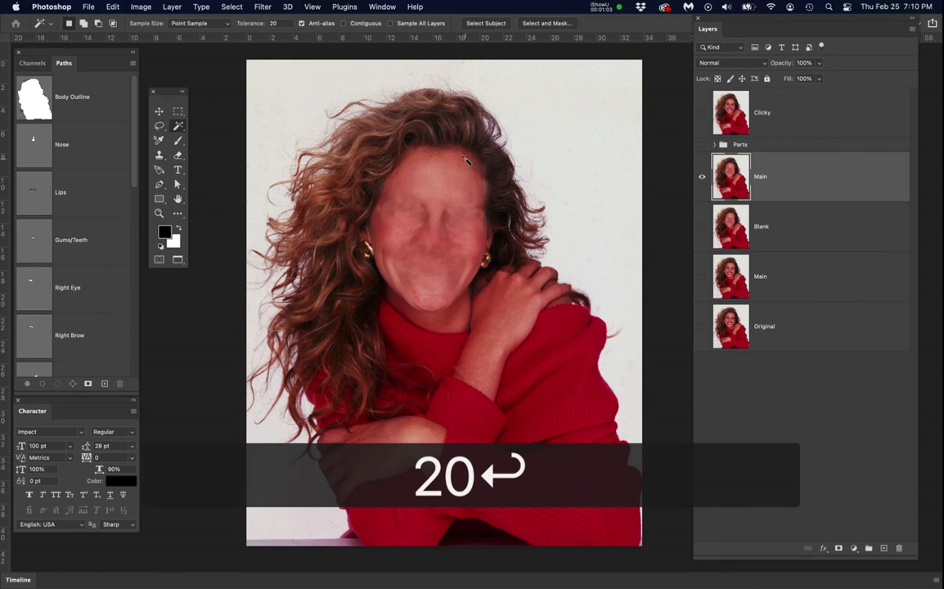
{"action": "scroll", "coordinate": [575, 193], "scroll_direction": "up", "scroll_amount": 2}
{"action": "left_click", "coordinate": [571, 209]}
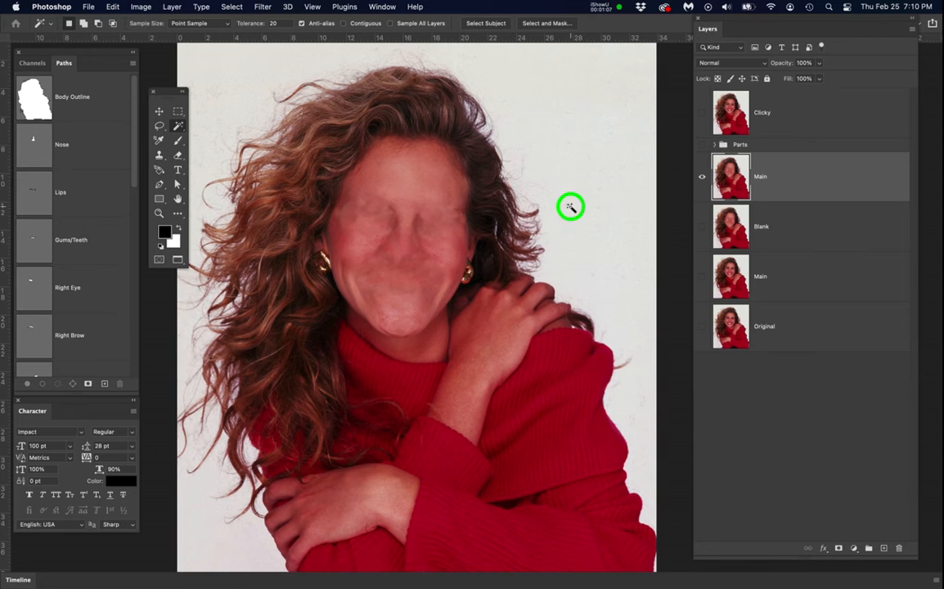
{"action": "key", "text": "super+d"}
{"action": "left_click_drag", "start_coordinate": [588, 257], "coordinate": [612, 227]}
- Expand the background selection by 2 pixels and feather it by 1 pixel
{"action": "left_click_drag", "start_coordinate": [233, 6], "coordinate": [381, 192]}
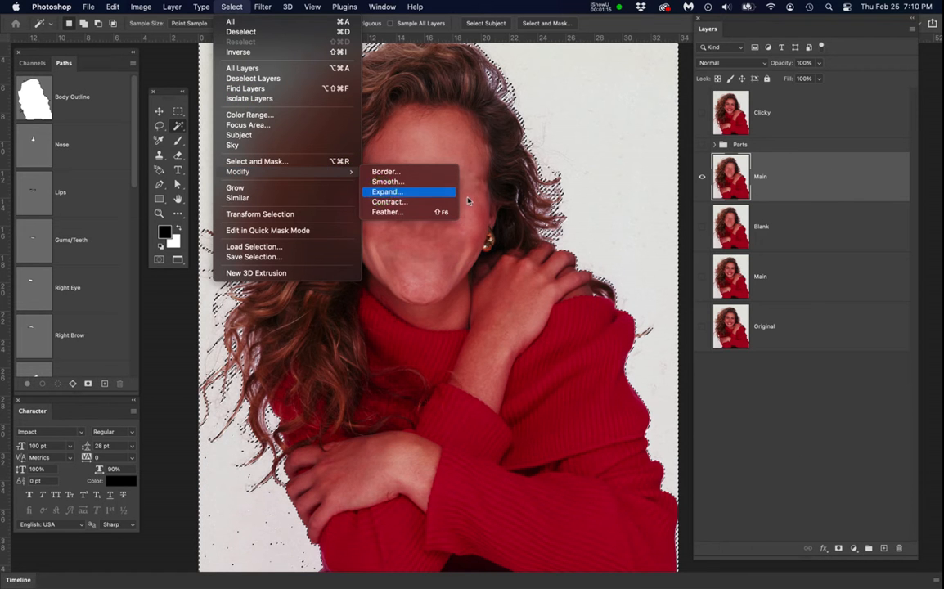
{"action": "left_click_drag", "start_coordinate": [468, 200], "coordinate": [433, 192]}
{"action": "key", "text": "Return"}
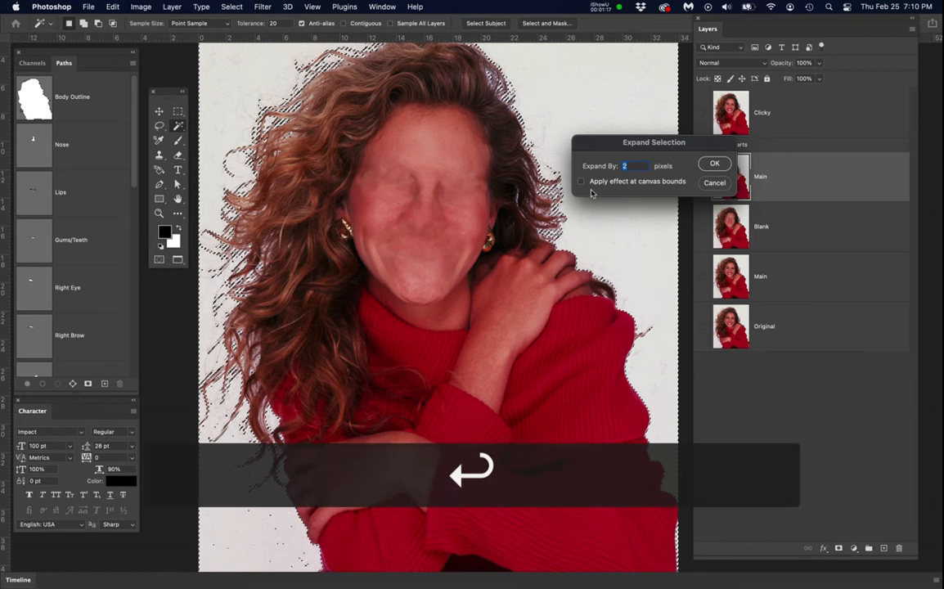
{"action": "left_click_drag", "start_coordinate": [261, 6], "coordinate": [401, 214]}
{"action": "type", "text": "1"}
{"action": "key", "text": "Return"}
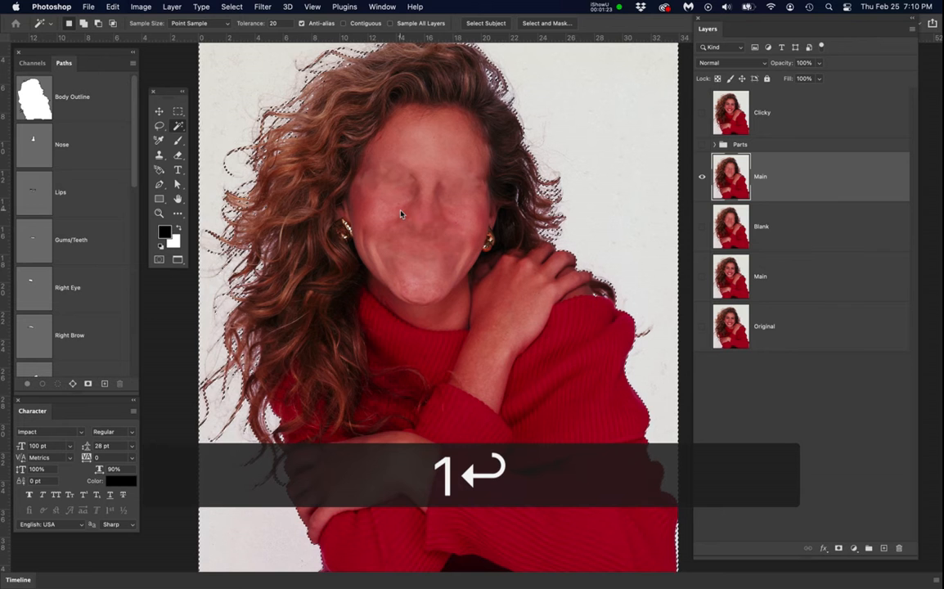
- Delete the selected background from the Main layer above Blank and clear the selection
{"action": "left_click", "coordinate": [836, 176]}
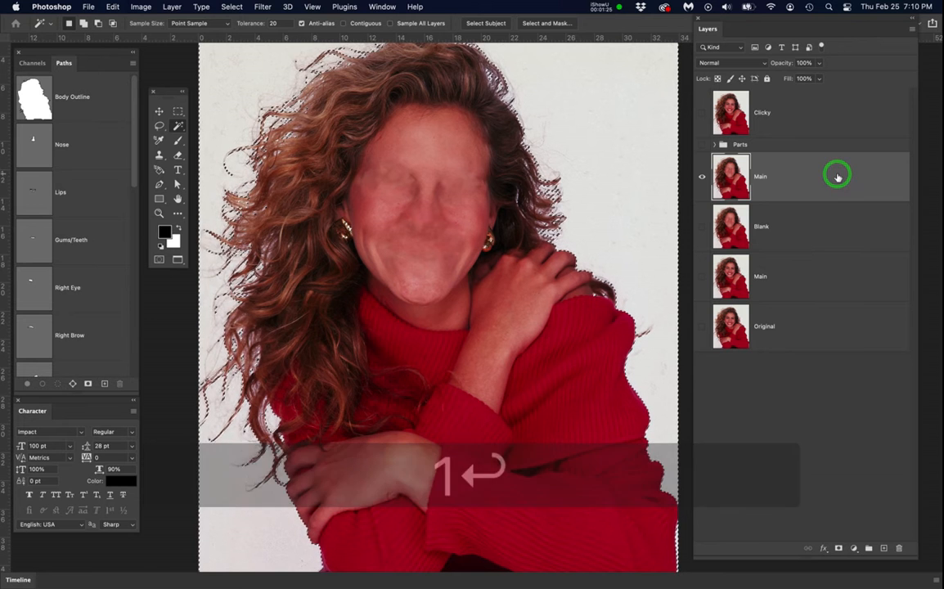
{"action": "key", "text": "Delete"}
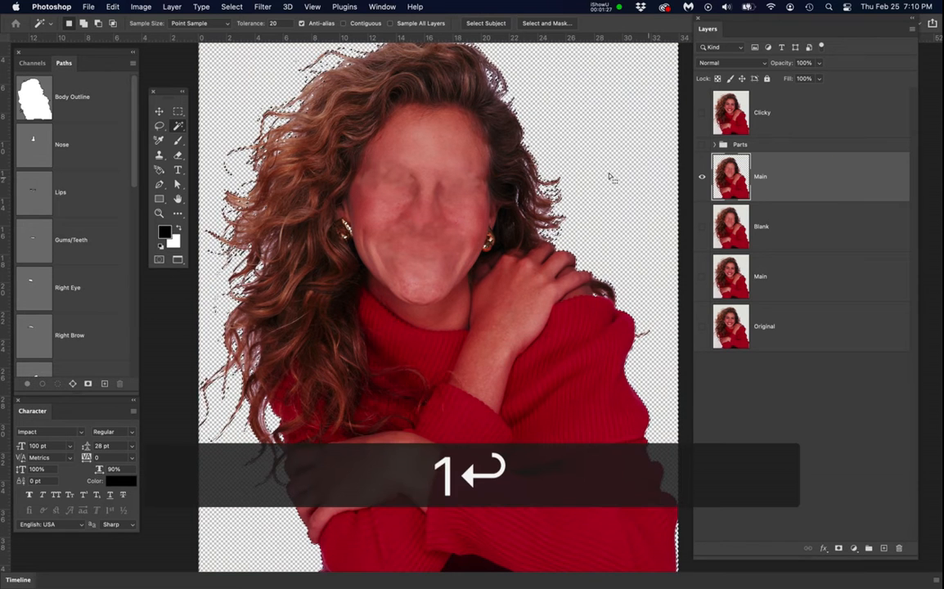
{"action": "left_click", "coordinate": [834, 228]}
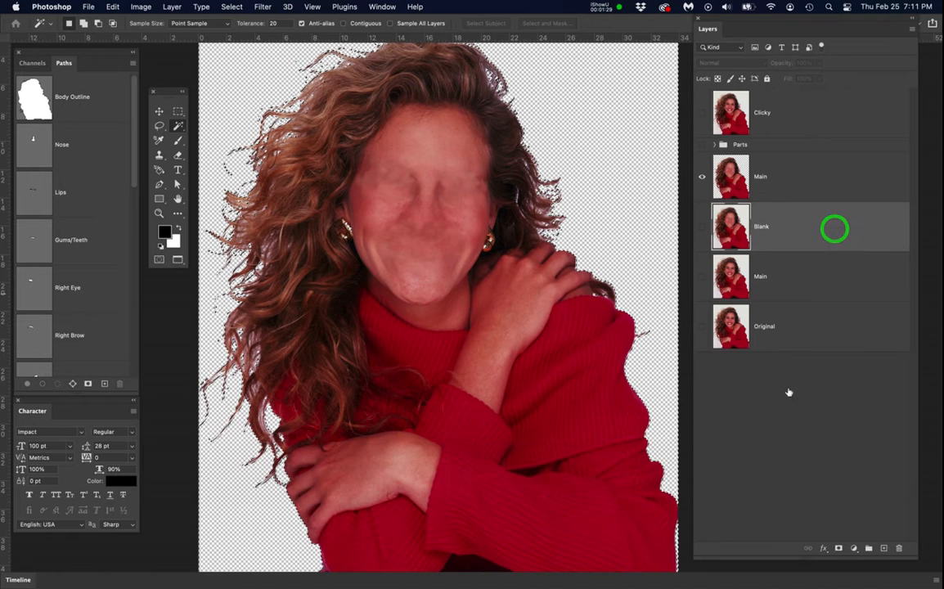
{"action": "key", "text": "super+d"}
- Create a new layer directly above Blank and choose a dark teal-blue foreground color
{"action": "left_click", "coordinate": [883, 546]}
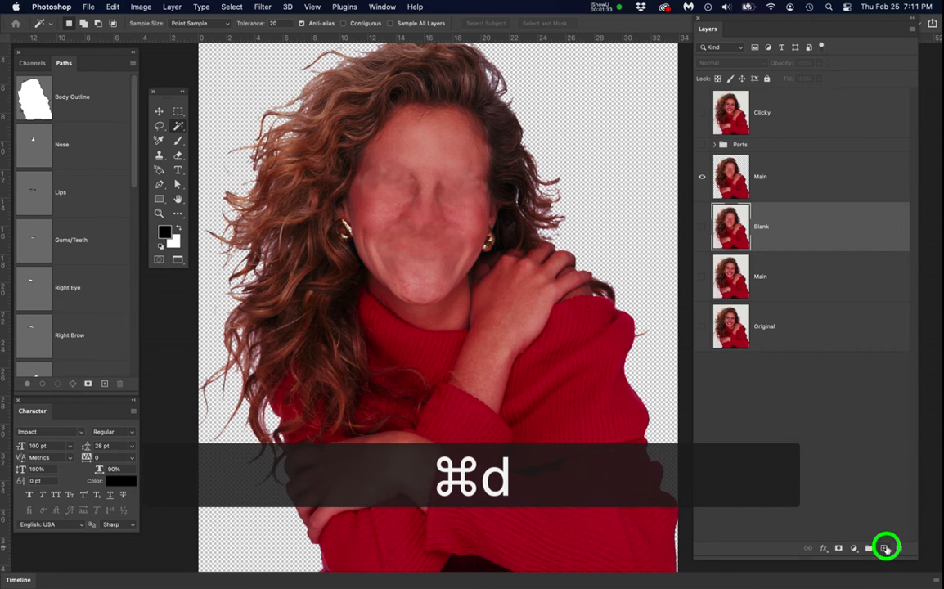
{"action": "left_click", "coordinate": [165, 233]}
{"action": "left_click", "coordinate": [390, 168]}
{"action": "left_click_drag", "start_coordinate": [390, 168], "coordinate": [385, 177]}
{"action": "left_click", "coordinate": [538, 110]}
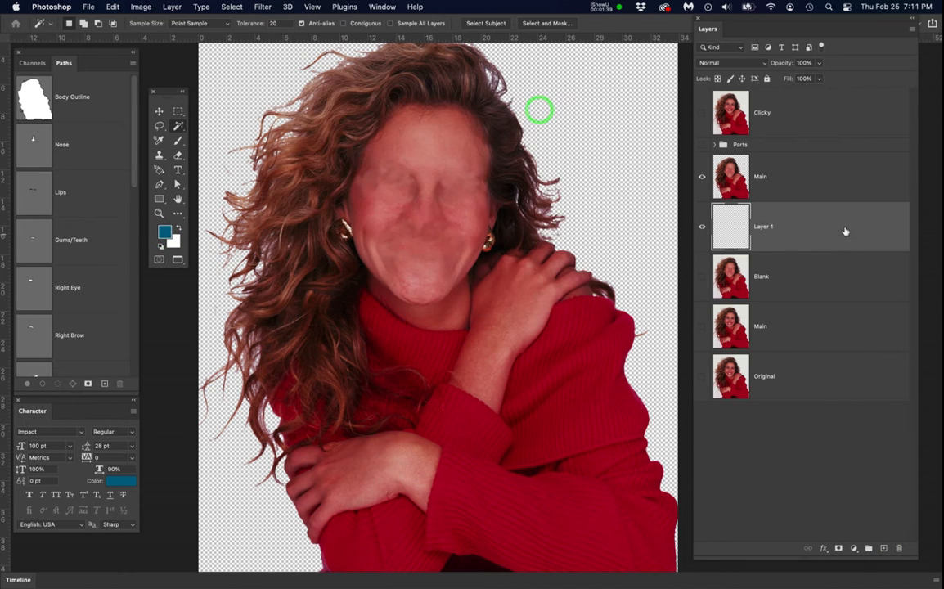
- Fill the new layer with the teal-blue foreground color and make the cutout Main layer active
{"action": "left_click", "coordinate": [845, 229]}
{"action": "key", "text": "alt+BackSpace"}
{"action": "left_click_drag", "start_coordinate": [478, 246], "coordinate": [478, 299]}
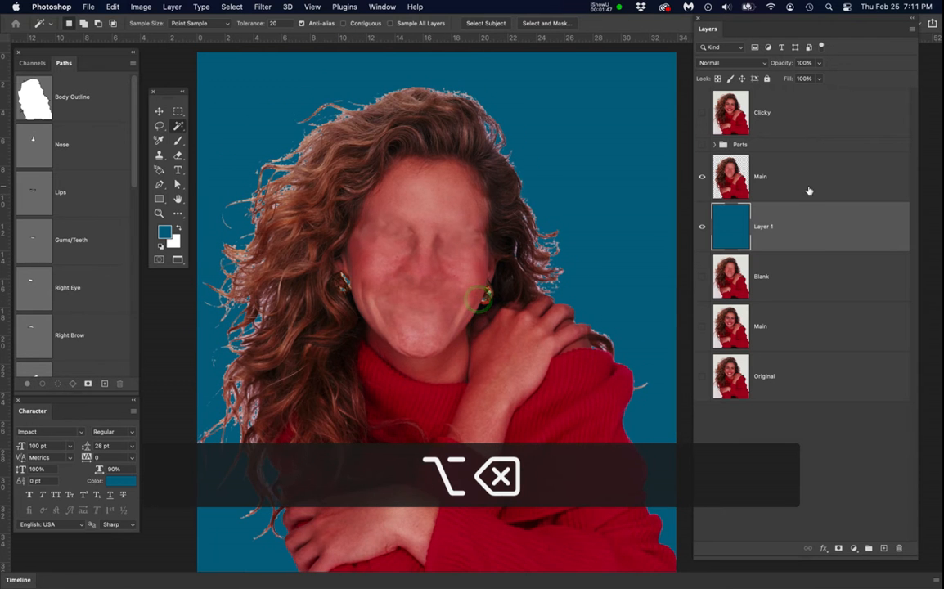
{"action": "left_click", "coordinate": [807, 182]}
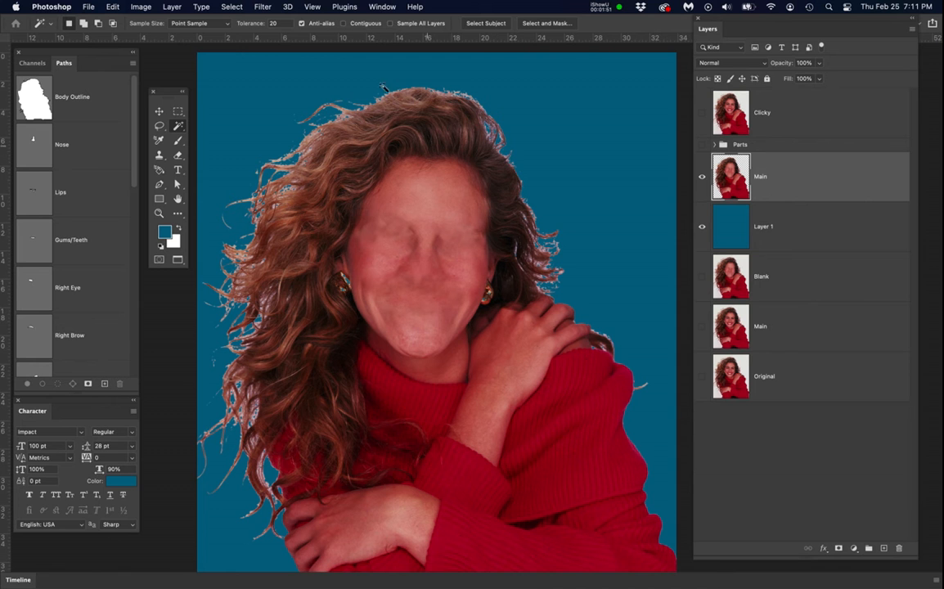
{"action": "left_click", "coordinate": [264, 23]}
{"action": "type", "text": "10"}
{"action": "key", "text": "Return"}
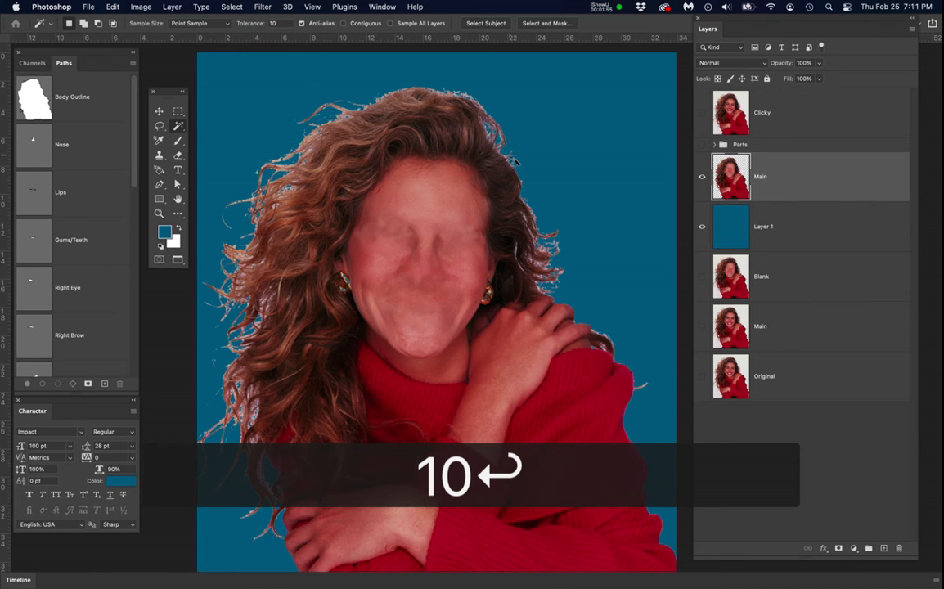
{"action": "scroll", "coordinate": [557, 198], "scroll_direction": "up", "scroll_amount": 10}
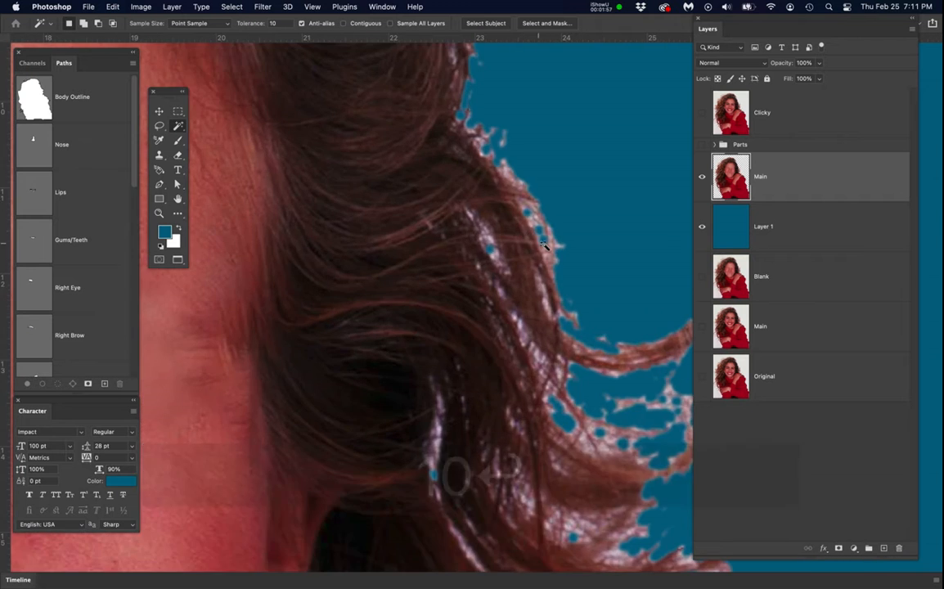
{"action": "scroll", "coordinate": [544, 238], "scroll_direction": "up", "scroll_amount": 3}
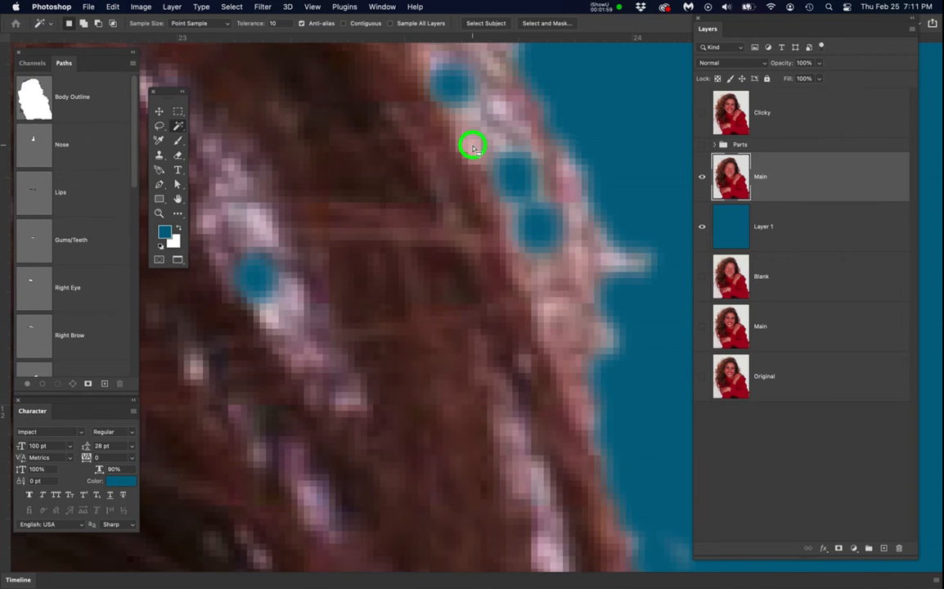
{"action": "scroll", "coordinate": [471, 152], "scroll_direction": "down", "scroll_amount": 6}
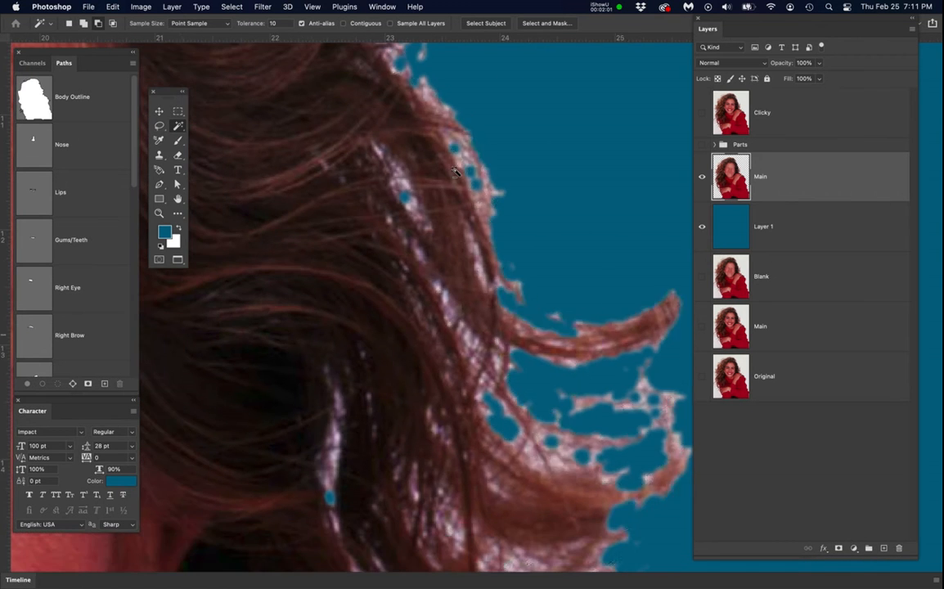
{"action": "key", "text": "super+d"}
- Select the light background remnants along the hair edge on the Main layer with the Magic Wand at a tolerance of 20
{"action": "left_click", "coordinate": [262, 26]}
{"action": "type", "text": "20"}
{"action": "key", "text": "Return"}
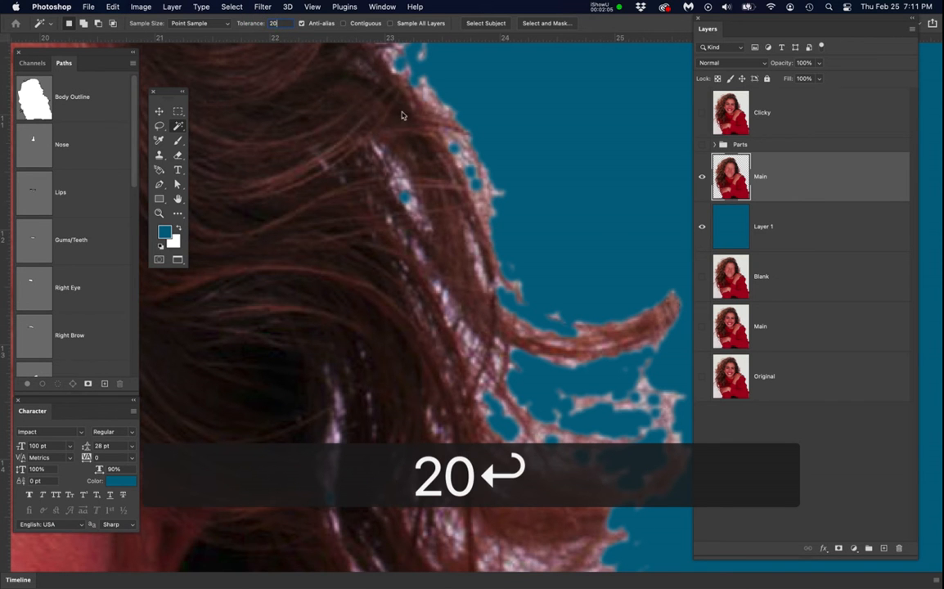
{"action": "scroll", "coordinate": [442, 178], "scroll_direction": "up", "scroll_amount": 5}
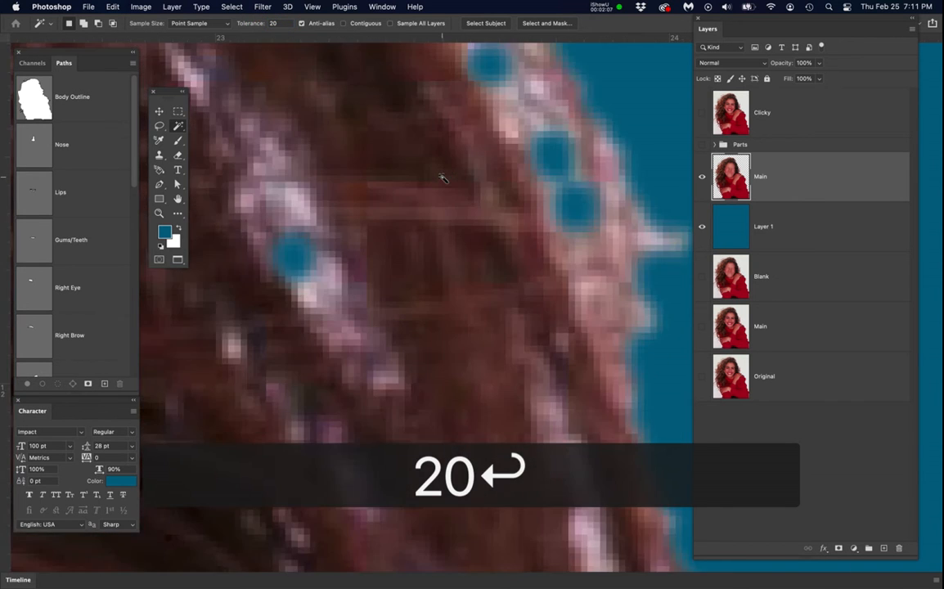
{"action": "left_click", "coordinate": [544, 106]}
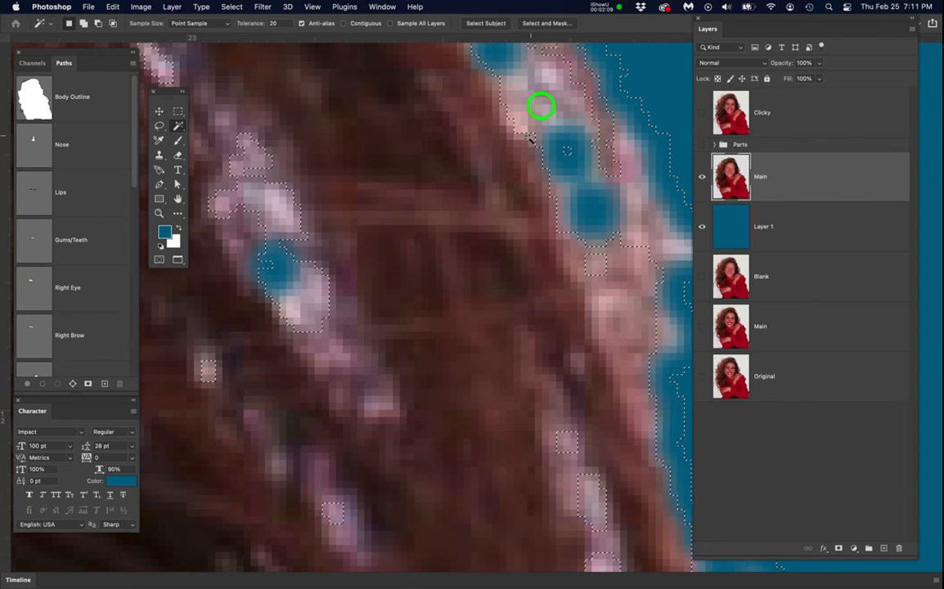
{"action": "scroll", "coordinate": [544, 106], "scroll_direction": "down", "scroll_amount": 4}
{"action": "scroll", "coordinate": [531, 142], "scroll_direction": "down", "scroll_amount": 5}
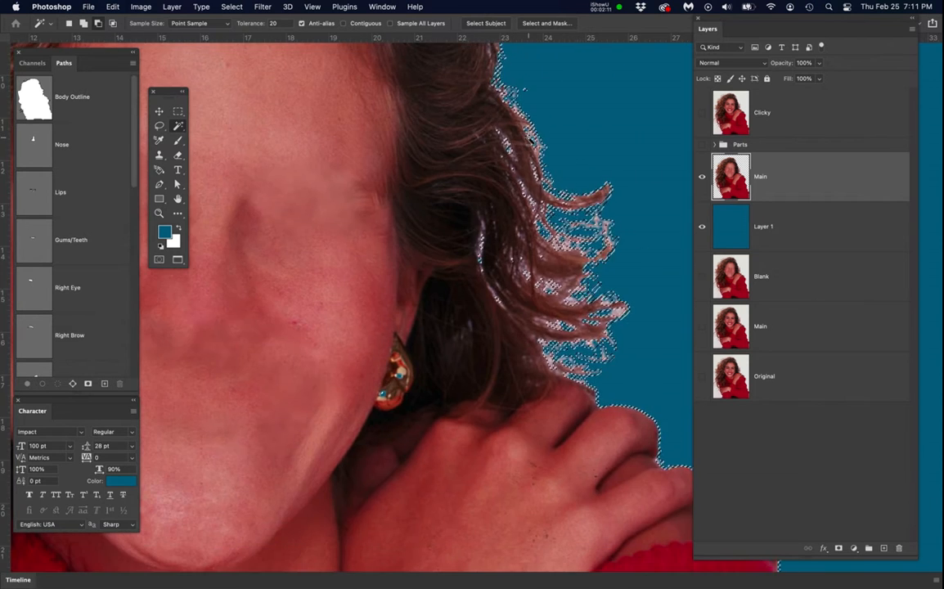
- Expand the selection of light hair-edge remnants on the Main layer by 2 pixels
{"action": "left_click_drag", "start_coordinate": [451, 166], "coordinate": [503, 256]}
{"action": "left_click", "coordinate": [263, 7]}
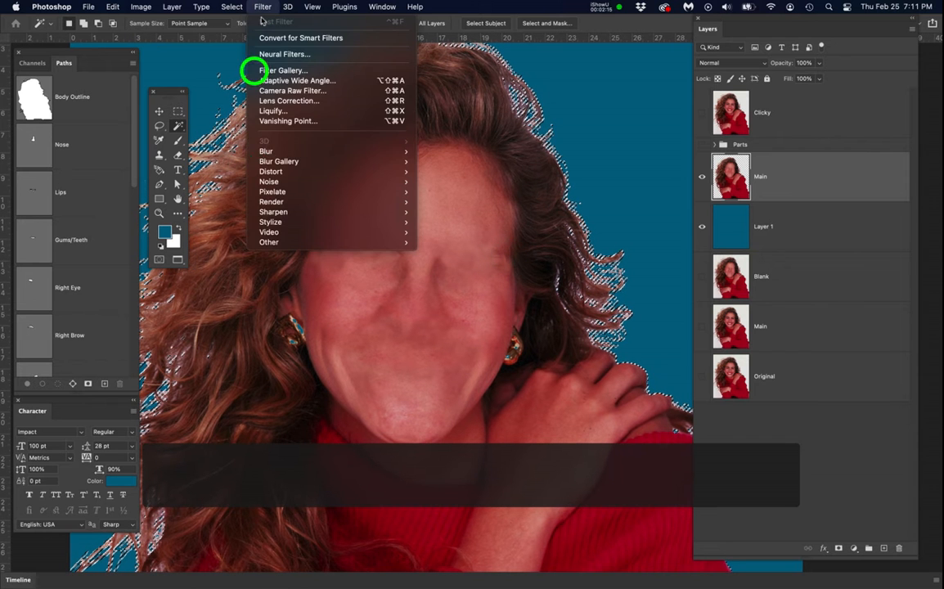
{"action": "left_click", "coordinate": [230, 7]}
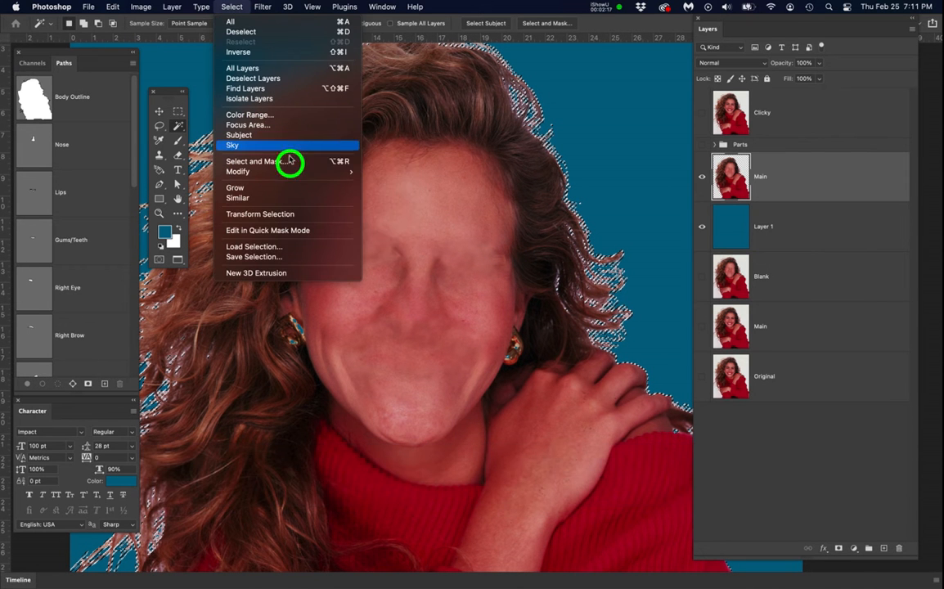
{"action": "mouse_move", "coordinate": [339, 171]}
{"action": "left_click", "coordinate": [386, 191]}
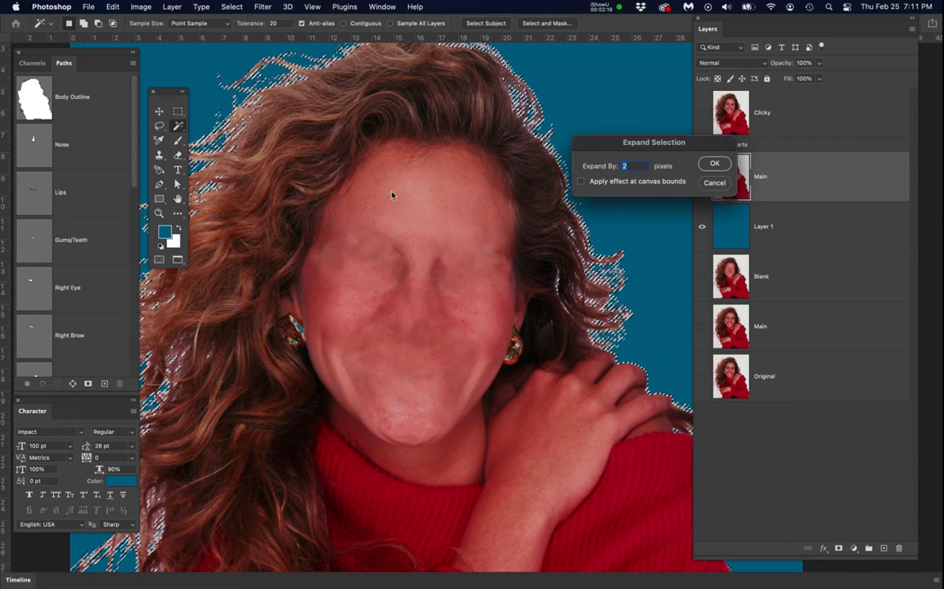
{"action": "left_click", "coordinate": [714, 165]}
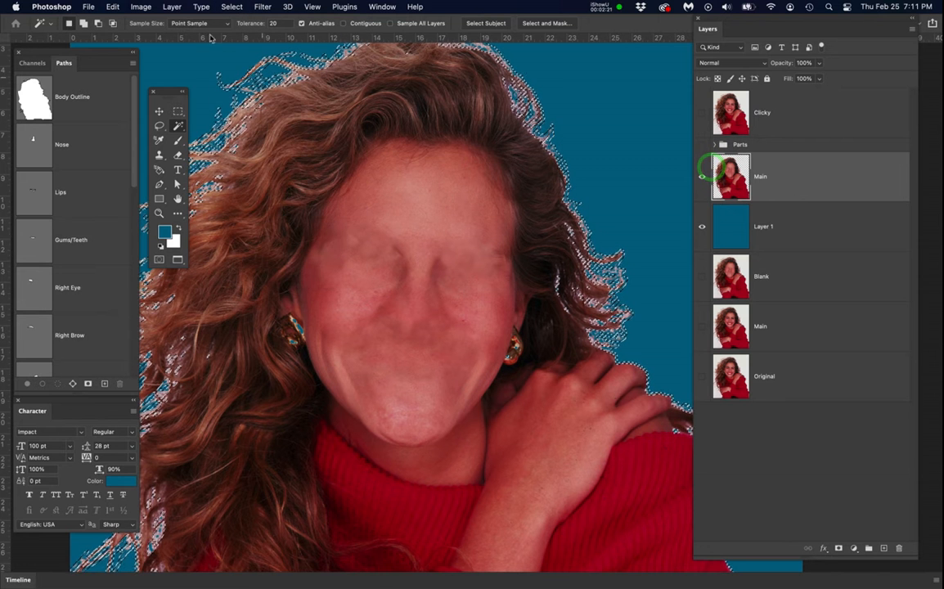
- Feather the expanded selection by 1 pixel, delete the selected remnants from the Main layer and clear the selection
{"action": "left_click", "coordinate": [231, 6]}
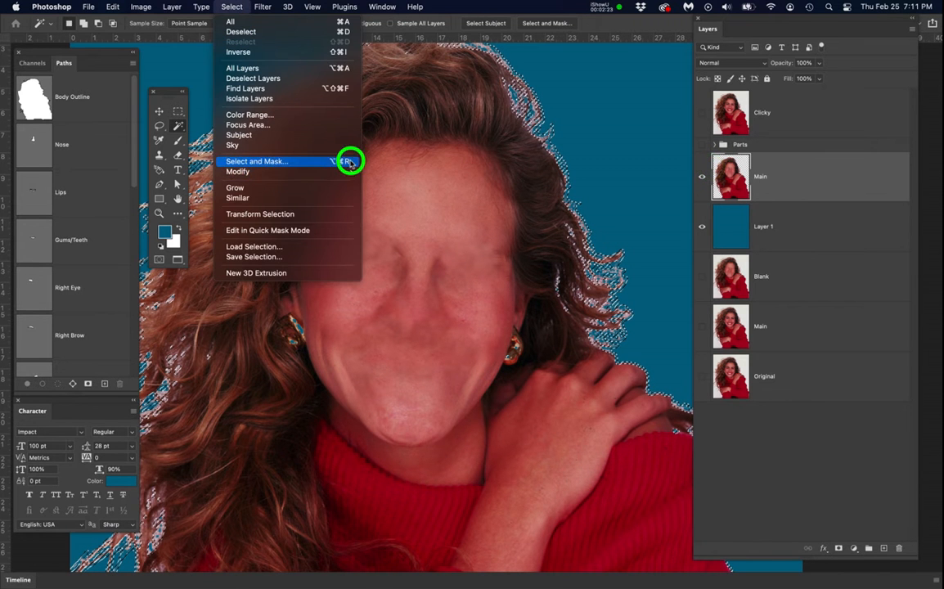
{"action": "mouse_move", "coordinate": [350, 171]}
{"action": "left_click", "coordinate": [390, 211]}
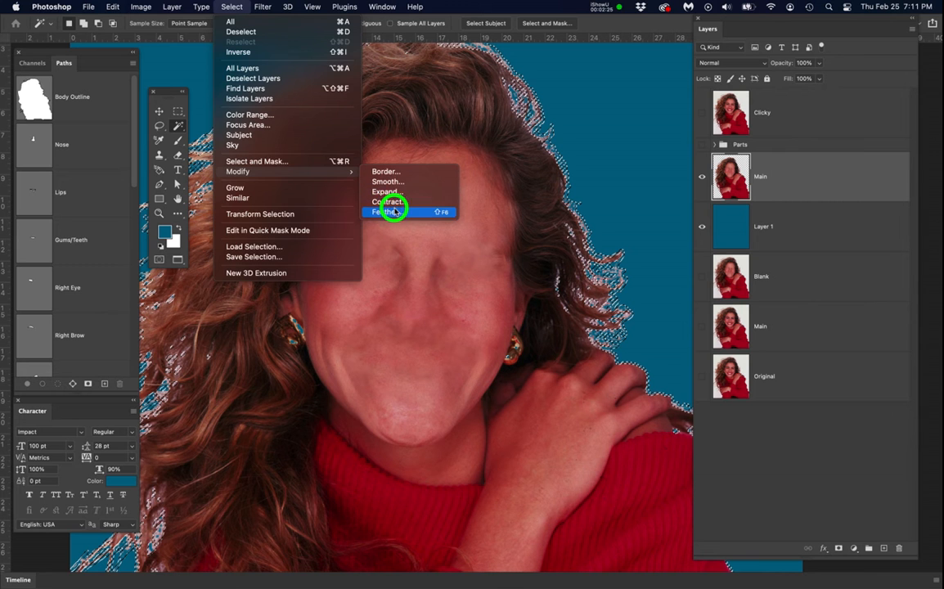
{"action": "key", "text": "Return"}
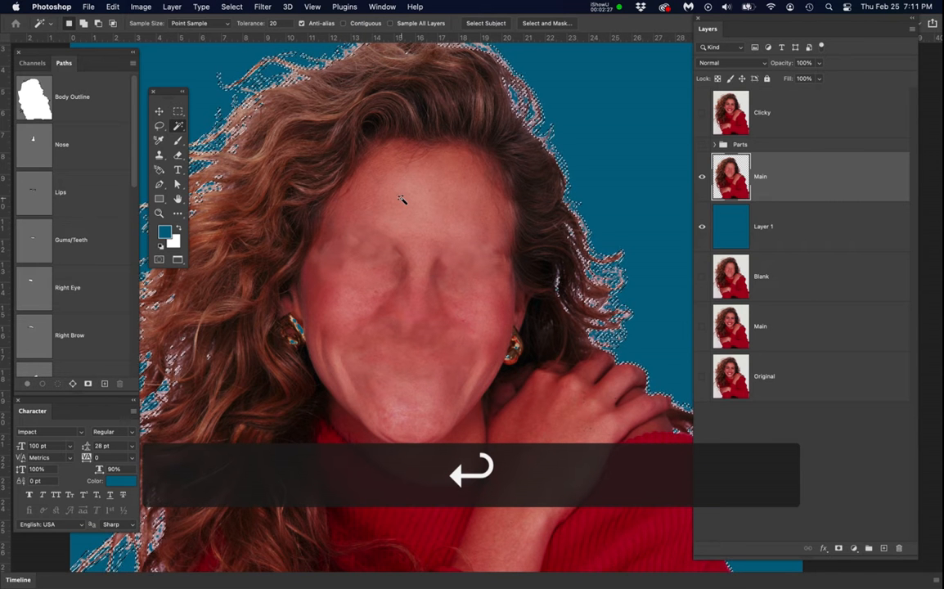
{"action": "key", "text": "super+d"}
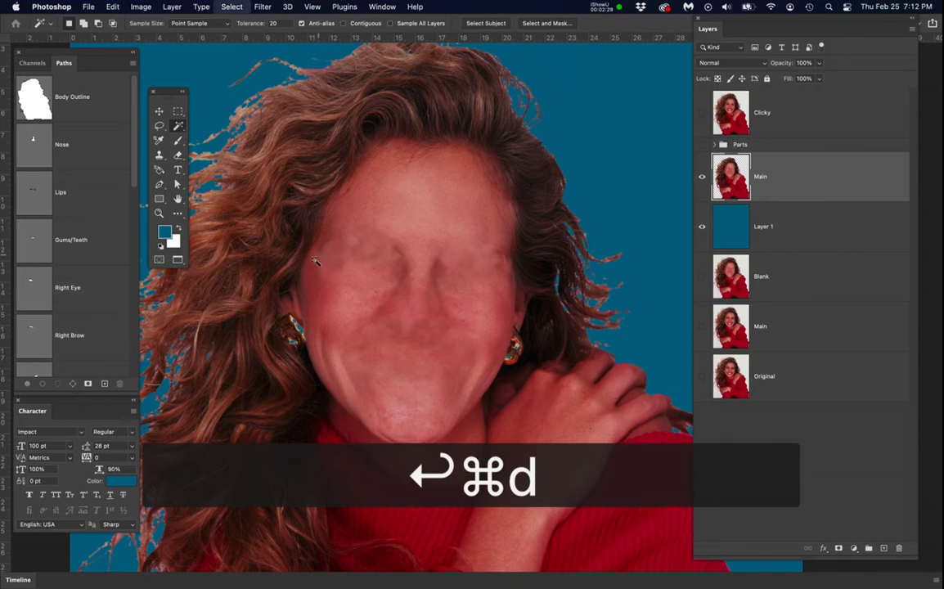
- Hide the cutout Main layer, and show the Parts group with its layers expanded
{"action": "scroll", "coordinate": [362, 274], "scroll_direction": "down", "scroll_amount": 3}
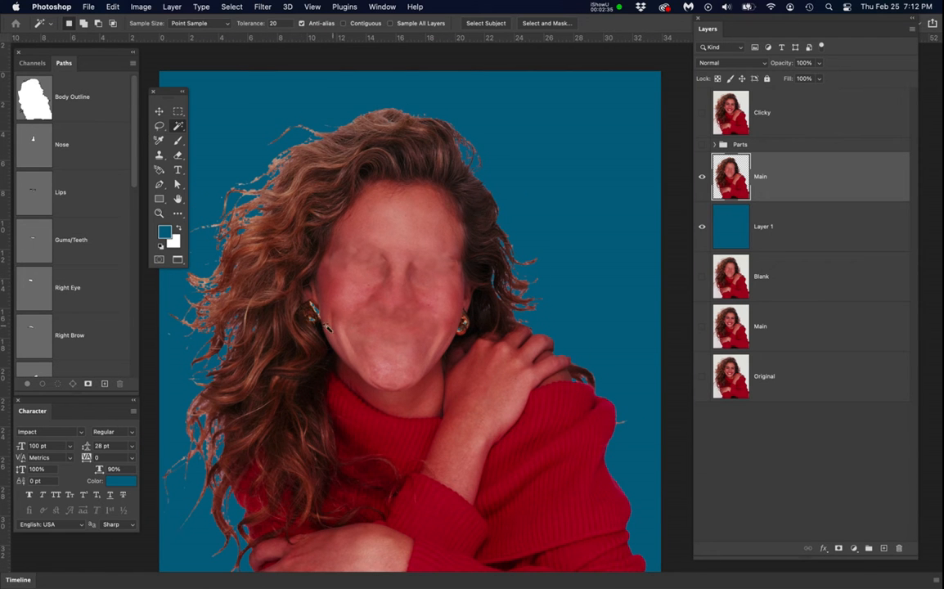
{"action": "scroll", "coordinate": [324, 266], "scroll_direction": "up", "scroll_amount": 3}
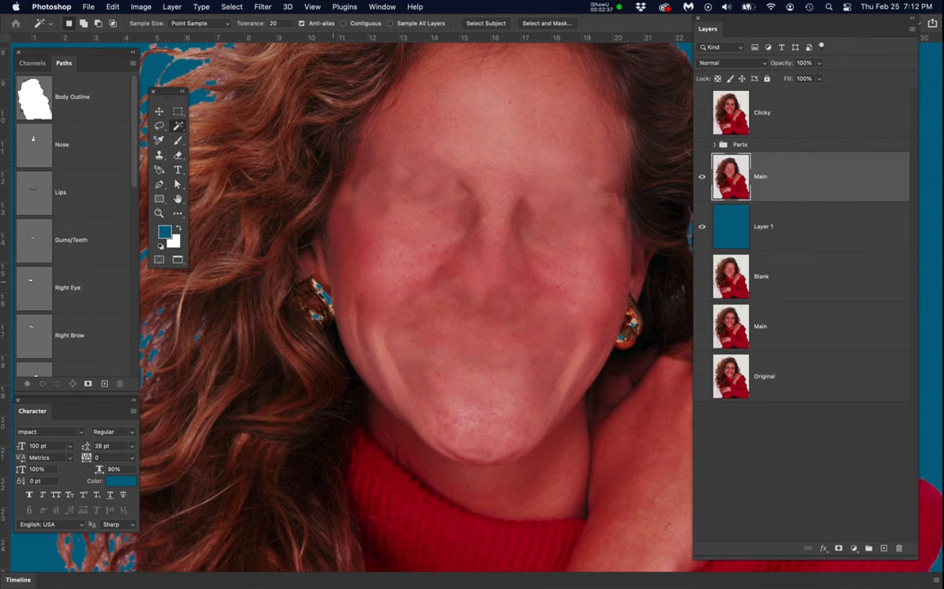
{"action": "scroll", "coordinate": [362, 306], "scroll_direction": "down", "scroll_amount": 4}
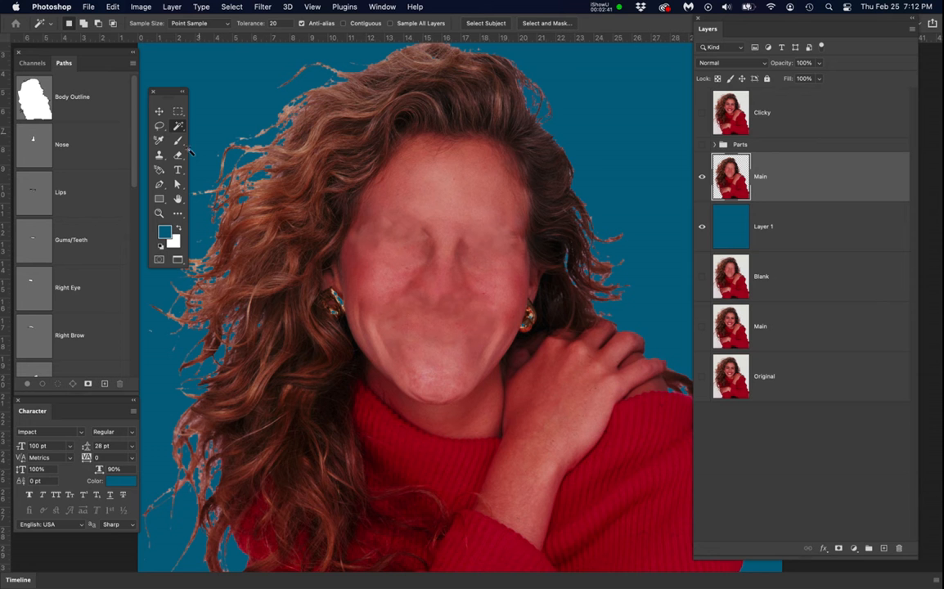
{"action": "left_click_drag", "start_coordinate": [173, 90], "coordinate": [164, 70]}
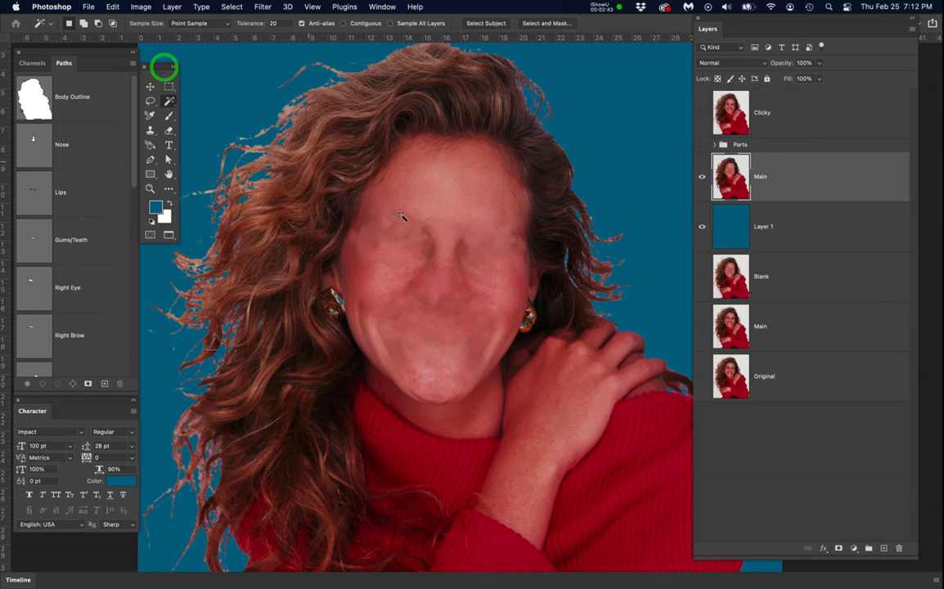
{"action": "scroll", "coordinate": [437, 235], "scroll_direction": "down", "scroll_amount": 2}
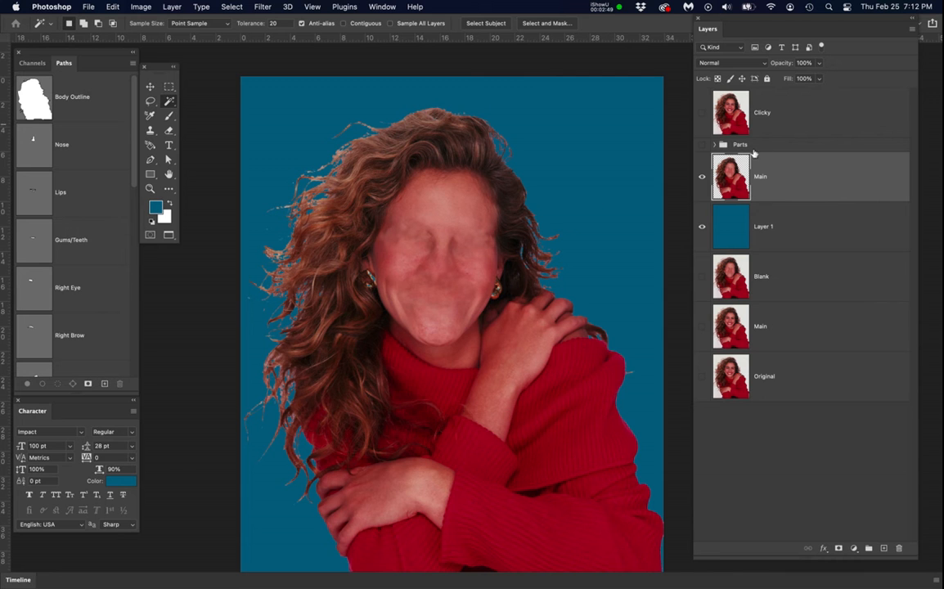
{"action": "left_click", "coordinate": [701, 178]}
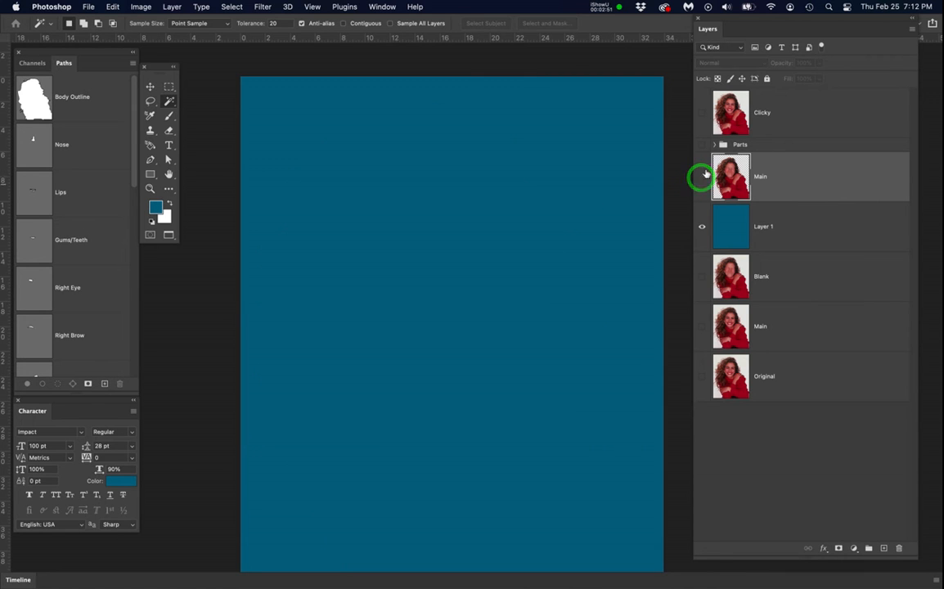
{"action": "left_click", "coordinate": [702, 145]}
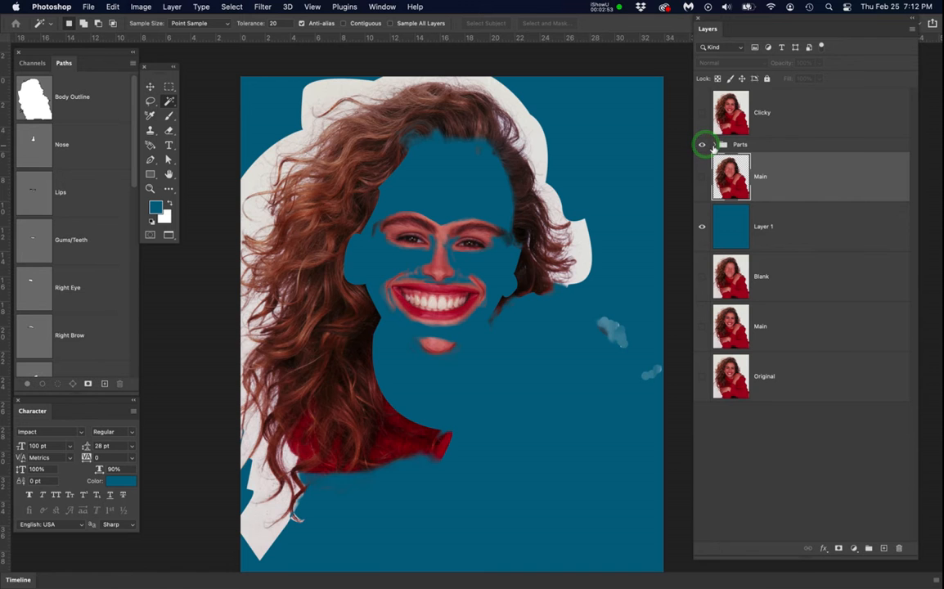
{"action": "left_click", "coordinate": [714, 145]}
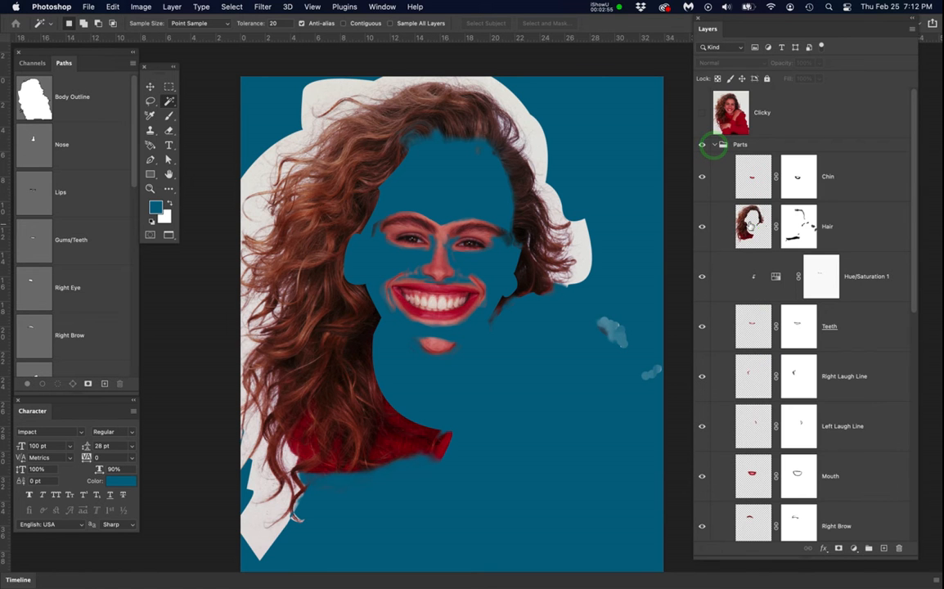
- Apply the layer mask of the Hair layer in the Parts group
{"action": "left_click", "coordinate": [752, 223]}
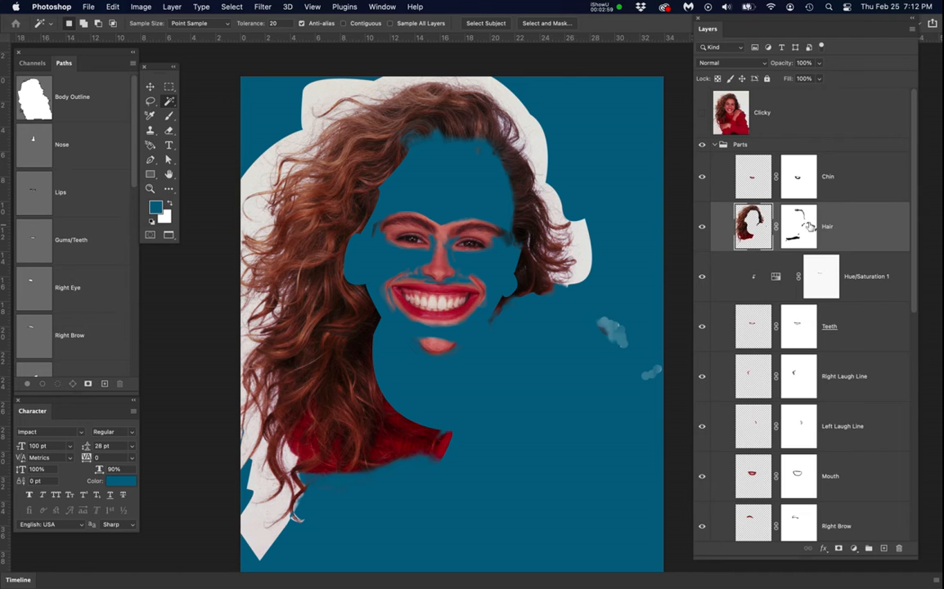
{"action": "right_click", "coordinate": [800, 224]}
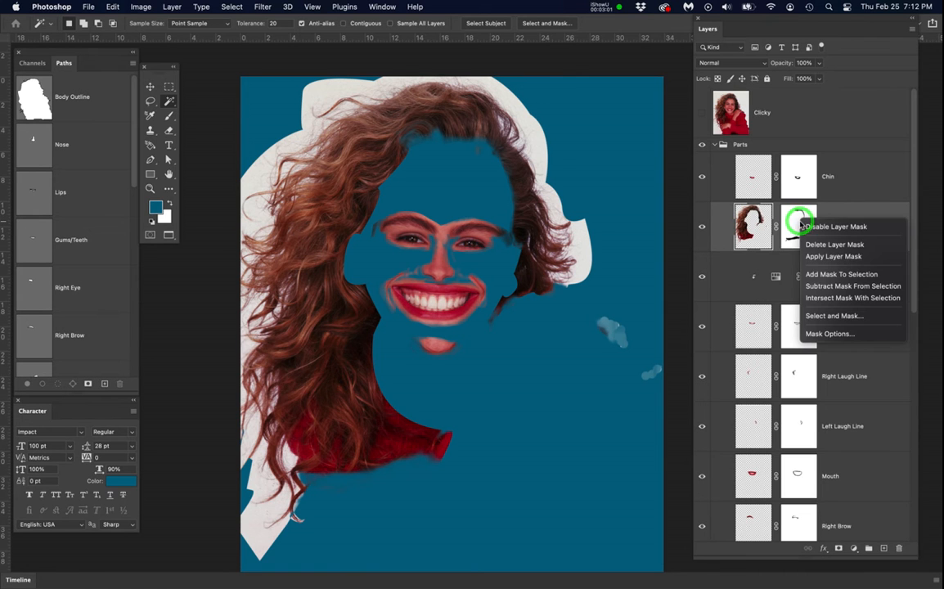
{"action": "left_click", "coordinate": [813, 257]}
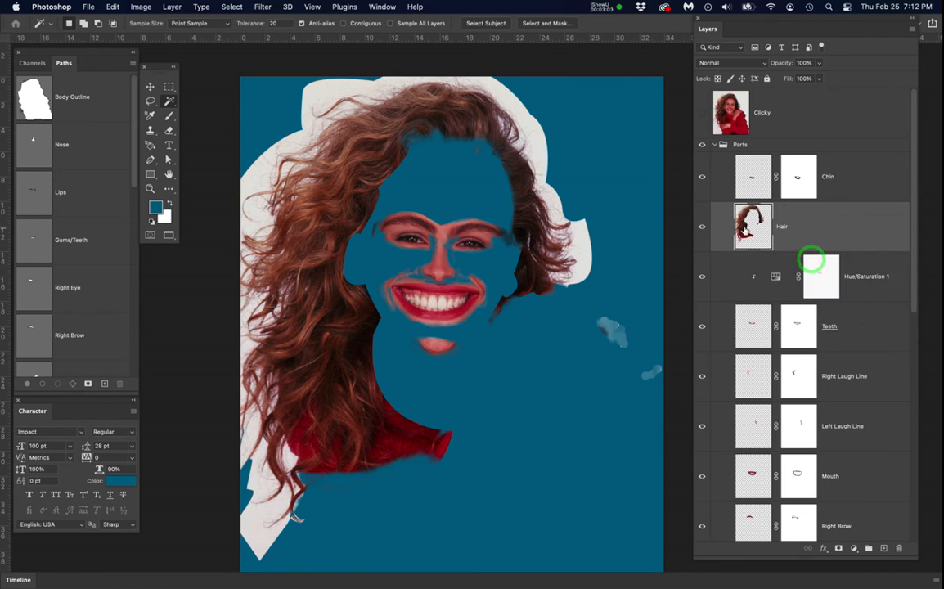
- Select the white background around the hair on the Hair layer with the Magic Wand and expand the selection by 2 pixels
{"action": "scroll", "coordinate": [506, 209], "scroll_direction": "up", "scroll_amount": 4}
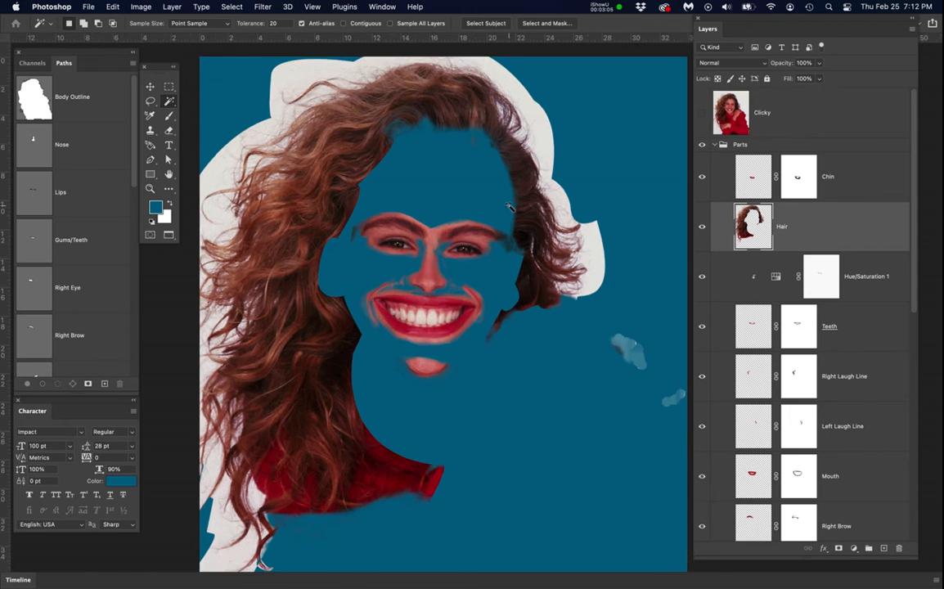
{"action": "left_click", "coordinate": [560, 117]}
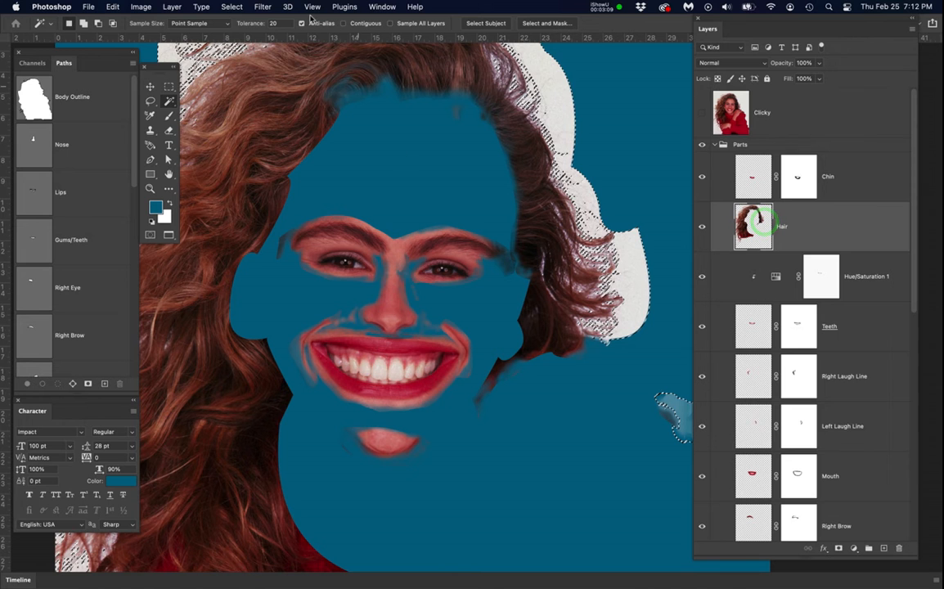
{"action": "left_click", "coordinate": [231, 7]}
{"action": "left_click", "coordinate": [261, 170]}
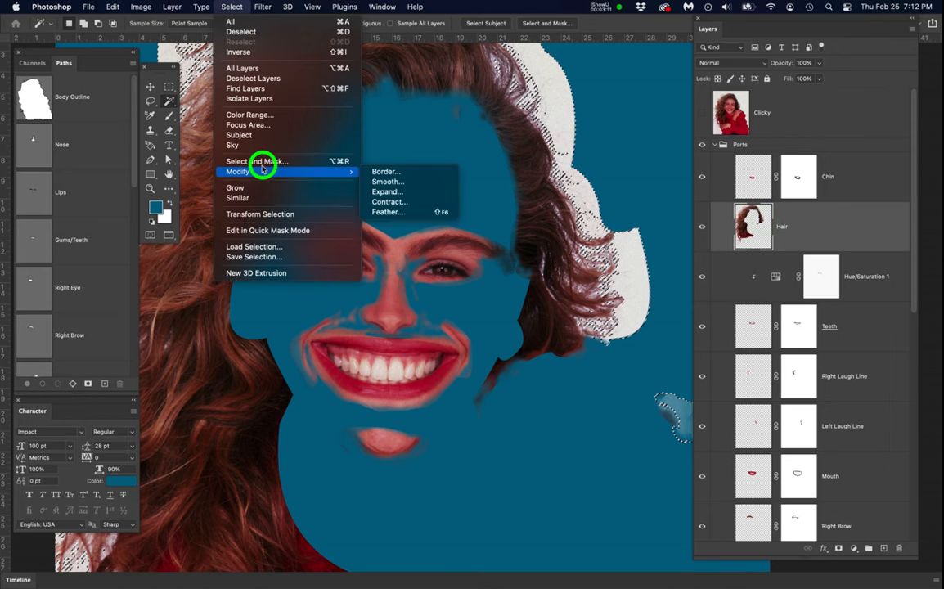
{"action": "left_click", "coordinate": [387, 192]}
{"action": "key", "text": "Return"}
- Feather the selection by 1 pixel, delete the white background from the Hair layer and clear the selection
{"action": "left_click", "coordinate": [232, 7]}
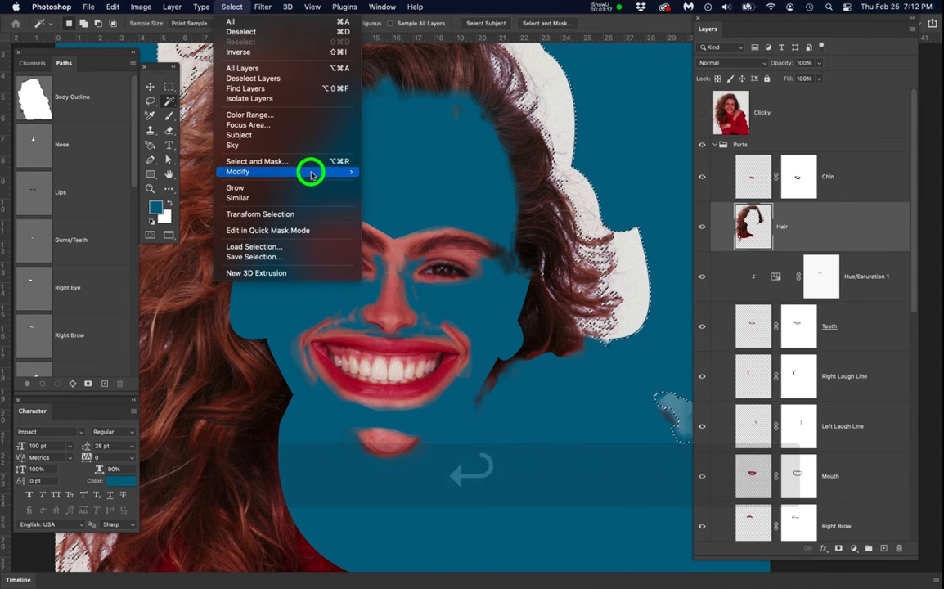
{"action": "mouse_move", "coordinate": [348, 171]}
{"action": "left_click", "coordinate": [395, 212]}
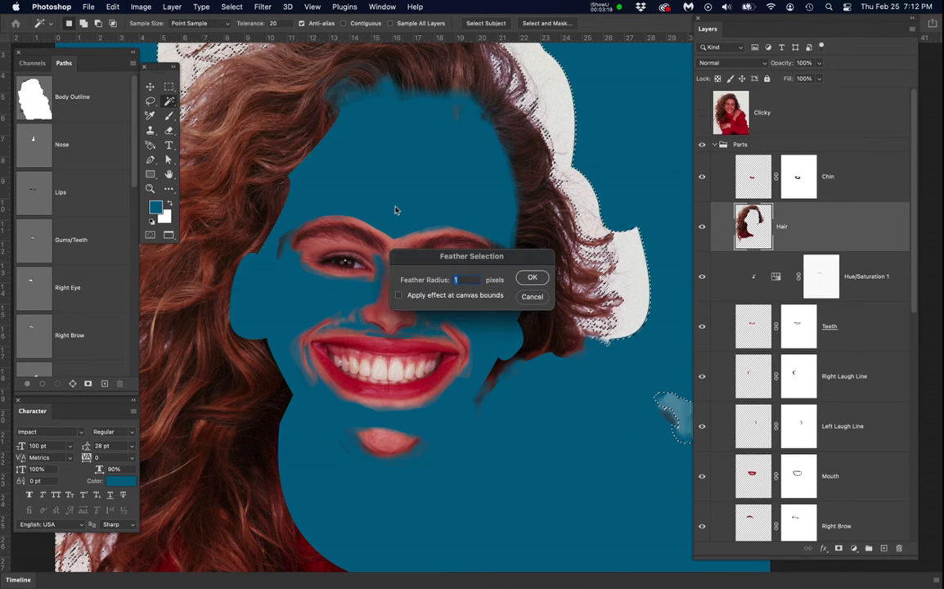
{"action": "key", "text": "Return"}
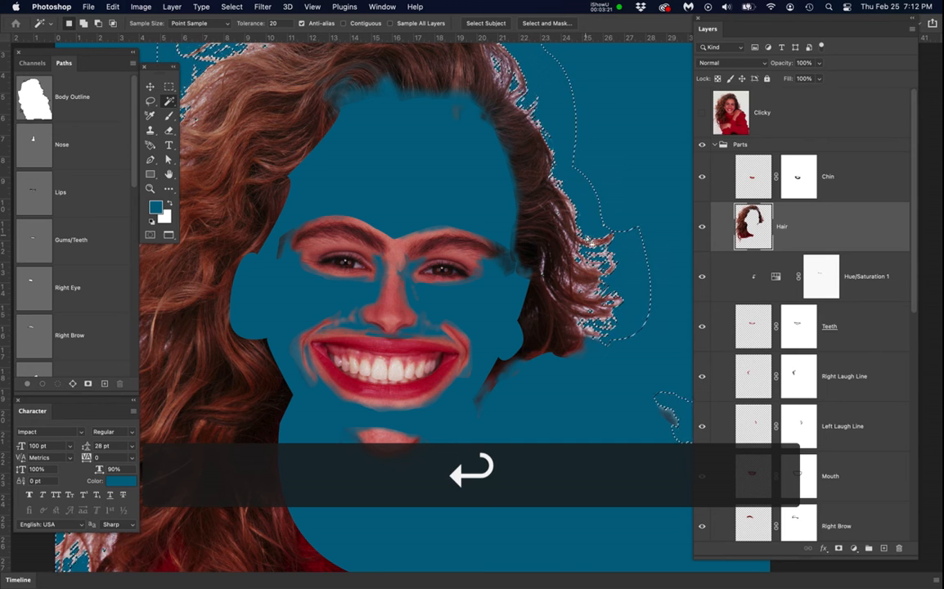
{"action": "key", "text": "super+d"}
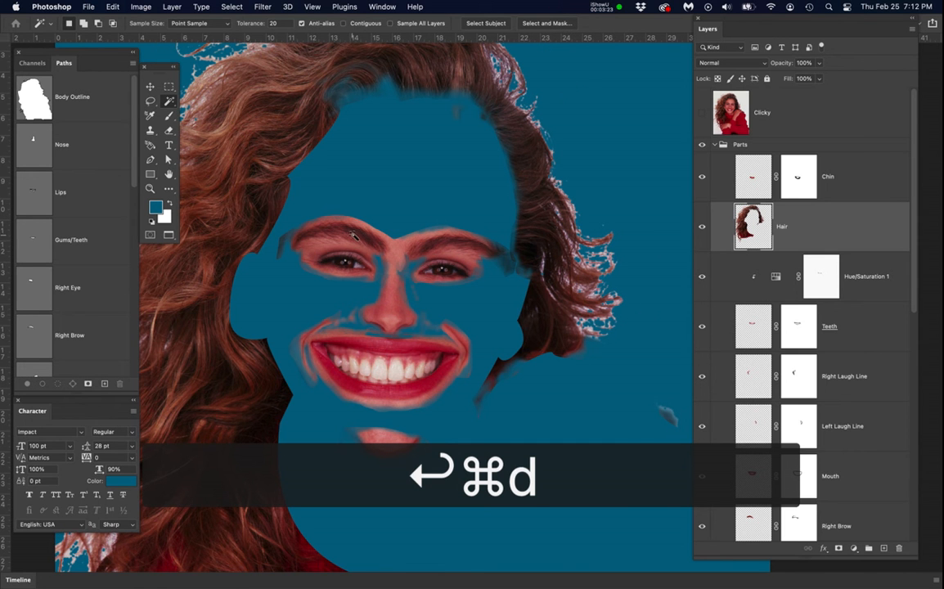
- Select the light remnants between the hair strands on the Hair layer with the Magic Wand at a tolerance of 20
{"action": "scroll", "coordinate": [610, 272], "scroll_direction": "up", "scroll_amount": 10}
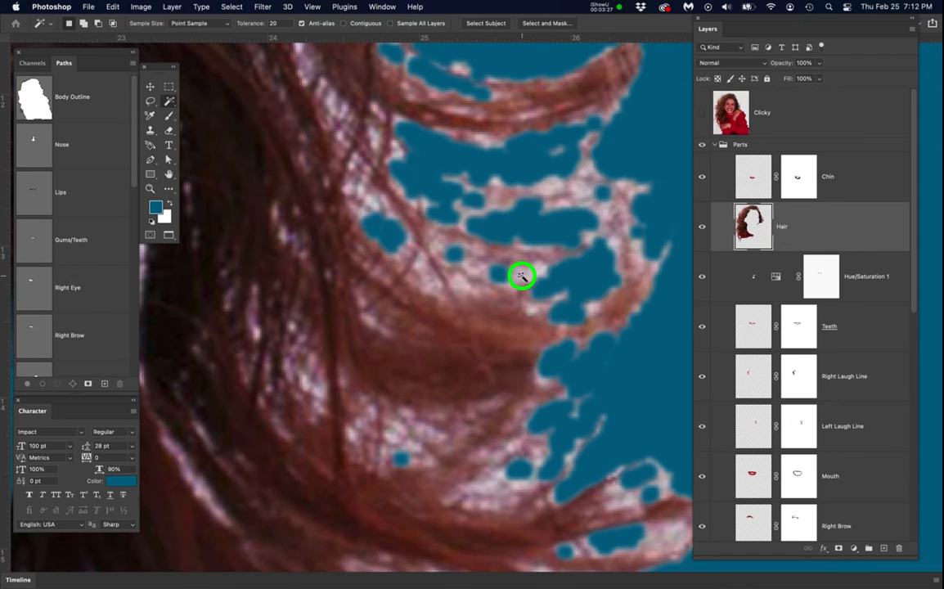
{"action": "left_click", "coordinate": [522, 277]}
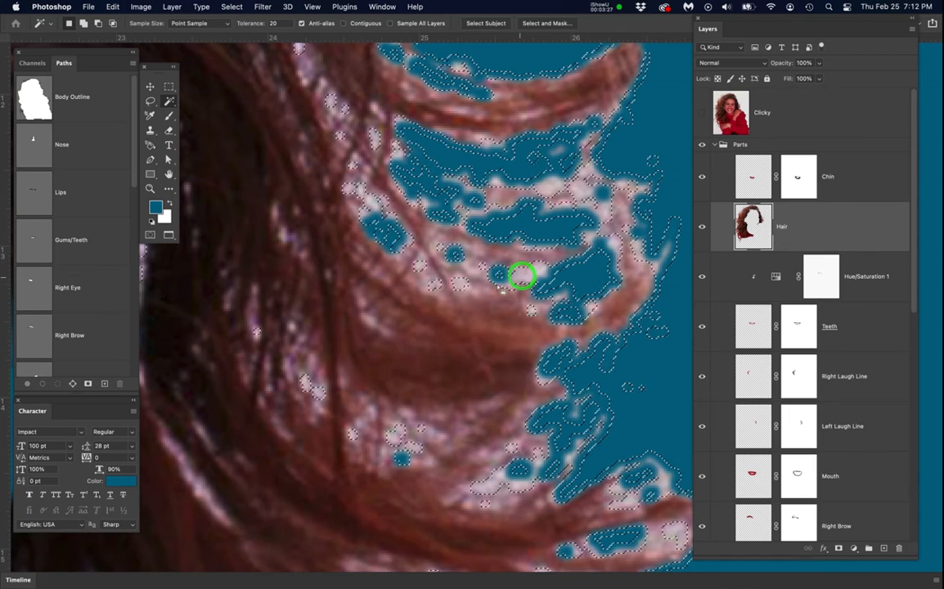
{"action": "scroll", "coordinate": [442, 280], "scroll_direction": "down", "scroll_amount": 8}
{"action": "scroll", "coordinate": [442, 279], "scroll_direction": "down", "scroll_amount": 2}
{"action": "key", "text": "super+d"}
{"action": "left_click_drag", "start_coordinate": [442, 279], "coordinate": [567, 325]}
{"action": "scroll", "coordinate": [426, 281], "scroll_direction": "down", "scroll_amount": 2}
{"action": "left_click_drag", "start_coordinate": [426, 255], "coordinate": [480, 281]}
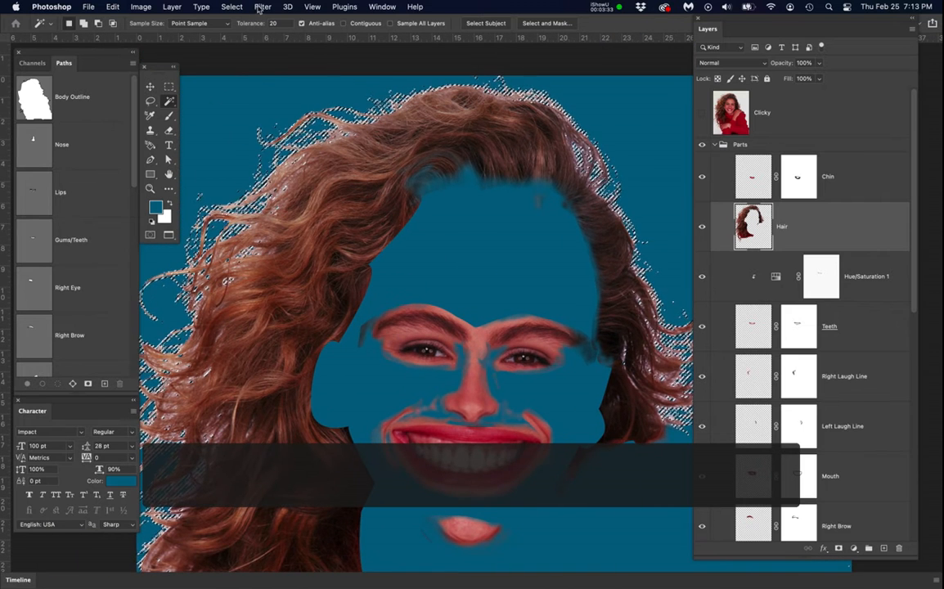
- Expand the selection of light remnants on the Hair layer by 2 pixels
{"action": "left_click", "coordinate": [231, 6]}
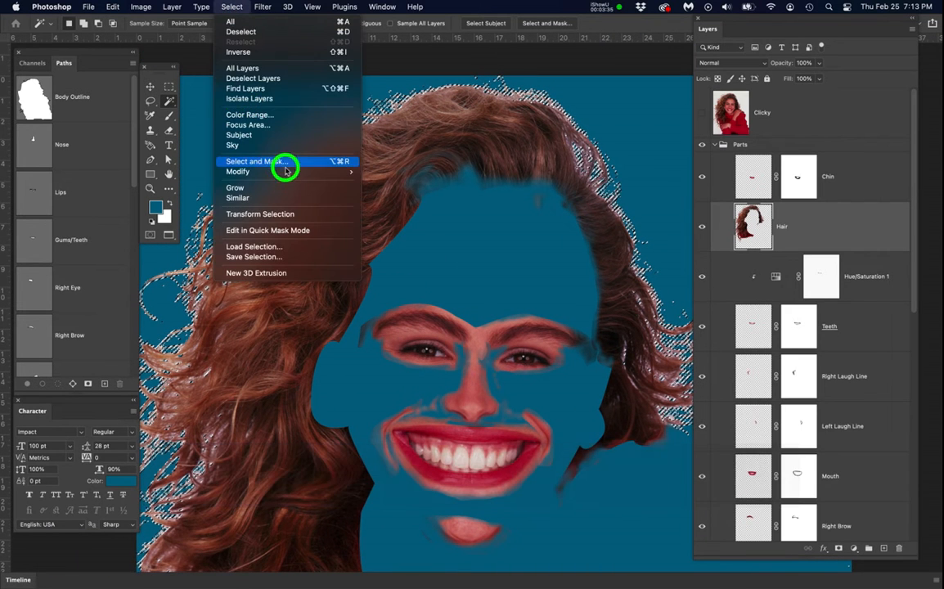
{"action": "mouse_move", "coordinate": [352, 172]}
{"action": "left_click", "coordinate": [403, 192]}
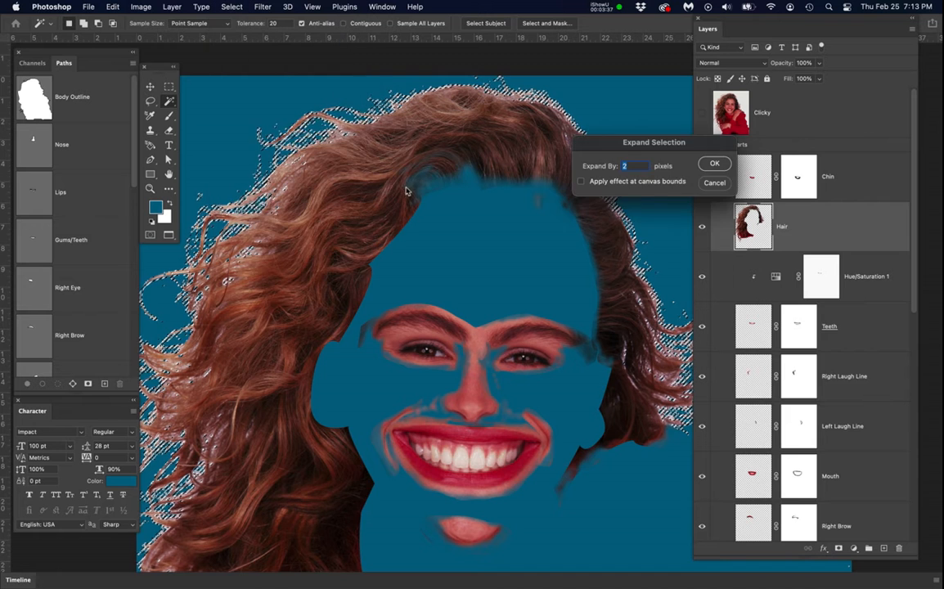
{"action": "key", "text": "Return"}
- Feather the remnant selection by 1 pixel, delete the selected pixels from the Hair layer and clear the selection
{"action": "left_click", "coordinate": [231, 6]}
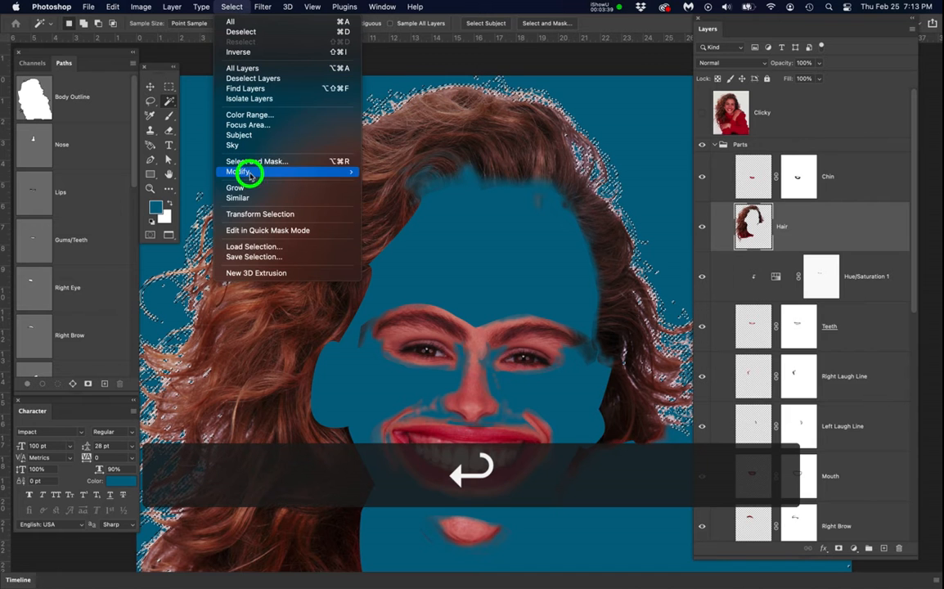
{"action": "mouse_move", "coordinate": [341, 171]}
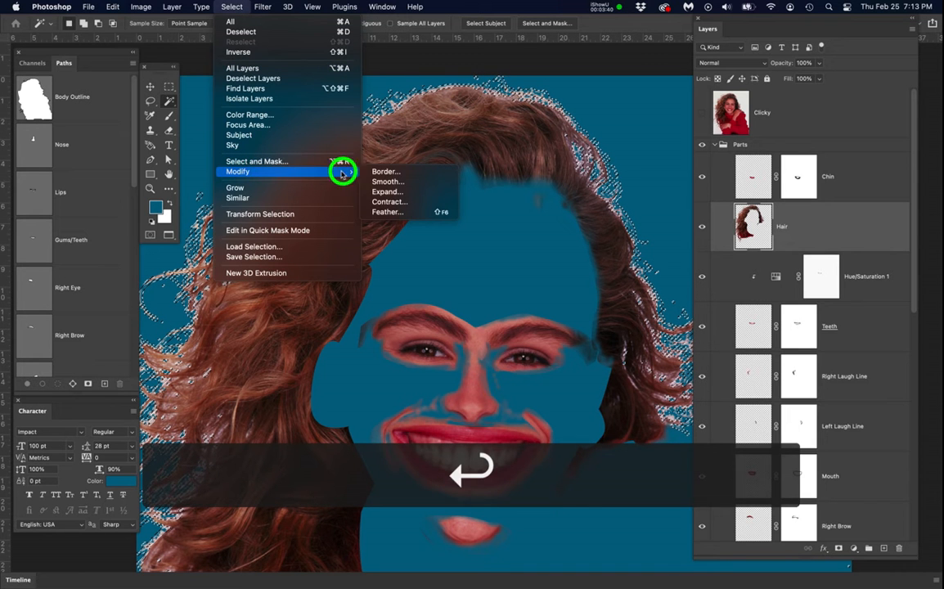
{"action": "left_click", "coordinate": [401, 212]}
{"action": "key", "text": "Return"}
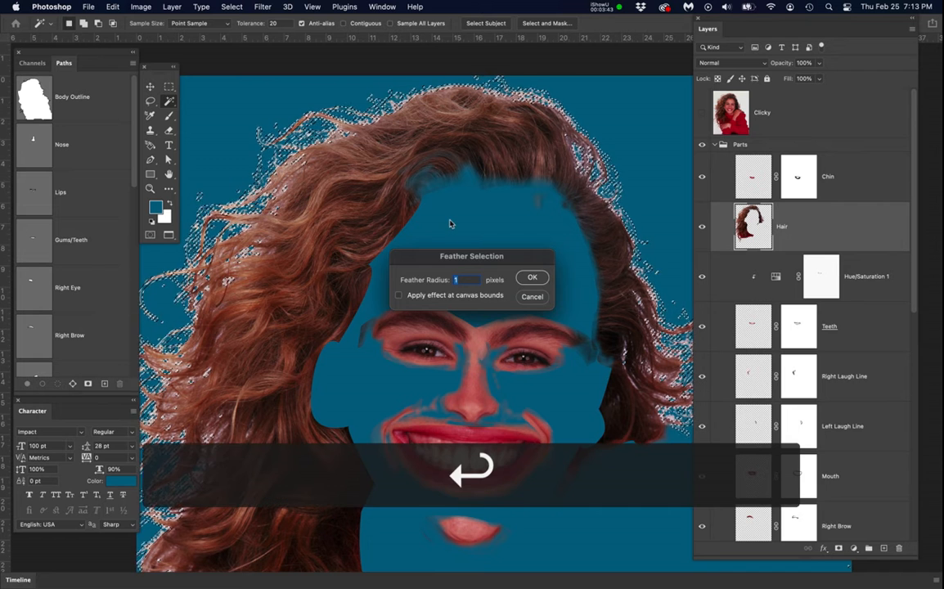
{"action": "key", "text": "super+d"}
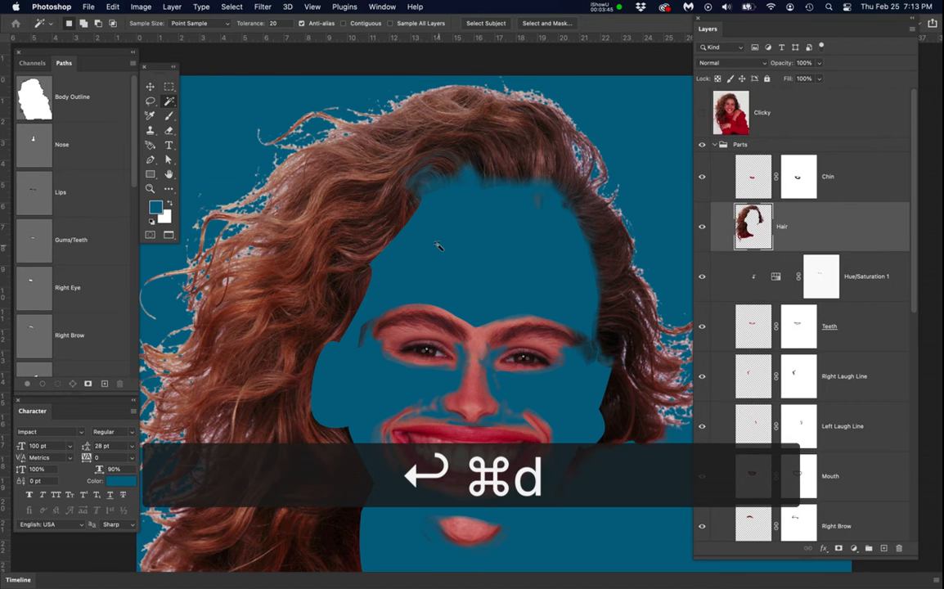
- Restore the light-remnant selection, delete its pixels from the Hair layer once more and clear the selection
{"action": "scroll", "coordinate": [439, 246], "scroll_direction": "down", "scroll_amount": 1}
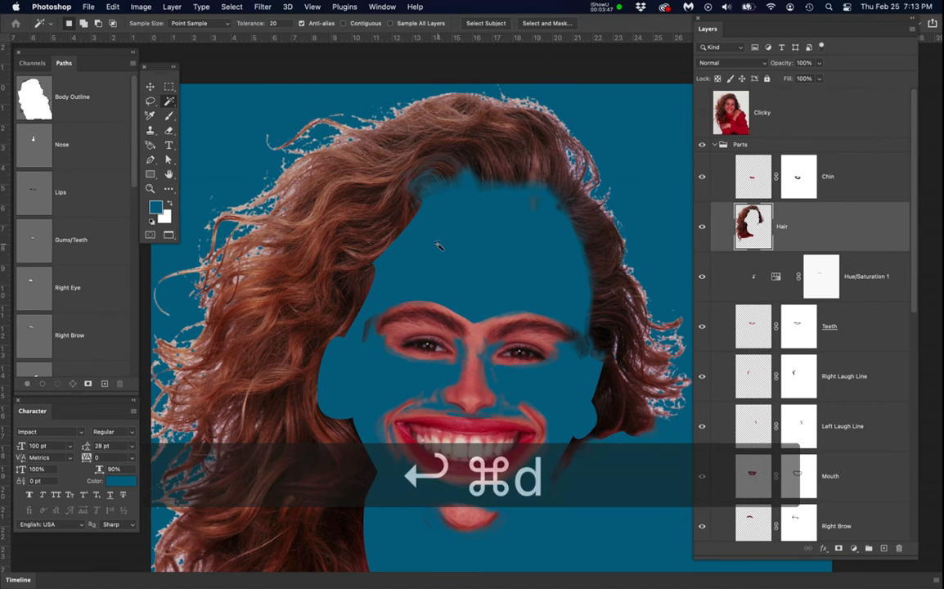
{"action": "scroll", "coordinate": [438, 246], "scroll_direction": "down", "scroll_amount": 1}
{"action": "key", "text": "super+z"}
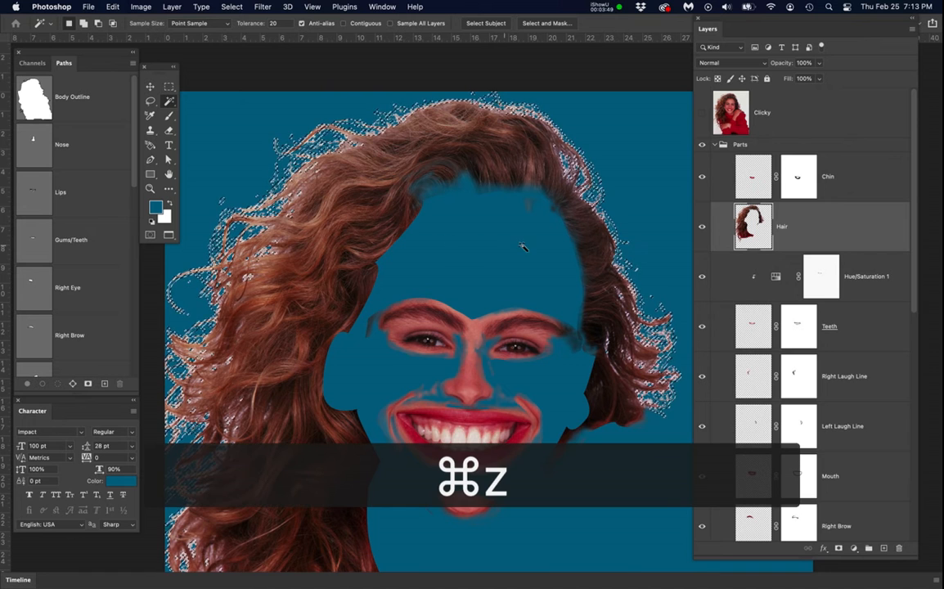
{"action": "scroll", "coordinate": [622, 278], "scroll_direction": "up", "scroll_amount": 3}
{"action": "scroll", "coordinate": [620, 278], "scroll_direction": "up", "scroll_amount": 2}
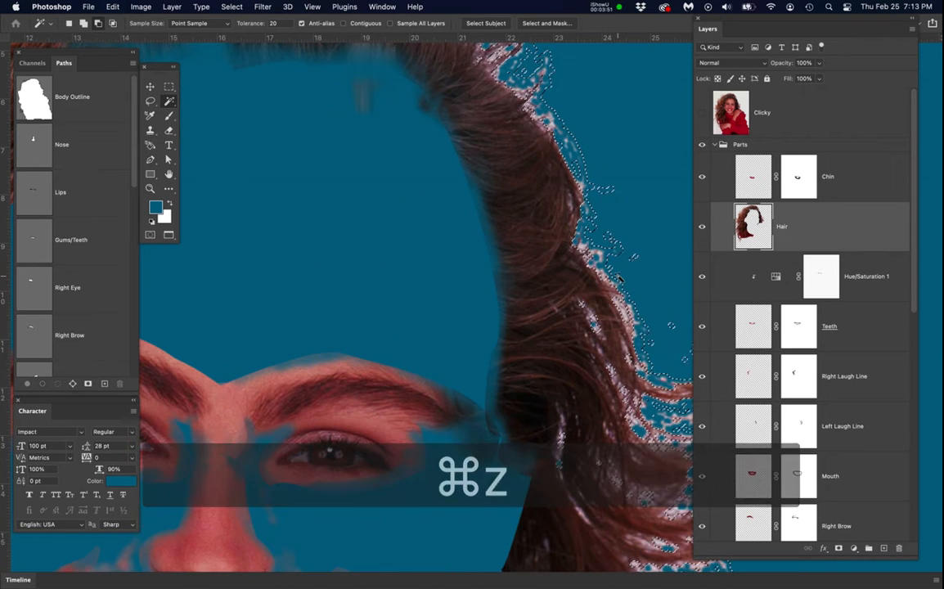
{"action": "scroll", "coordinate": [620, 279], "scroll_direction": "up", "scroll_amount": 1}
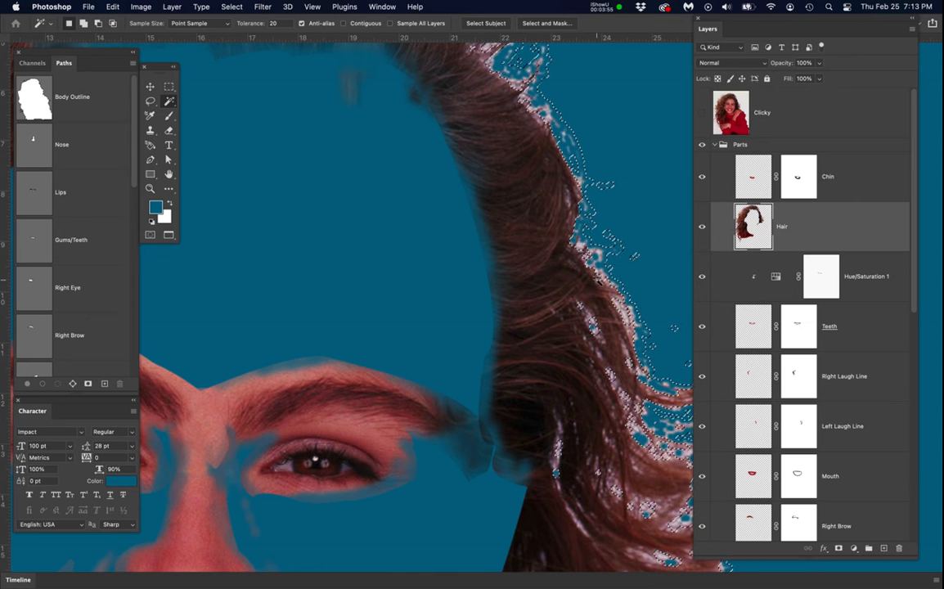
{"action": "key", "text": "cmd+d"}
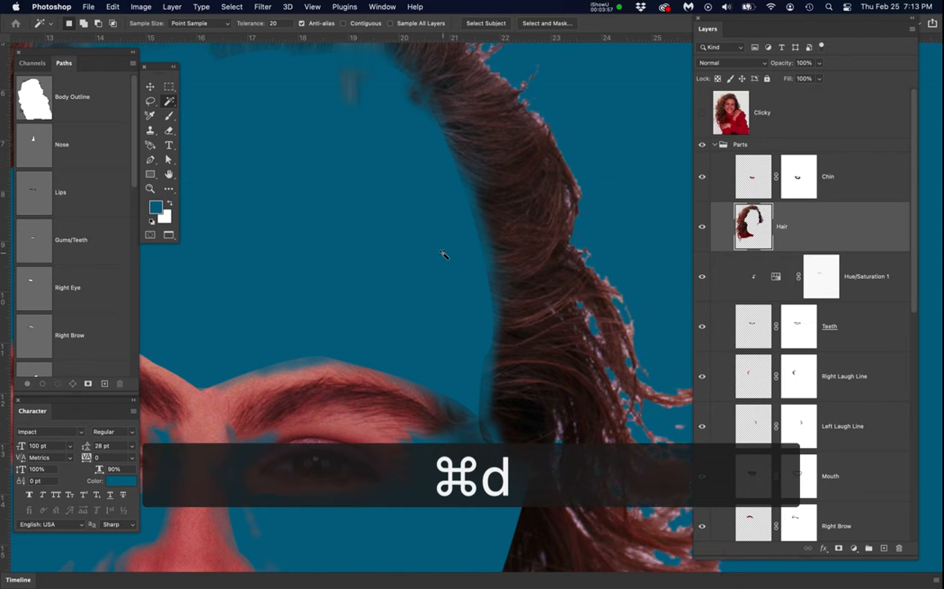
- Select the red sweater areas beneath the lower curls on the Hair layer with the Magic Wand at a tolerance of 20
{"action": "scroll", "coordinate": [444, 254], "scroll_direction": "down", "scroll_amount": 4}
{"action": "left_click_drag", "start_coordinate": [442, 254], "coordinate": [486, 240]}
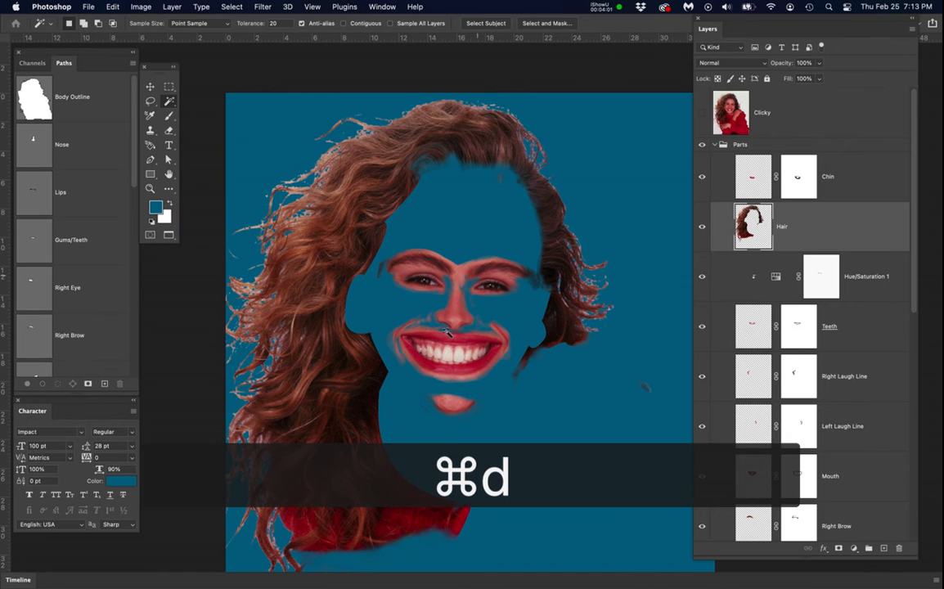
{"action": "left_click_drag", "start_coordinate": [490, 453], "coordinate": [512, 347]}
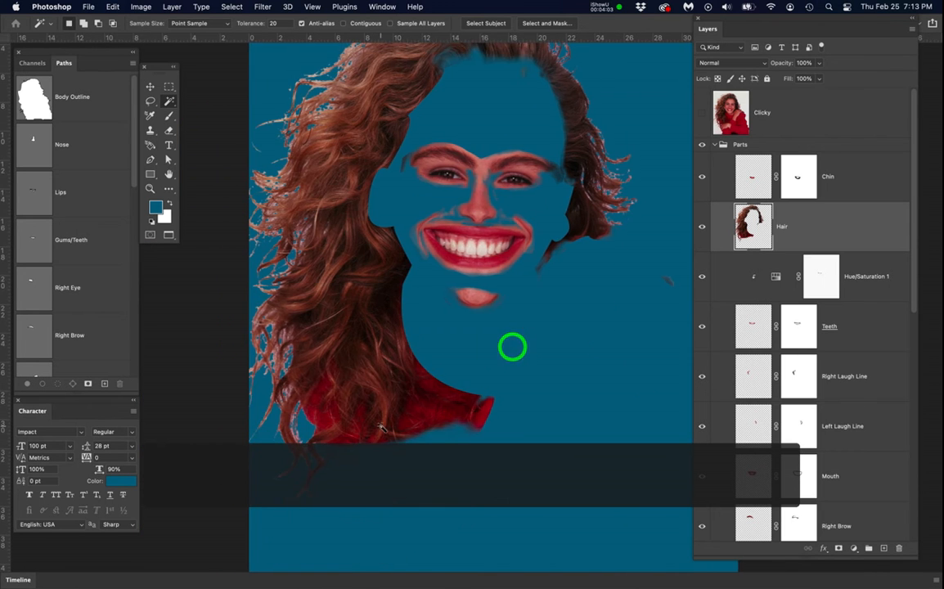
{"action": "scroll", "coordinate": [380, 427], "scroll_direction": "up", "scroll_amount": 5}
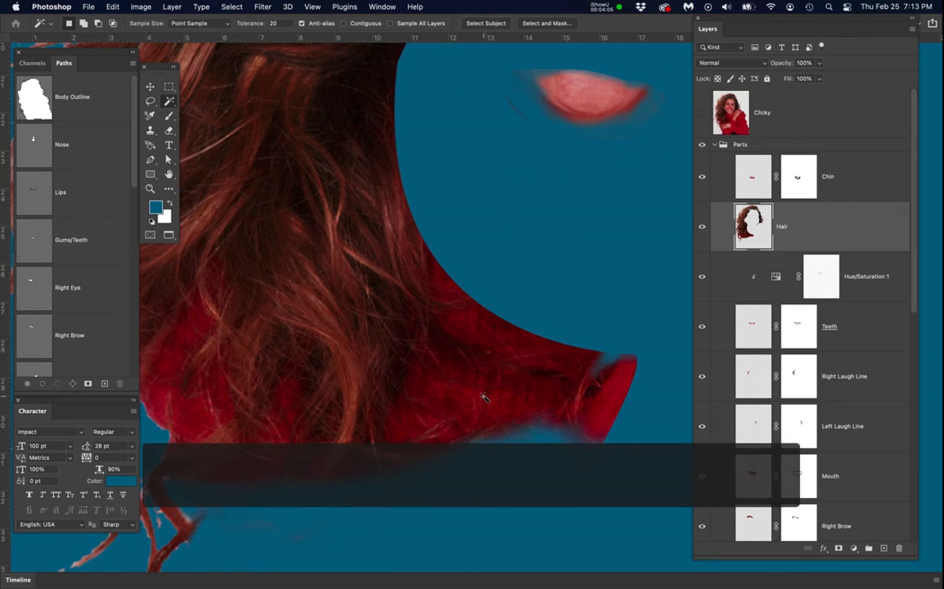
{"action": "scroll", "coordinate": [476, 385], "scroll_direction": "up", "scroll_amount": 4}
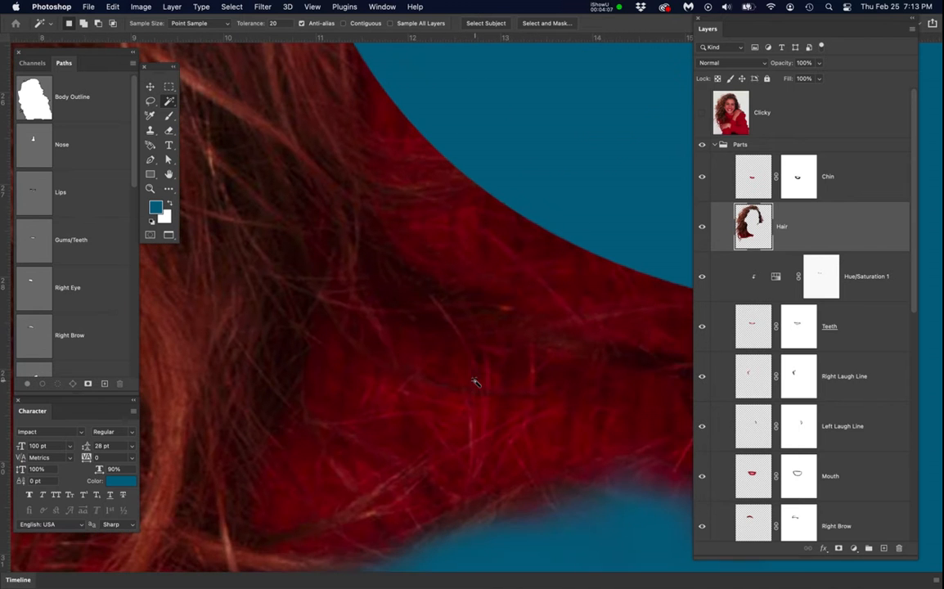
{"action": "left_click", "coordinate": [434, 374]}
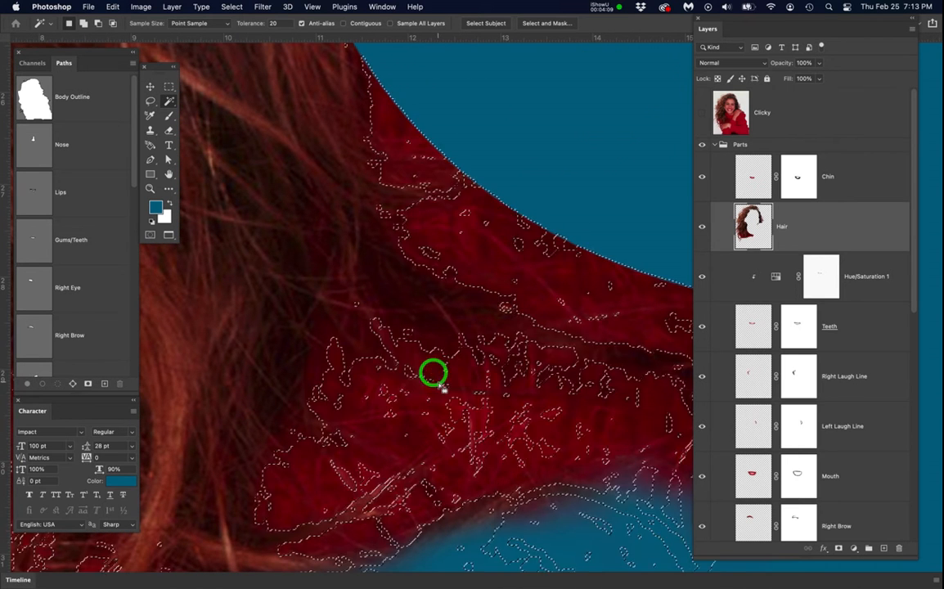
{"action": "scroll", "coordinate": [433, 374], "scroll_direction": "down", "scroll_amount": 5}
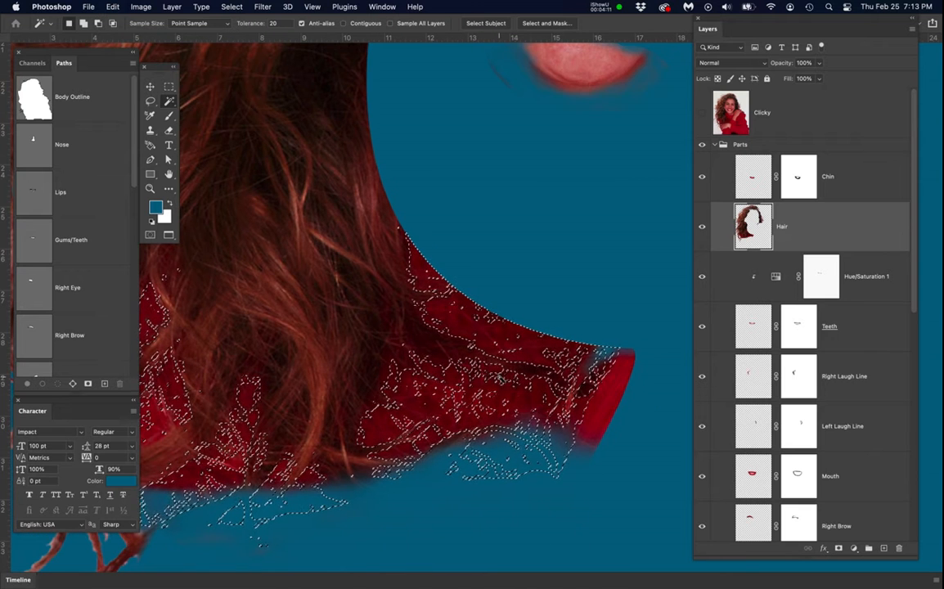
- Feather the selection of red sweater areas by 1 pixel
{"action": "left_click", "coordinate": [233, 7]}
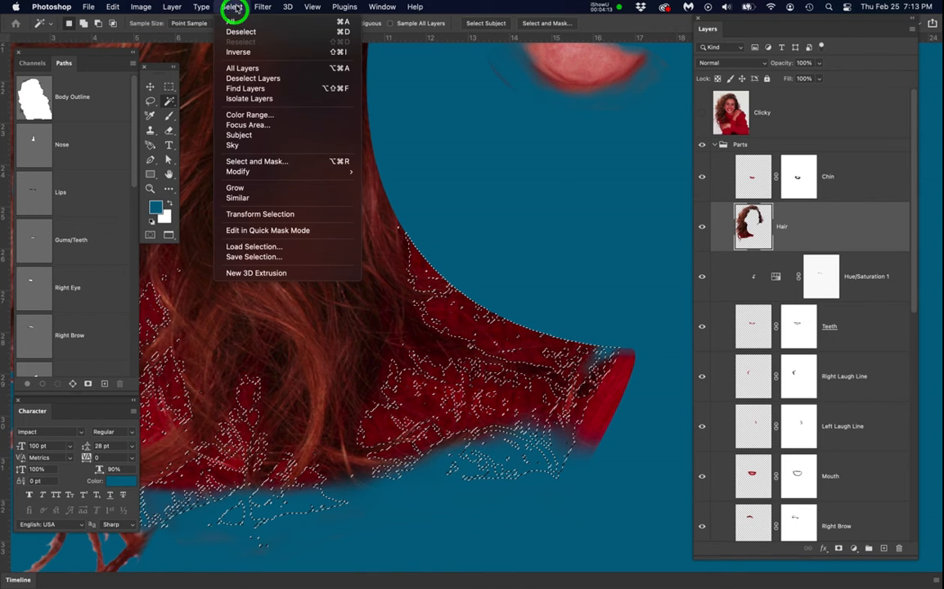
{"action": "mouse_move", "coordinate": [344, 172]}
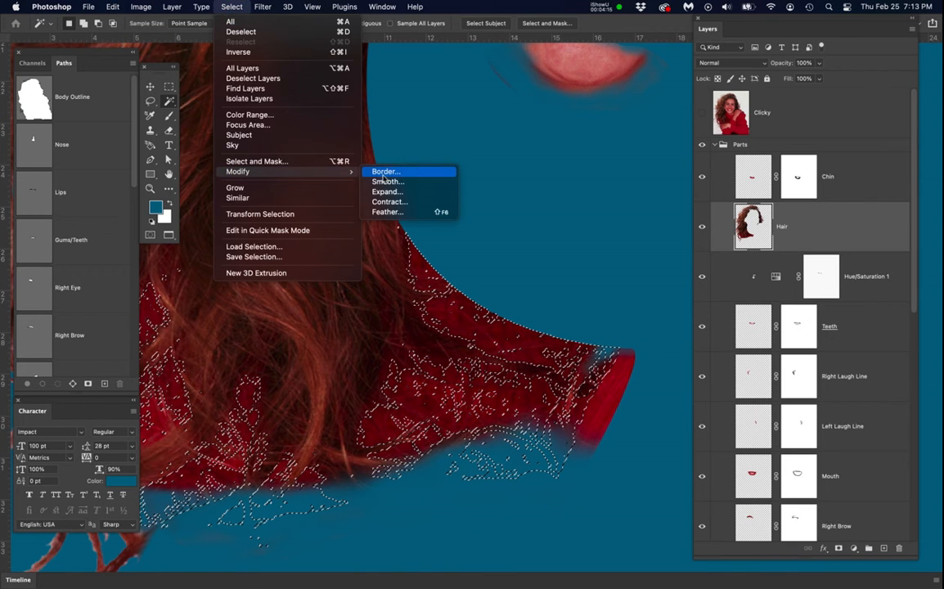
{"action": "left_click", "coordinate": [396, 212]}
{"action": "key", "text": "Return"}
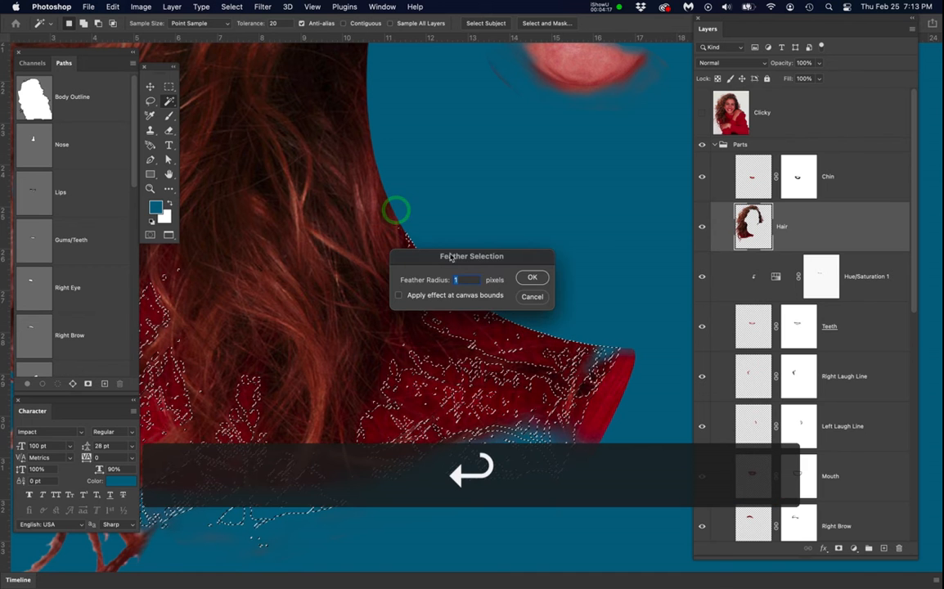
- Delete the selected red sweater areas from the Hair layer and clear the selection
{"action": "key", "text": "Delete"}
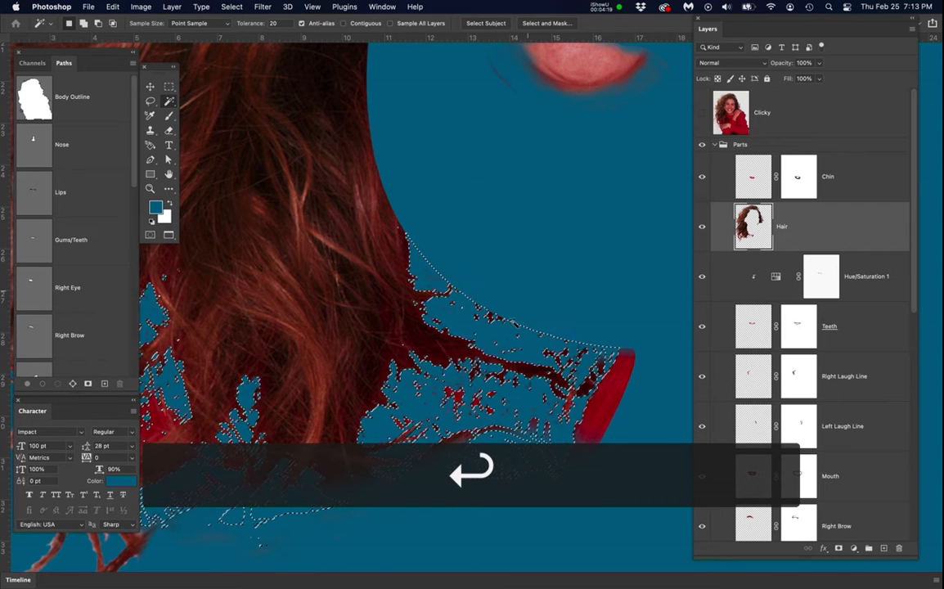
{"action": "scroll", "coordinate": [494, 375], "scroll_direction": "down", "scroll_amount": 2}
{"action": "scroll", "coordinate": [491, 374], "scroll_direction": "down", "scroll_amount": 1}
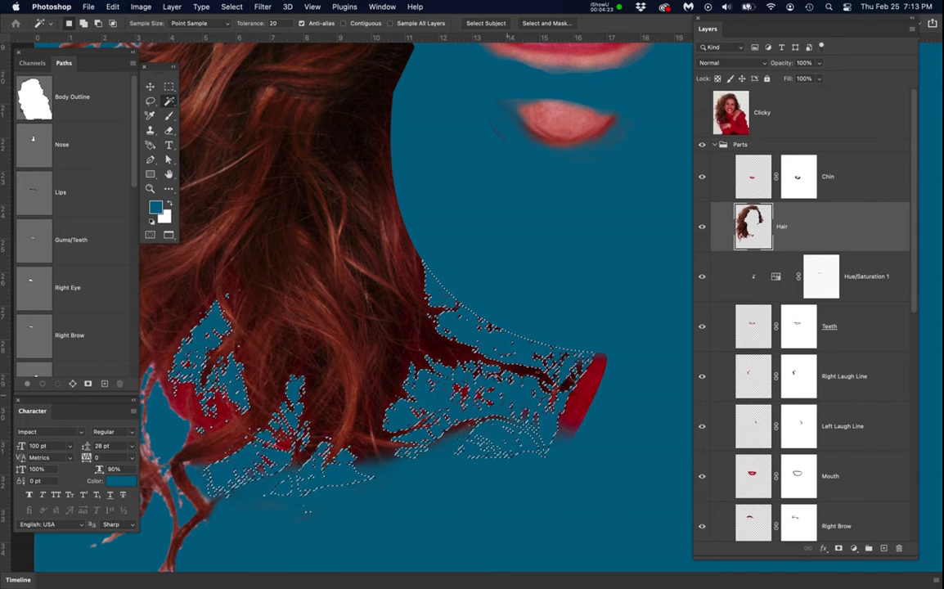
{"action": "left_click_drag", "start_coordinate": [310, 426], "coordinate": [429, 392]}
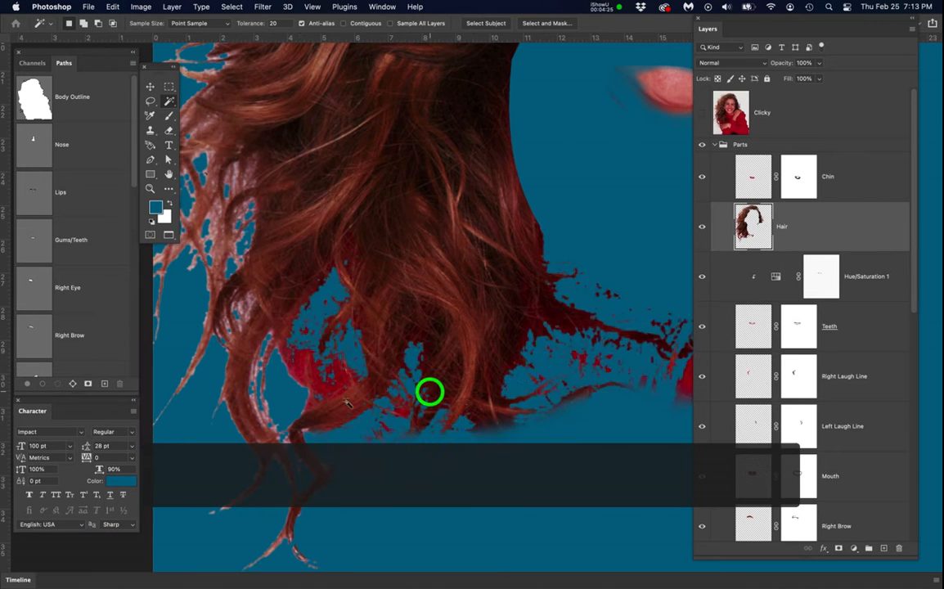
{"action": "key", "text": "super+d"}
- Select the leftover red patch between the lower curls with the Magic Wand and delete it from the Hair layer
{"action": "left_click", "coordinate": [305, 372]}
{"action": "key", "text": "Delete"}
{"action": "left_click", "coordinate": [357, 391]}
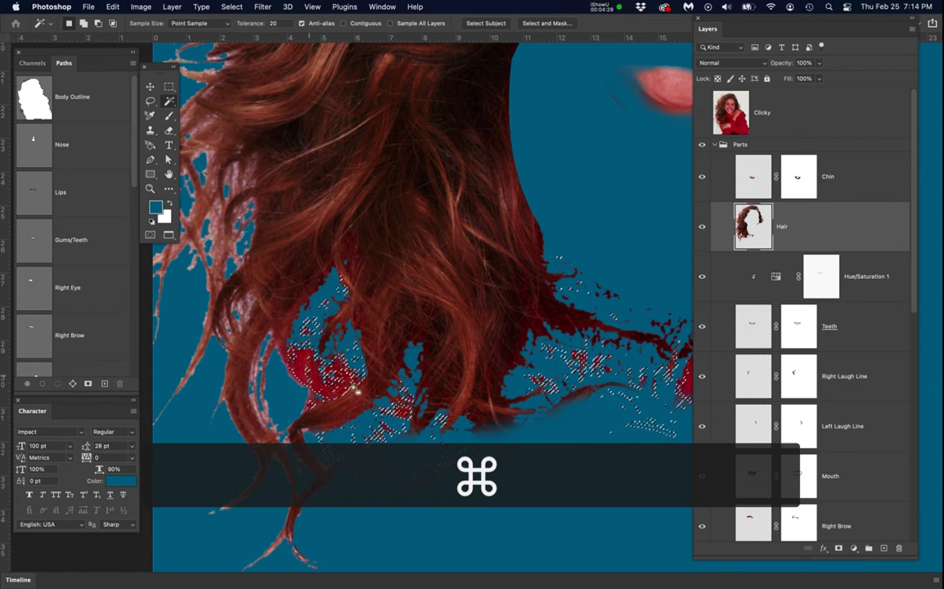
{"action": "key", "text": "Delete"}
{"action": "key", "text": "super+d"}
- Select the bright red strip at the far end of the sweater remnant, delete it from the Hair layer and clear the selection
{"action": "left_click_drag", "start_coordinate": [550, 439], "coordinate": [433, 443]}
{"action": "left_click", "coordinate": [579, 418]}
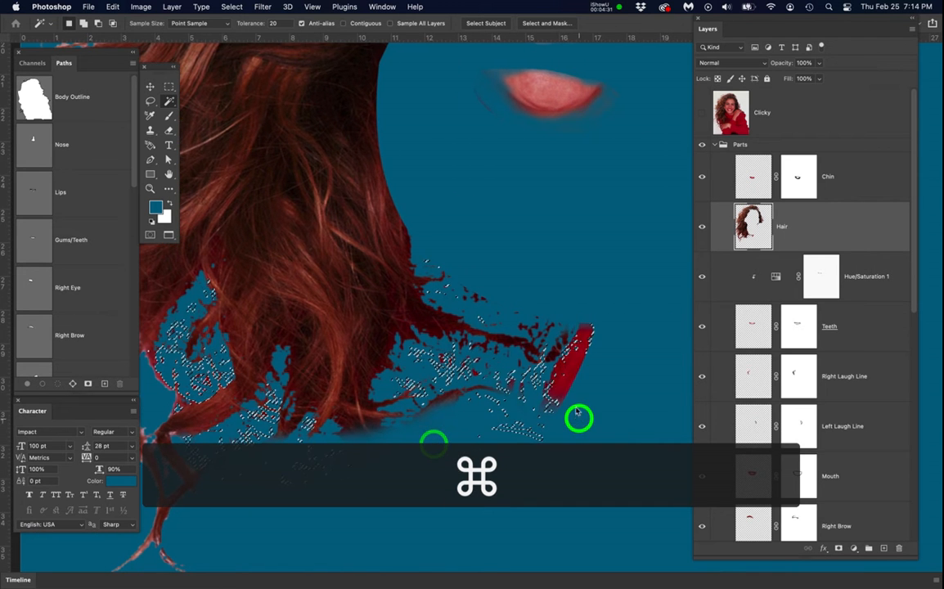
{"action": "key", "text": "super+d"}
{"action": "left_click", "coordinate": [568, 376]}
{"action": "key", "text": "Delete"}
{"action": "left_click_drag", "start_coordinate": [571, 396], "coordinate": [578, 406]}
{"action": "key", "text": "super+d"}
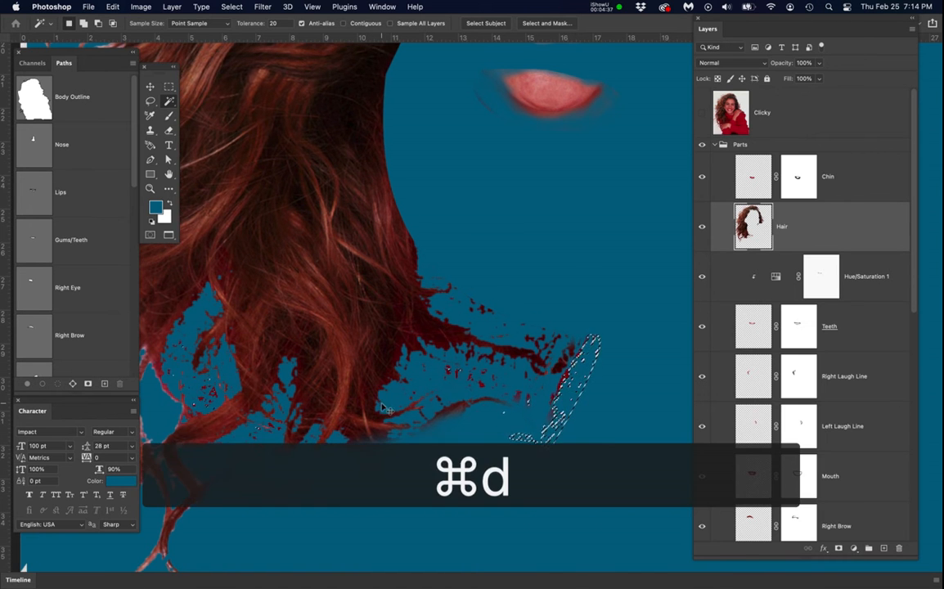
- Outline the scattered dark red sweater remnants beside the lower curls with the Lasso tool
{"action": "scroll", "coordinate": [385, 407], "scroll_direction": "down", "scroll_amount": 3}
{"action": "scroll", "coordinate": [365, 411], "scroll_direction": "down", "scroll_amount": 2}
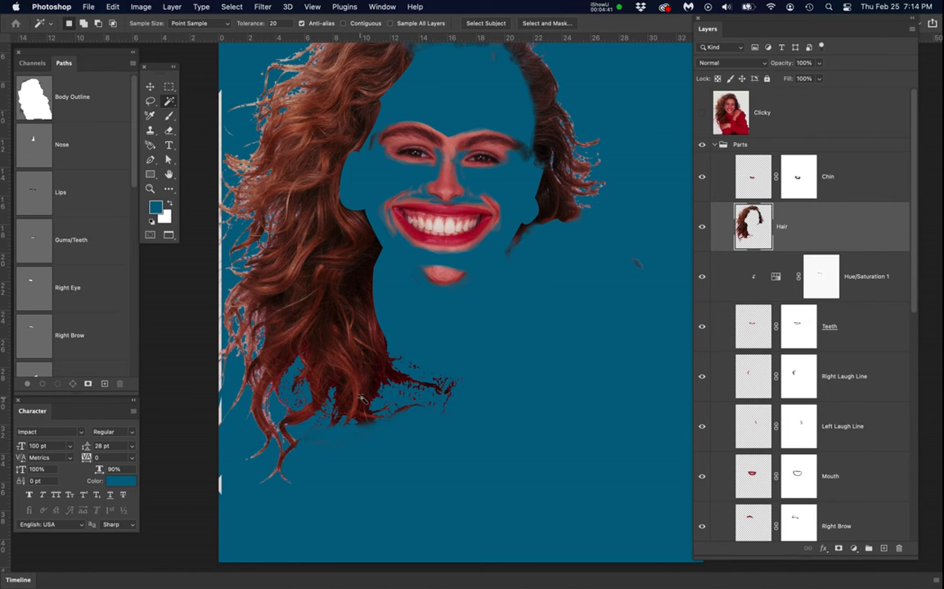
{"action": "left_click_drag", "start_coordinate": [432, 384], "coordinate": [503, 441]}
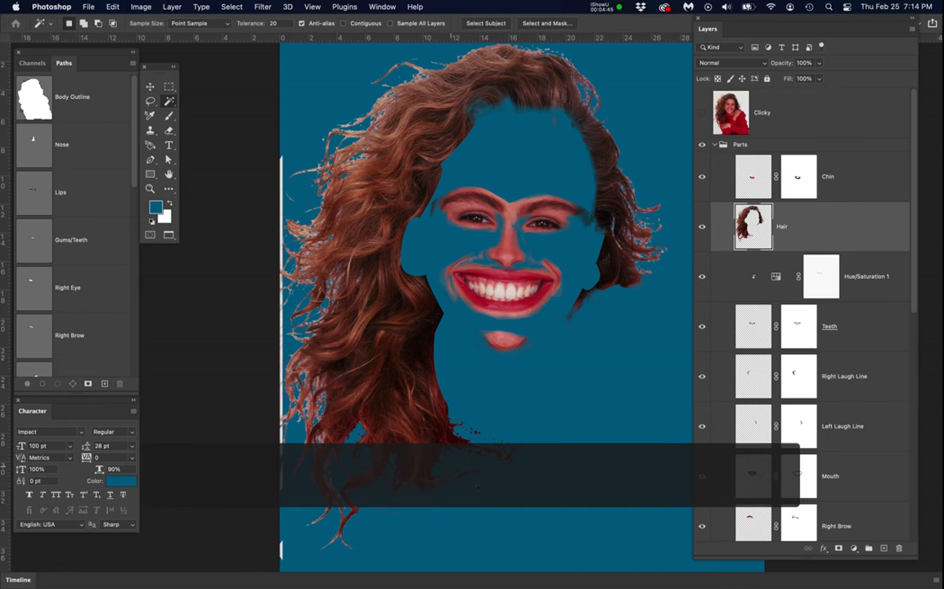
{"action": "scroll", "coordinate": [470, 481], "scroll_direction": "up", "scroll_amount": 4}
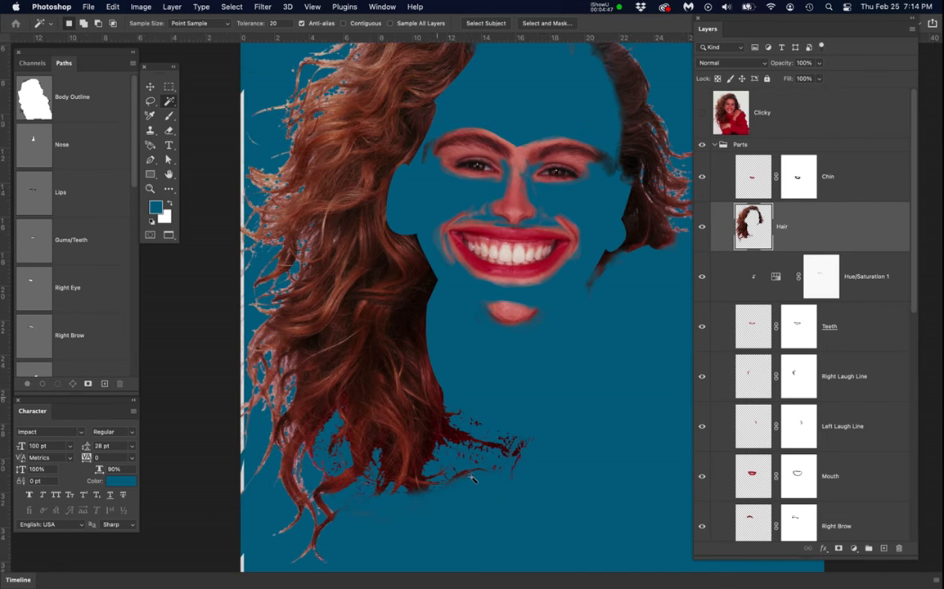
{"action": "scroll", "coordinate": [470, 480], "scroll_direction": "up", "scroll_amount": 4}
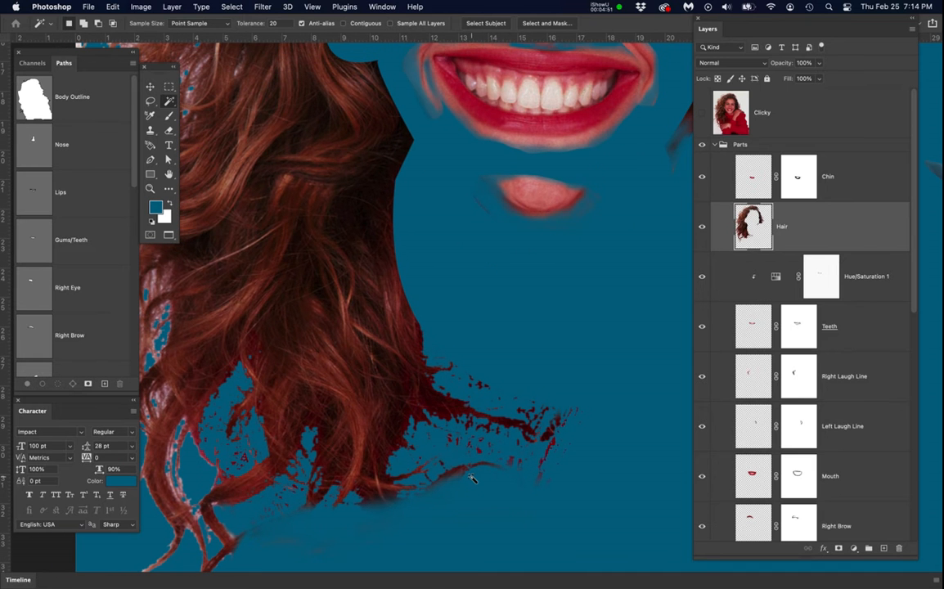
{"action": "key", "text": "l"}
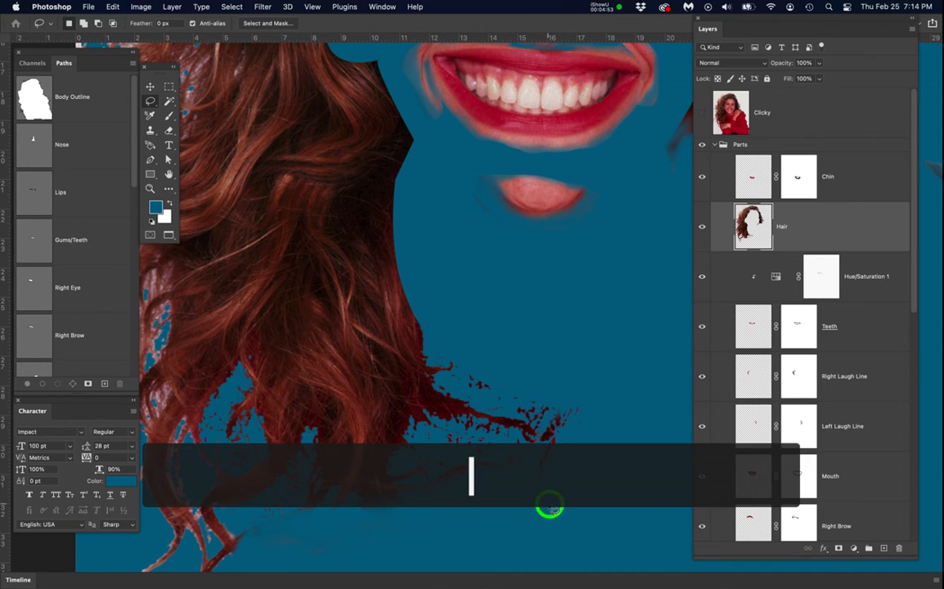
{"action": "mouse_move", "coordinate": [634, 415]}
{"action": "left_mouse_down"}
{"action": "mouse_move", "coordinate": [542, 338]}
{"action": "mouse_move", "coordinate": [466, 328]}
{"action": "mouse_move", "coordinate": [427, 353]}
{"action": "mouse_move", "coordinate": [380, 459]}
{"action": "mouse_move", "coordinate": [393, 485]}
{"action": "mouse_move", "coordinate": [389, 500]}
{"action": "mouse_move", "coordinate": [456, 526]}
{"action": "mouse_move", "coordinate": [554, 501]}
{"action": "left_mouse_up"}
- Feather the lasso selection around the sweater remnants by 5 pixels
{"action": "left_click", "coordinate": [232, 6]}
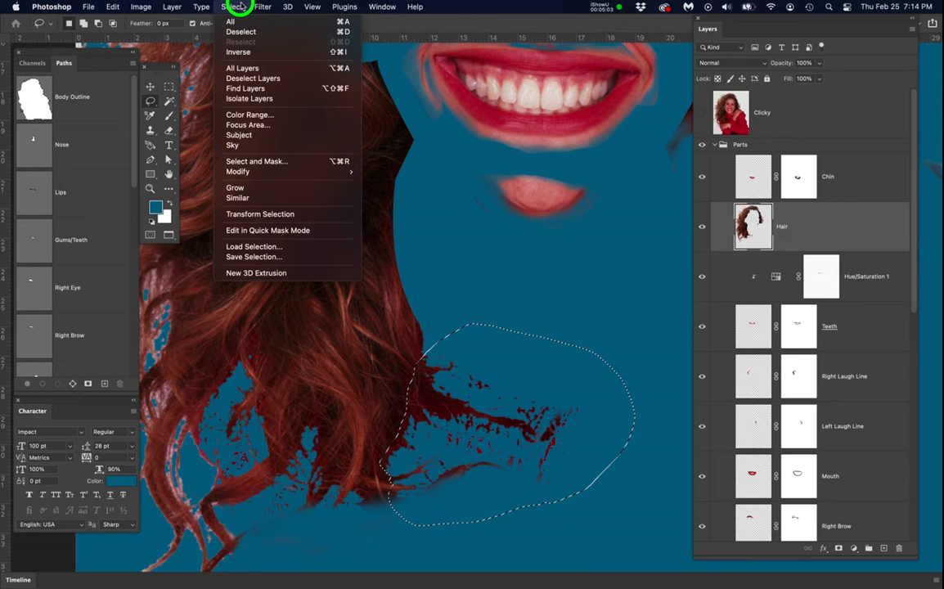
{"action": "left_click", "coordinate": [253, 175]}
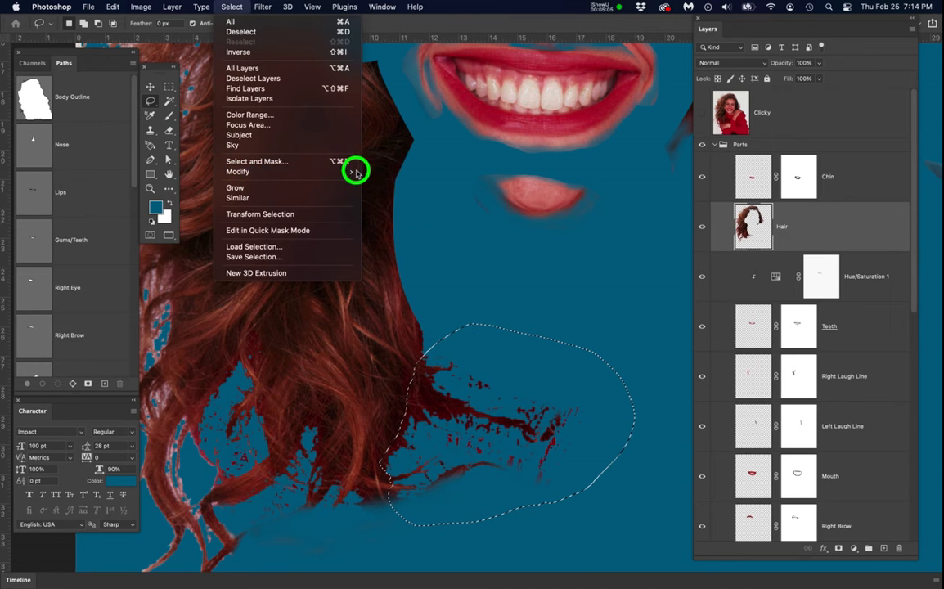
{"action": "left_click", "coordinate": [407, 214]}
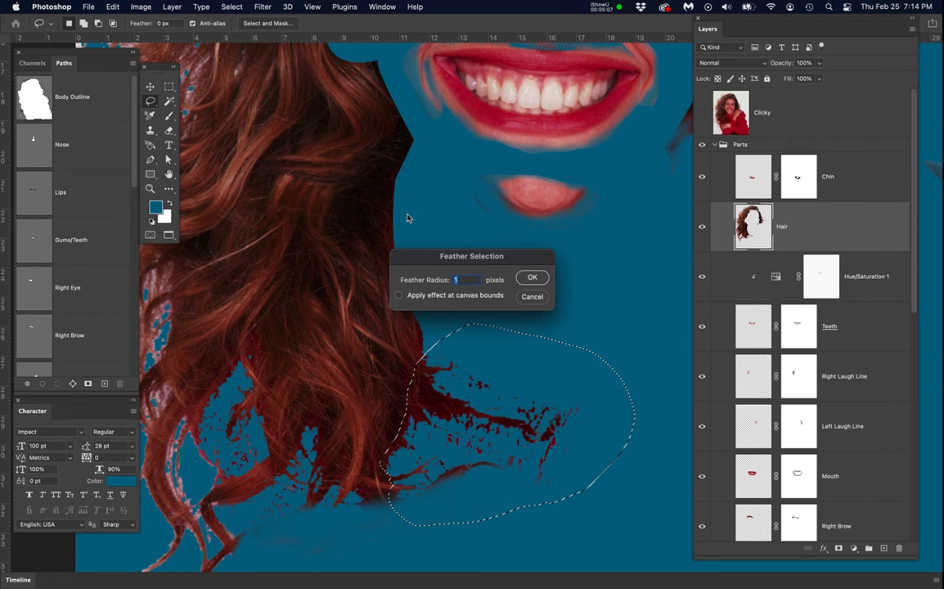
{"action": "type", "text": "5"}
{"action": "key", "text": "Return"}
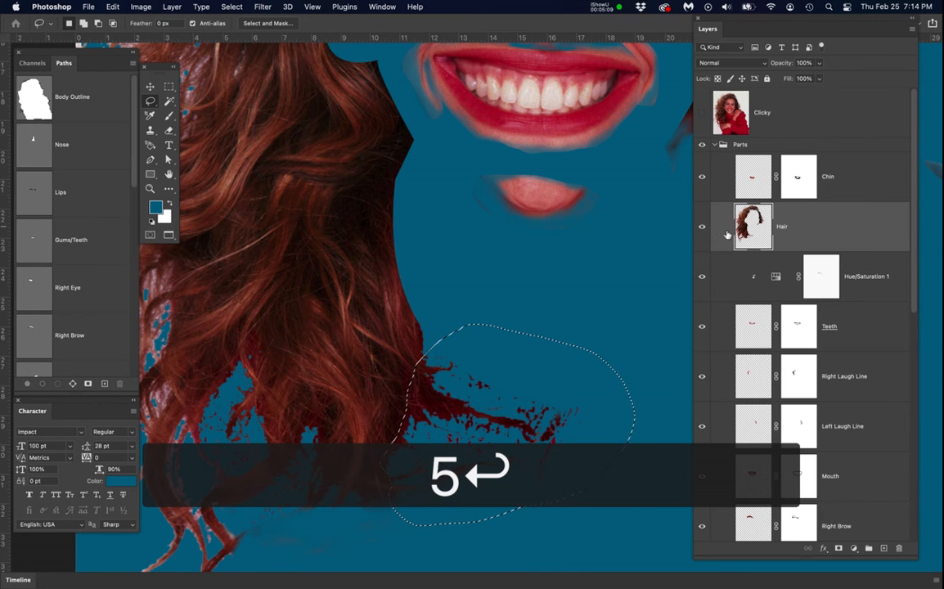
- Delete the lassoed sweater remnants from the Hair layer and clear the selection
{"action": "left_click", "coordinate": [754, 226]}
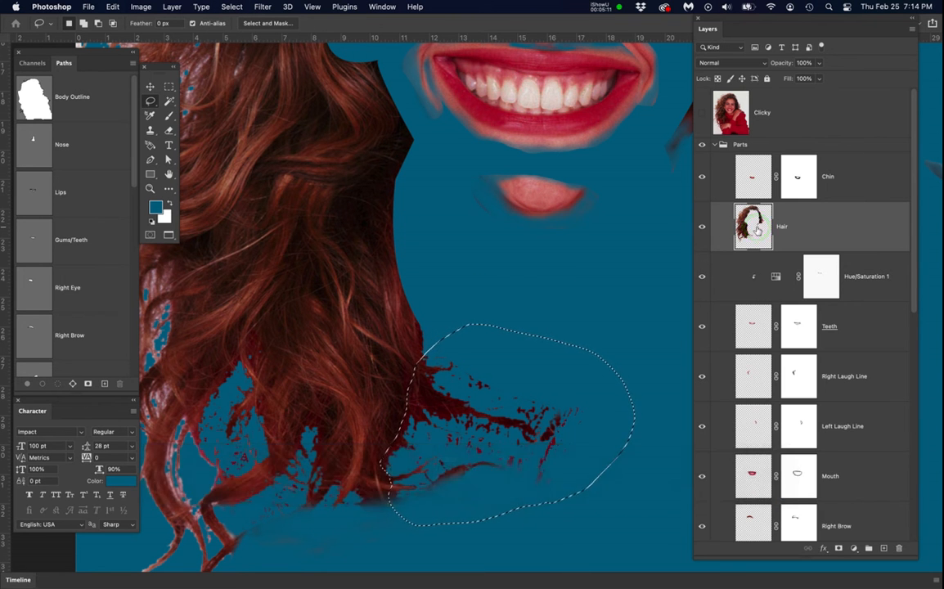
{"action": "key", "text": "BackSpace"}
{"action": "key", "text": "super+d"}
{"action": "scroll", "coordinate": [419, 384], "scroll_direction": "down", "scroll_amount": 2}
{"action": "scroll", "coordinate": [429, 365], "scroll_direction": "down", "scroll_amount": 4}
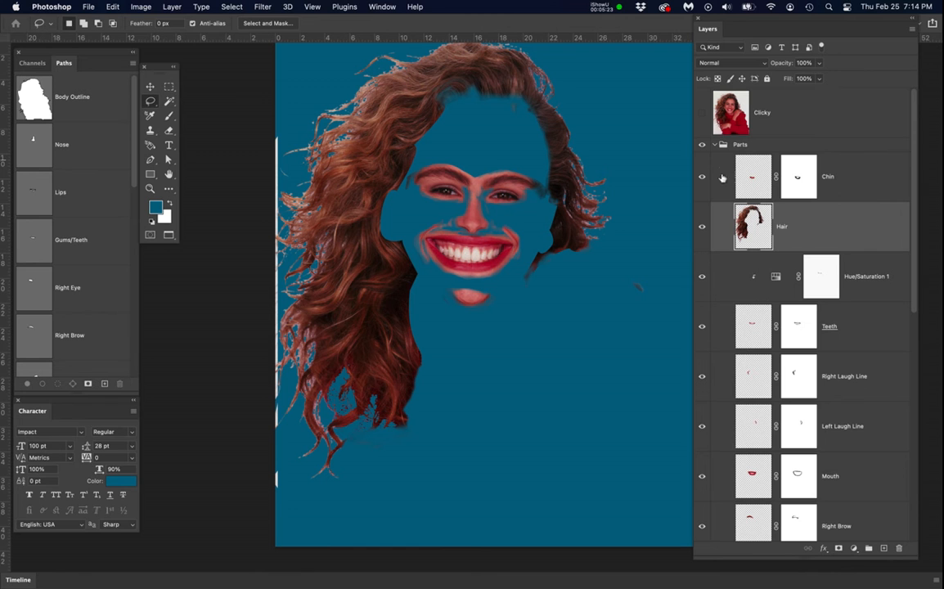
- Collapse and hide the Parts group, then show and select the faceless Main layer above the blue layer
{"action": "left_click", "coordinate": [713, 144]}
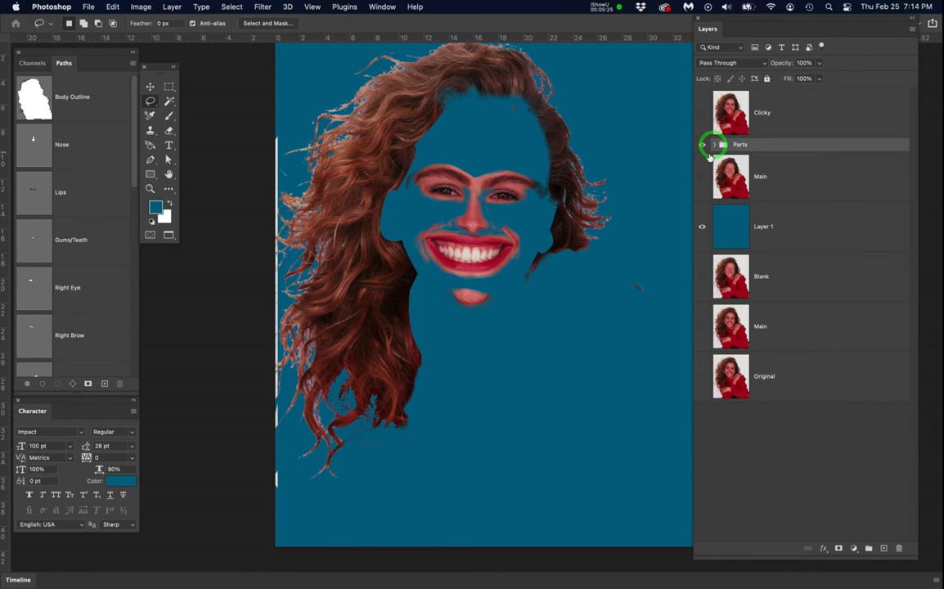
{"action": "left_click", "coordinate": [701, 145]}
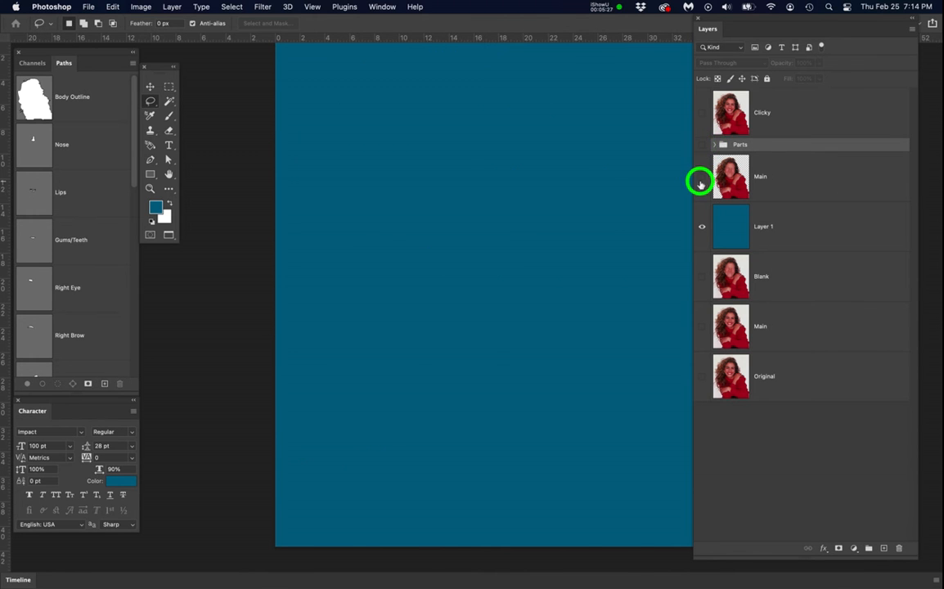
{"action": "left_click", "coordinate": [701, 178]}
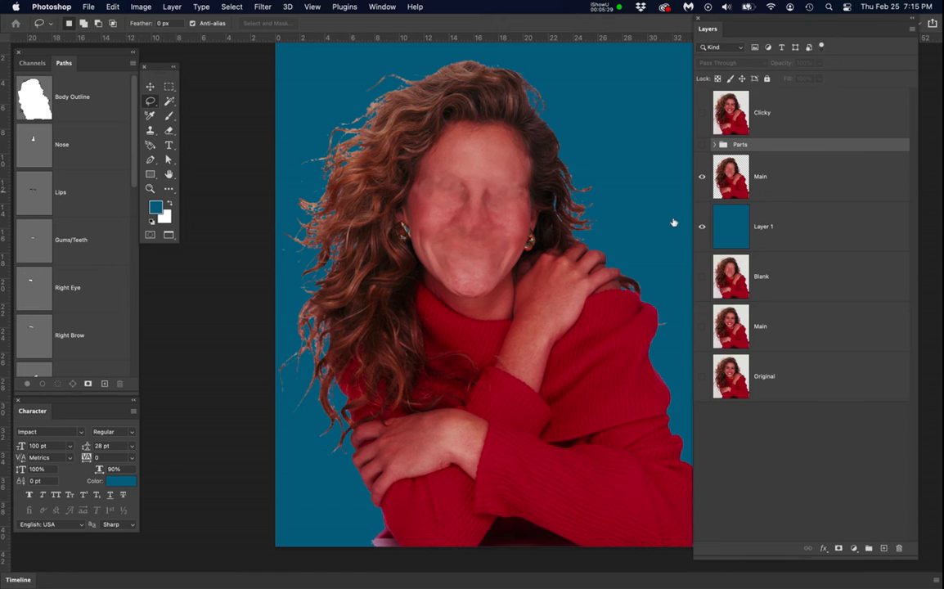
{"action": "left_click", "coordinate": [792, 179]}
{"action": "left_click_drag", "start_coordinate": [597, 288], "coordinate": [541, 289]}
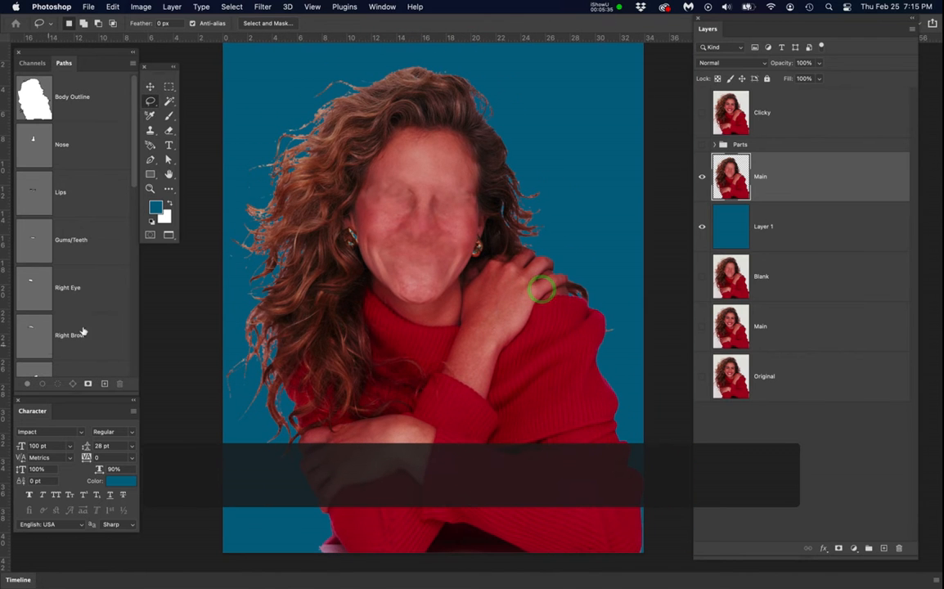
- Display BodyHeadPath and examine its anchor points along the jawline and over the raised hand
{"action": "left_click_drag", "start_coordinate": [137, 180], "coordinate": [120, 410]}
{"action": "left_click", "coordinate": [38, 357]}
{"action": "scroll", "coordinate": [475, 284], "scroll_direction": "up", "scroll_amount": 1}
{"action": "scroll", "coordinate": [475, 284], "scroll_direction": "down", "scroll_amount": 3}
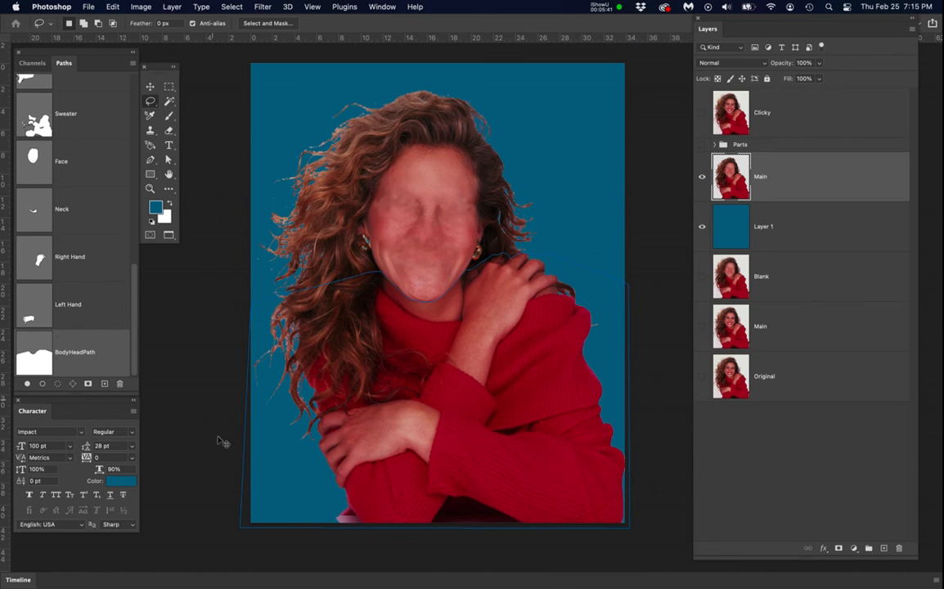
{"action": "key", "text": "p"}
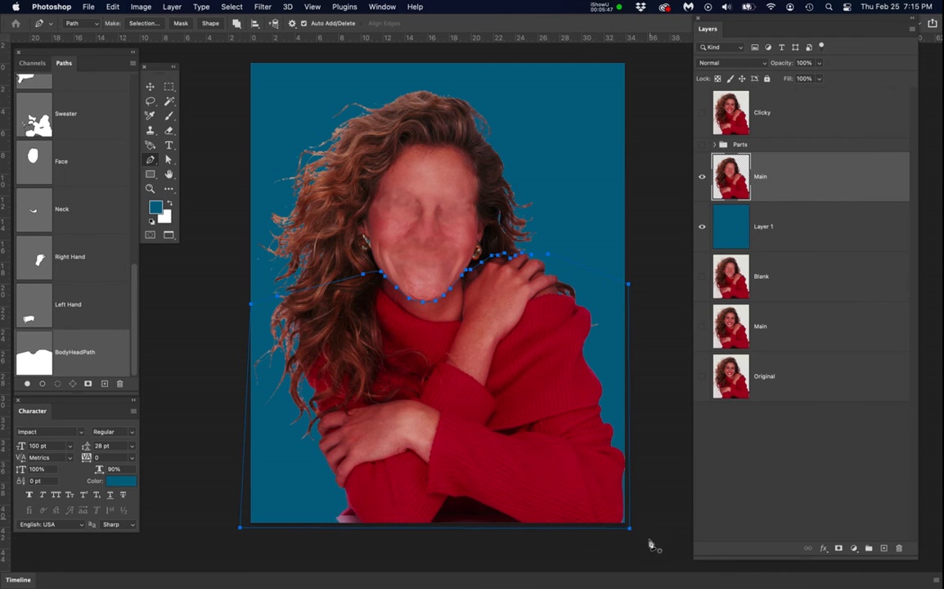
{"action": "scroll", "coordinate": [288, 306], "scroll_direction": "up", "scroll_amount": 3}
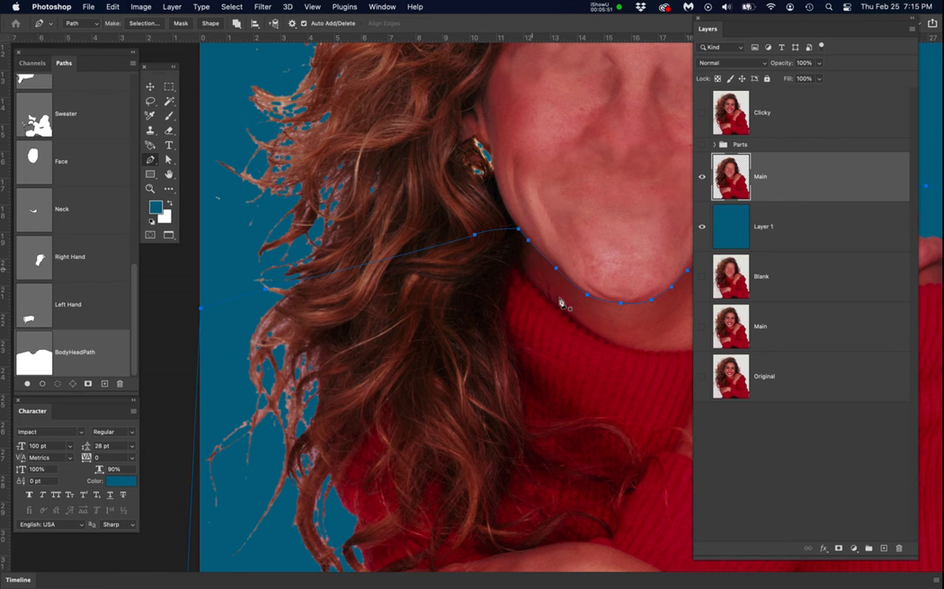
{"action": "left_click_drag", "start_coordinate": [570, 299], "coordinate": [476, 307]}
{"action": "scroll", "coordinate": [563, 278], "scroll_direction": "up", "scroll_amount": 3}
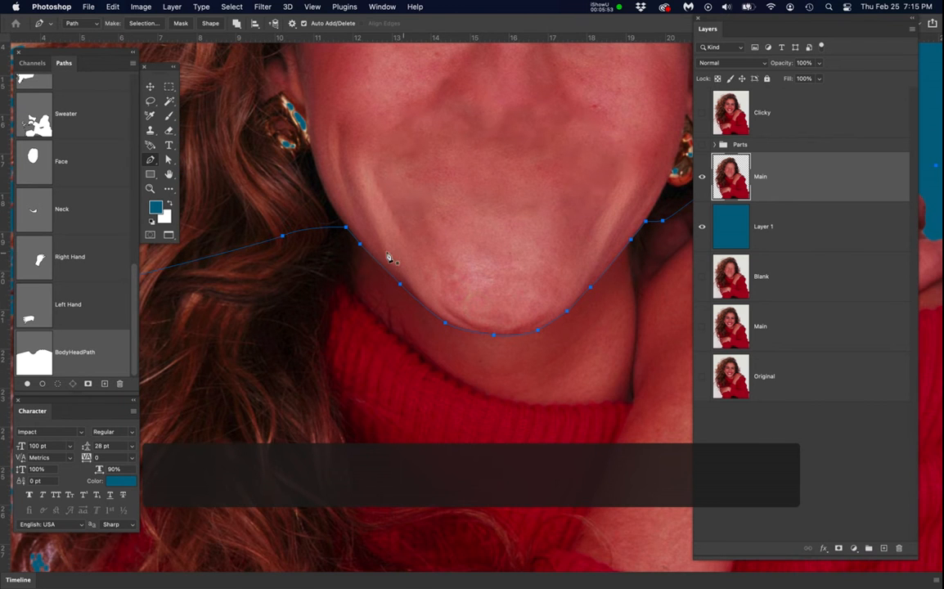
{"action": "left_click_drag", "start_coordinate": [619, 277], "coordinate": [434, 317]}
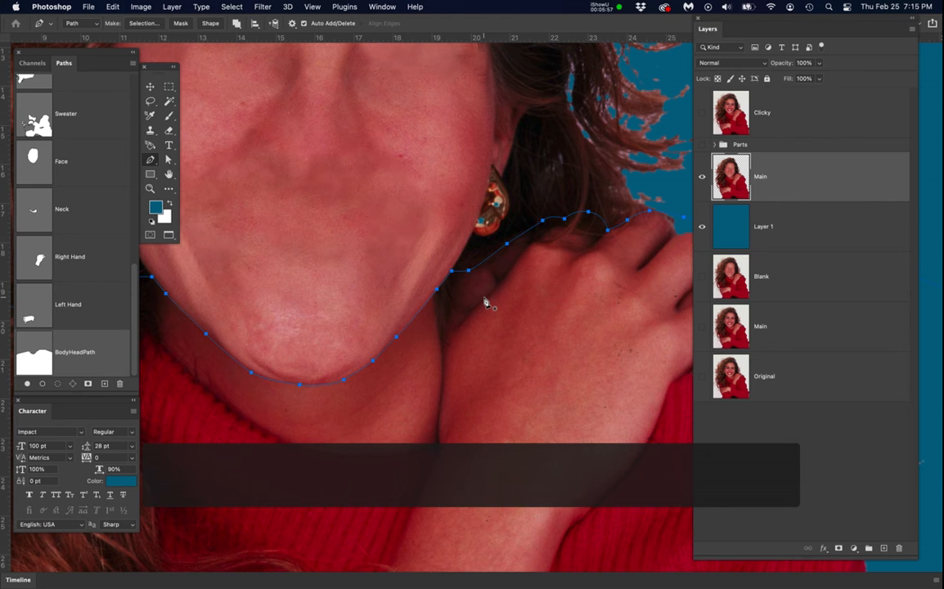
{"action": "scroll", "coordinate": [485, 302], "scroll_direction": "down", "scroll_amount": 5}
{"action": "scroll", "coordinate": [487, 302], "scroll_direction": "down", "scroll_amount": 1}
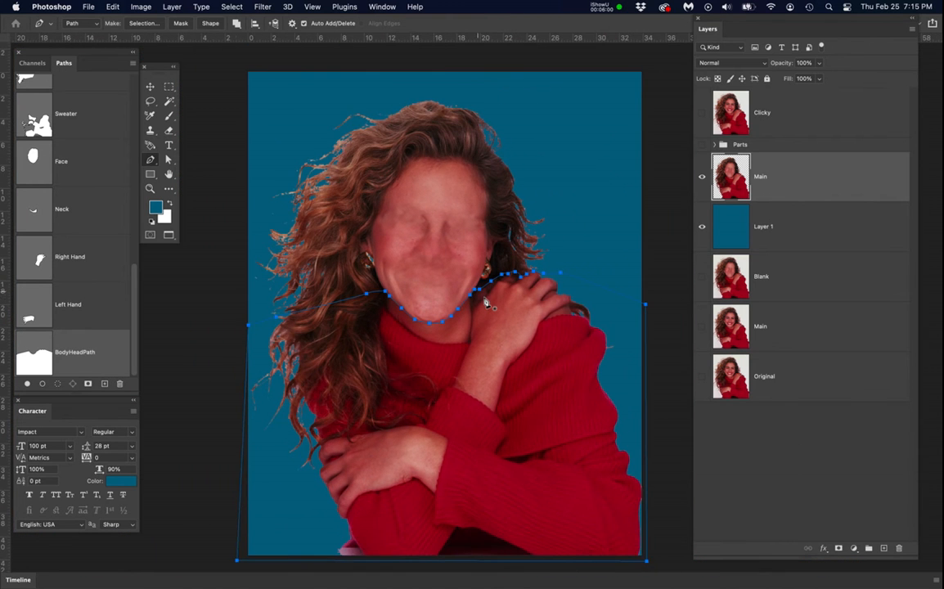
- Load BodyHeadPath as a selection and copy that area of the Main layer to a new layer named Body
{"action": "left_click", "coordinate": [34, 363], "text": "super"}
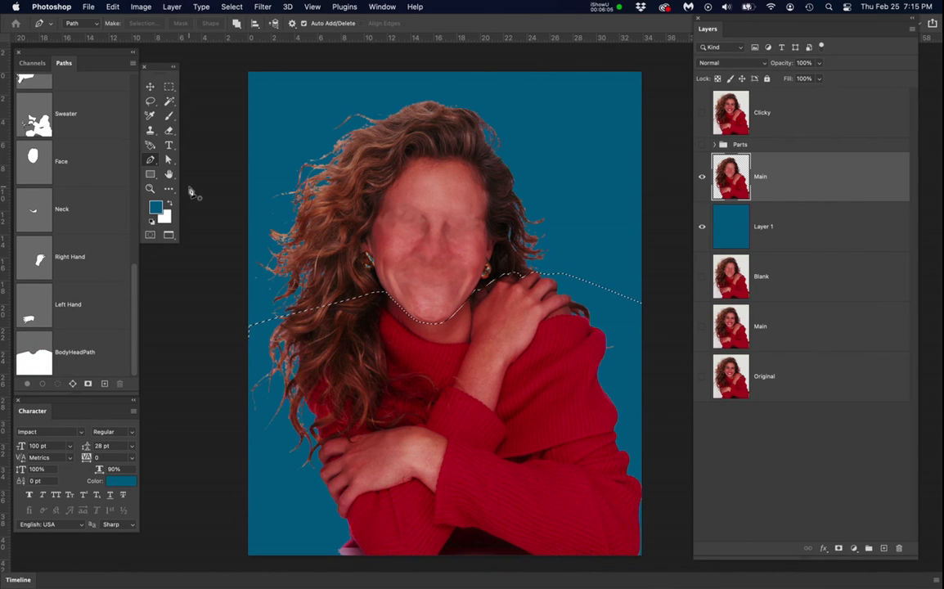
{"action": "left_click", "coordinate": [786, 181]}
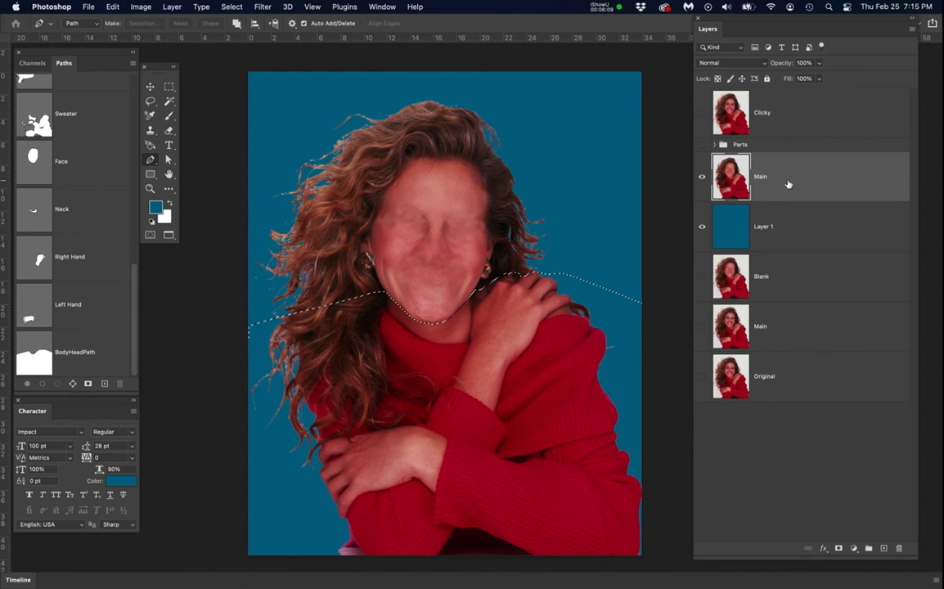
{"action": "key", "text": "super+j"}
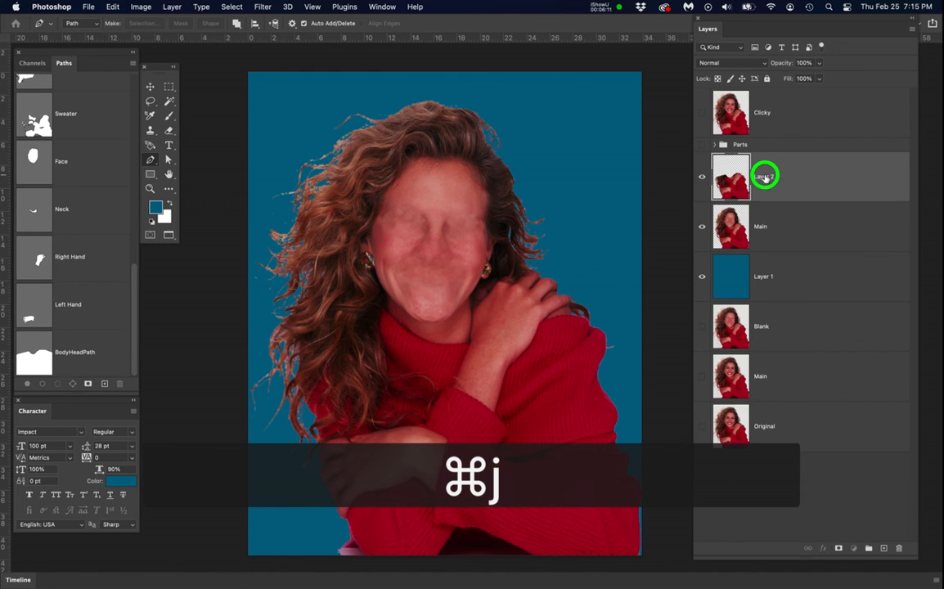
{"action": "type", "text": "Body"}
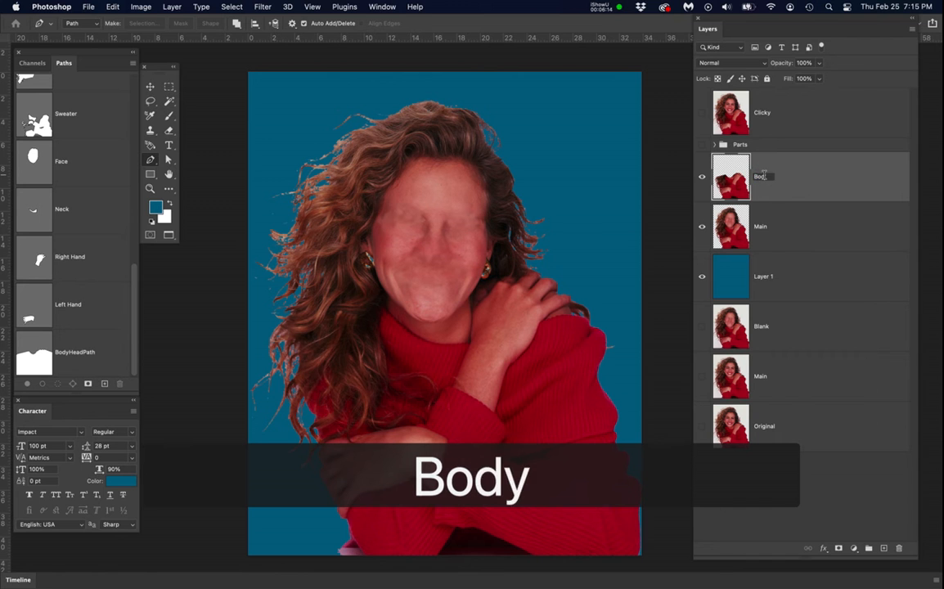
{"action": "key", "text": "Return"}
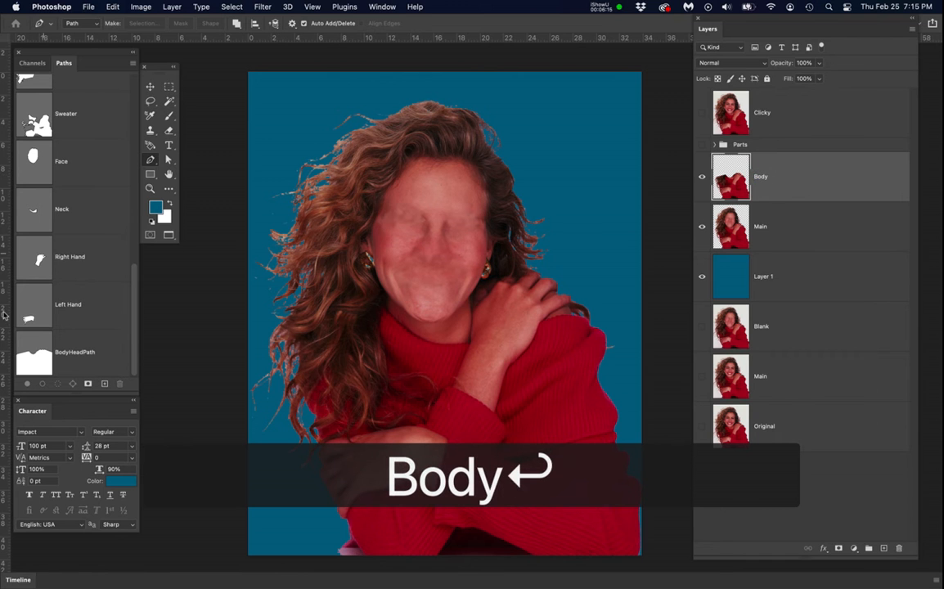
- Load BodyHeadPath as a selection, invert it, and copy the head area of the Main layer to a new layer
{"action": "left_click", "coordinate": [41, 358], "text": "super"}
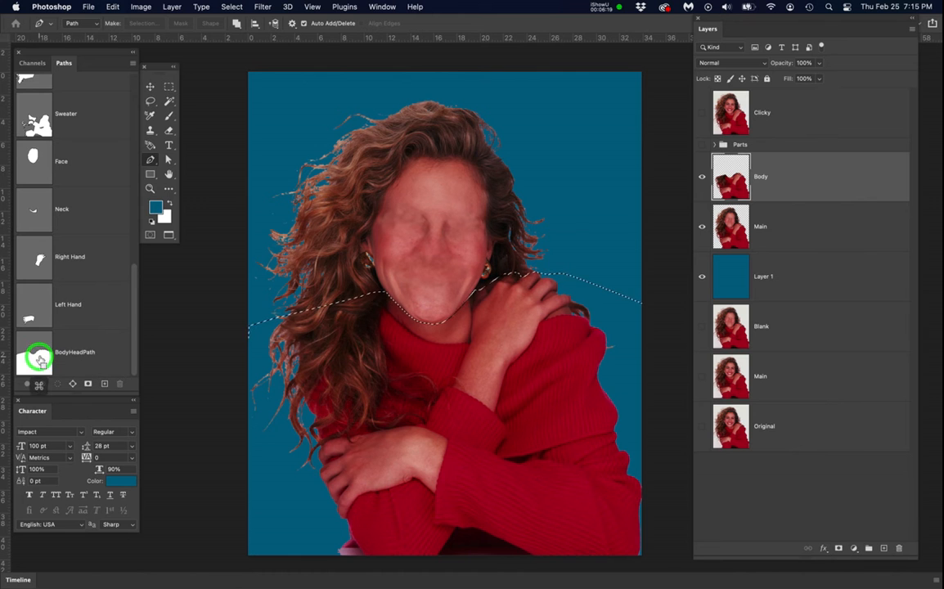
{"action": "left_click", "coordinate": [235, 6]}
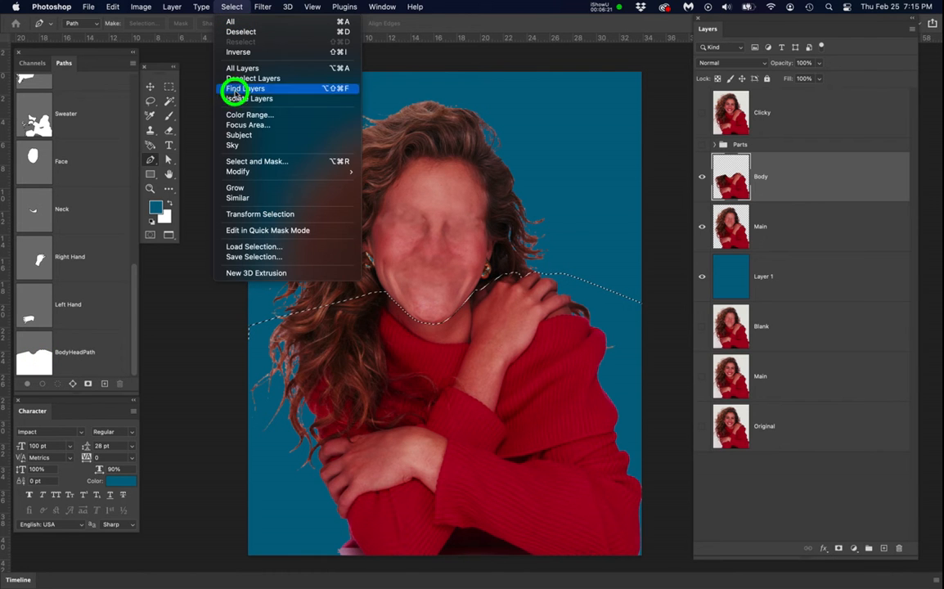
{"action": "left_click", "coordinate": [264, 52]}
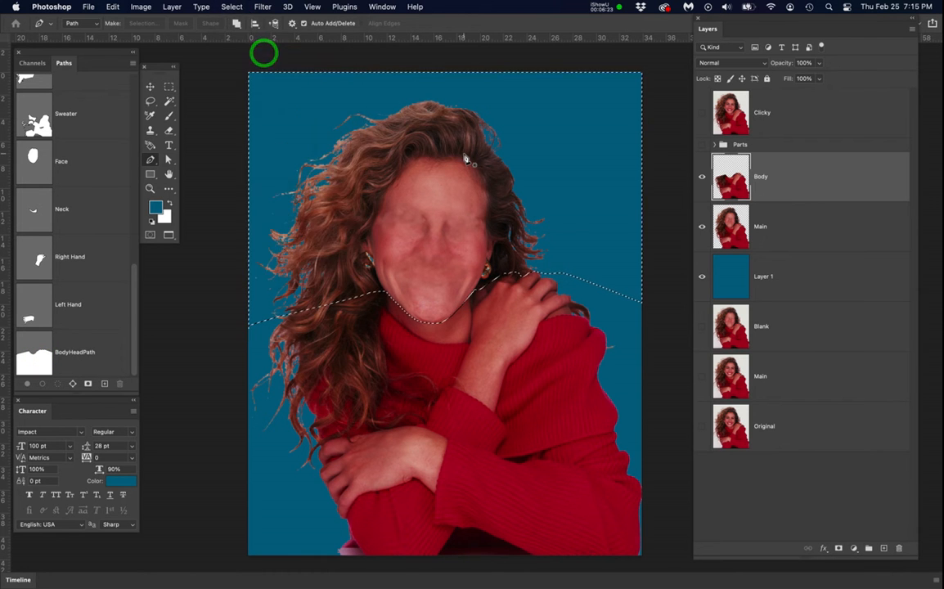
{"action": "left_click", "coordinate": [812, 230]}
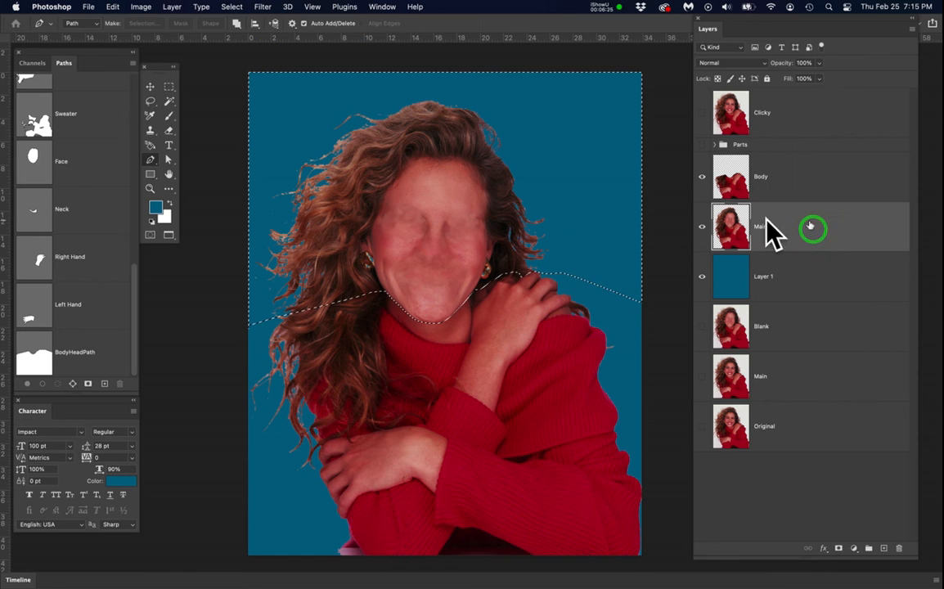
{"action": "key", "text": "super+j"}
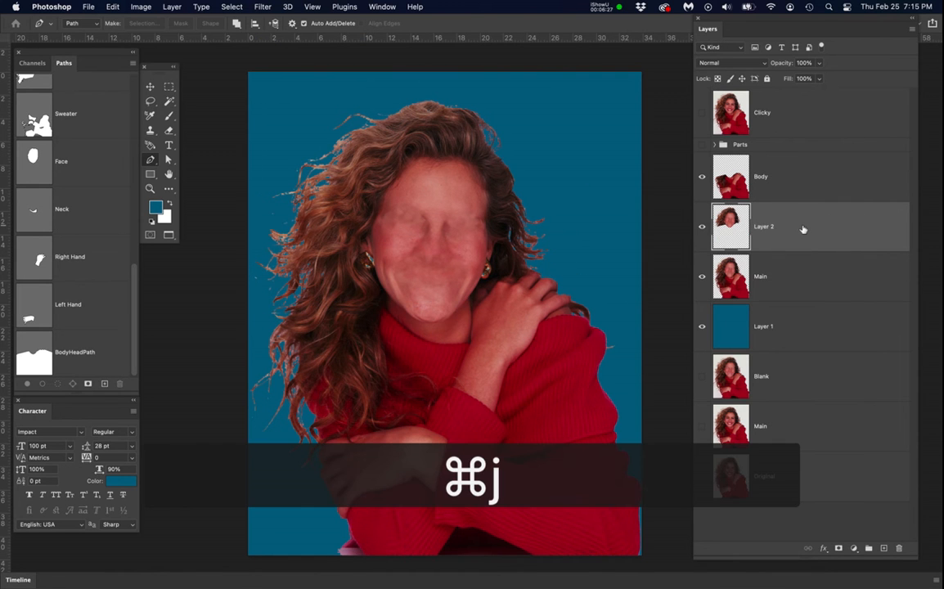
- Move the new head layer above the Body layer and rename it Head
{"action": "left_click_drag", "start_coordinate": [801, 229], "coordinate": [788, 168]}
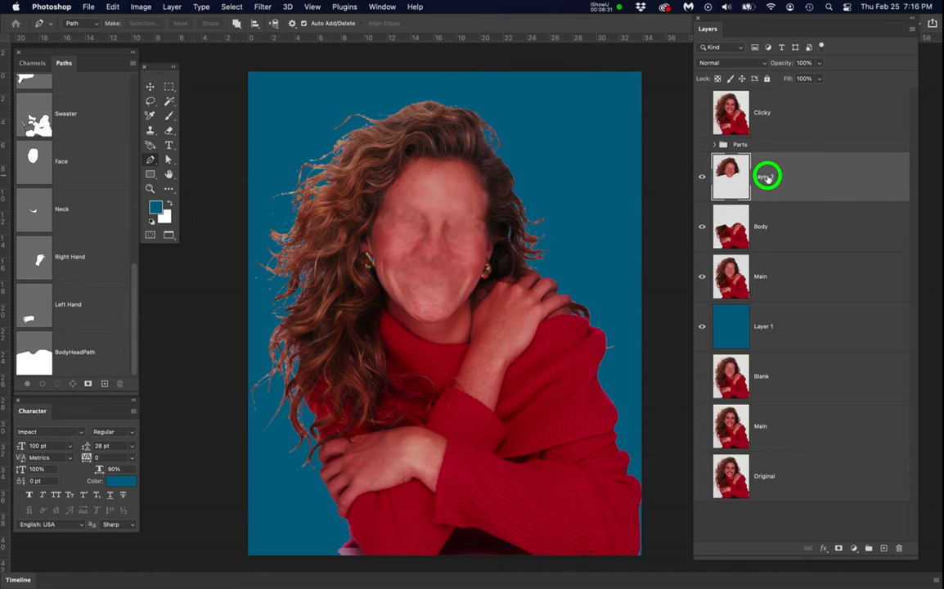
{"action": "type", "text": "Head"}
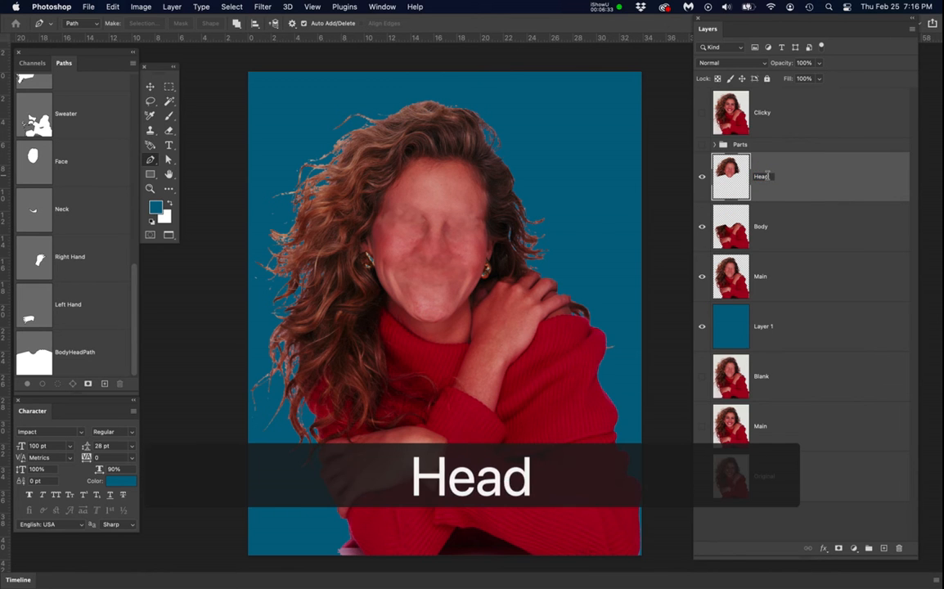
{"action": "key", "text": "Return"}
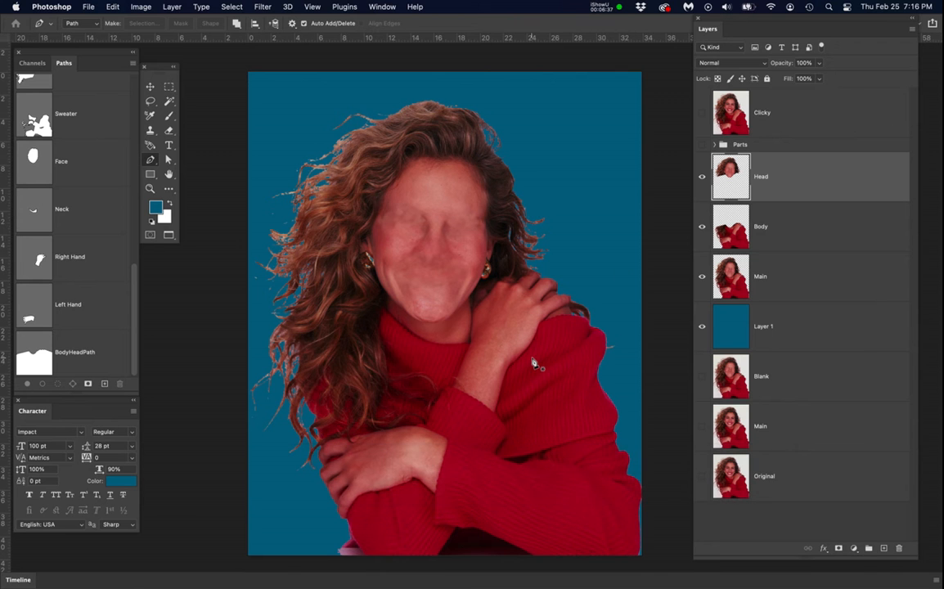
{"action": "left_click", "coordinate": [825, 234]}
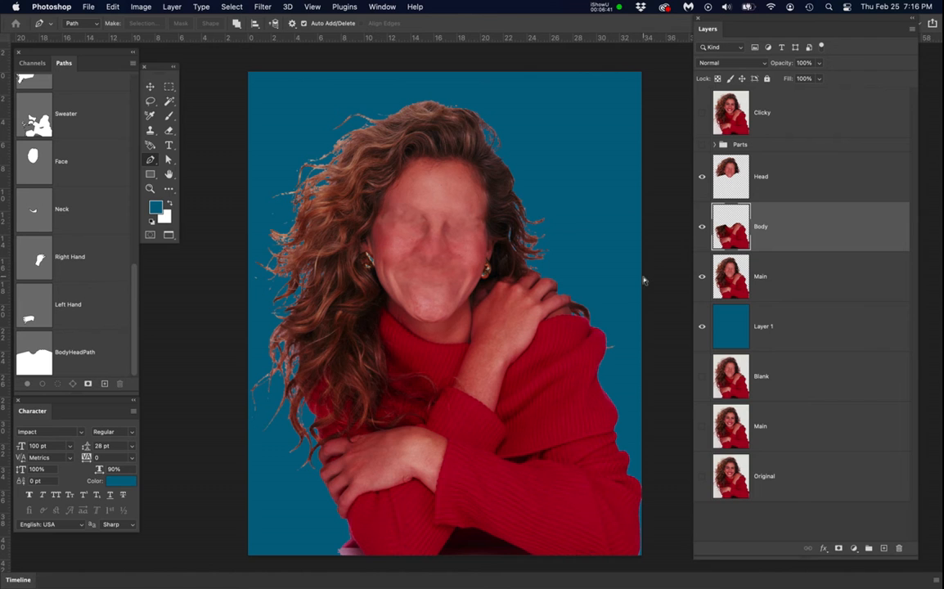
{"action": "key", "text": "super+d"}
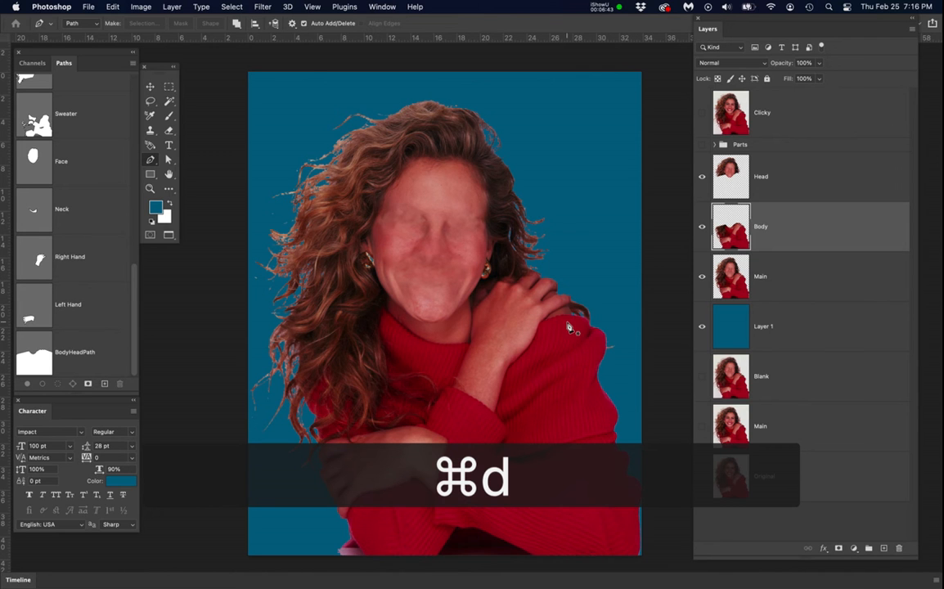
{"action": "key", "text": "super+t"}
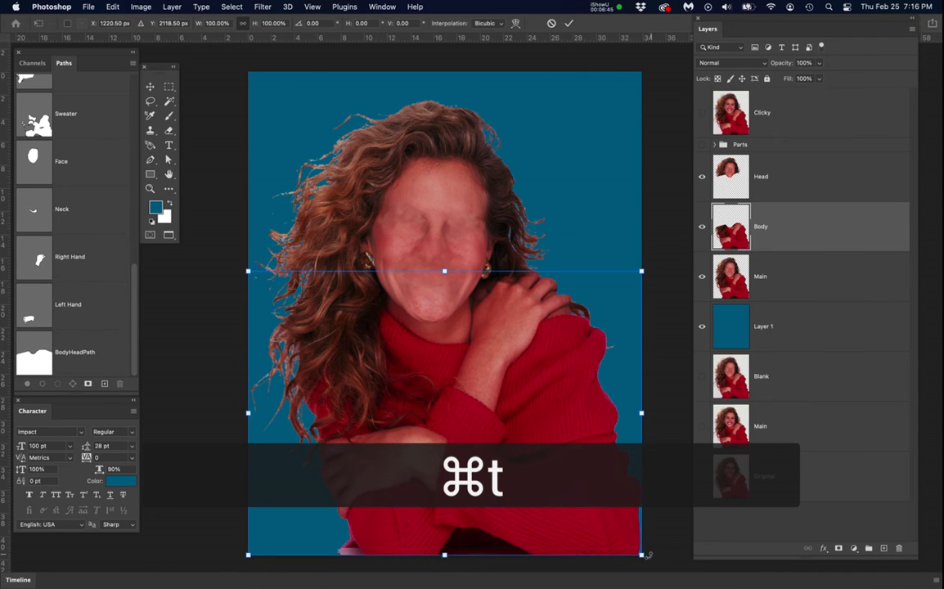
{"action": "left_click_drag", "start_coordinate": [641, 554], "coordinate": [538, 470]}
{"action": "key", "text": "super+z"}
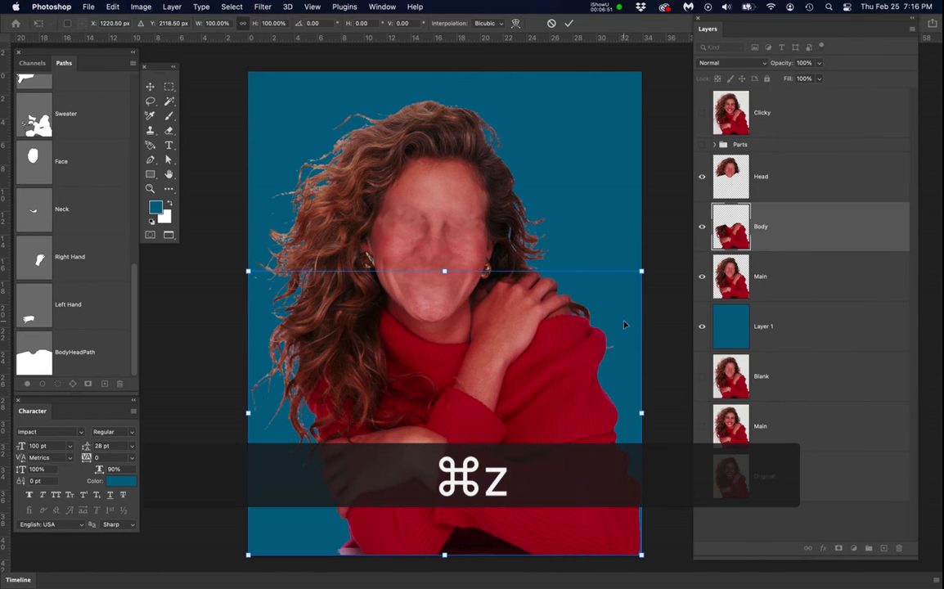
{"action": "key", "text": "Return"}
- Hide the faceless Main layer directly below Body and make Body the active layer
{"action": "left_click", "coordinate": [703, 277]}
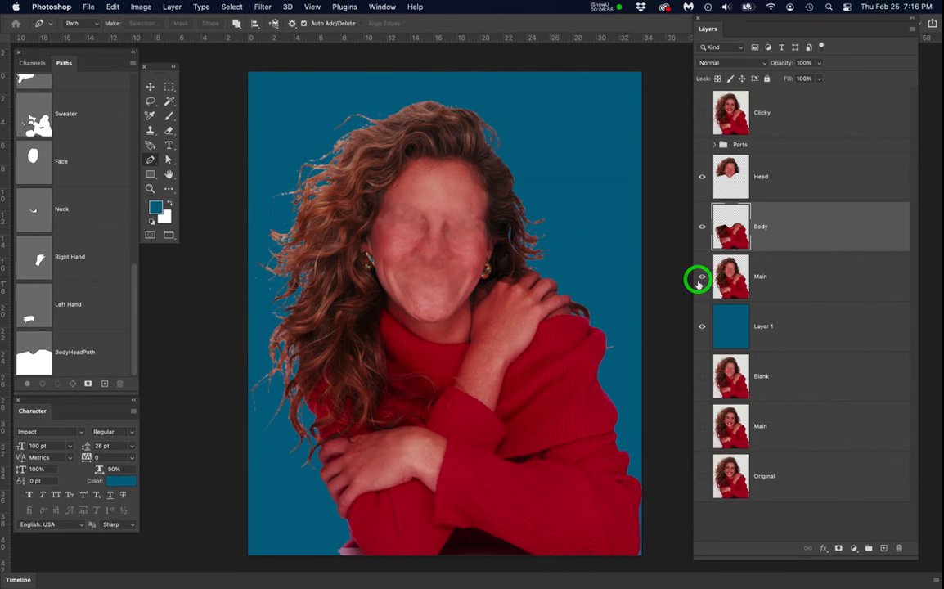
{"action": "left_click", "coordinate": [795, 281]}
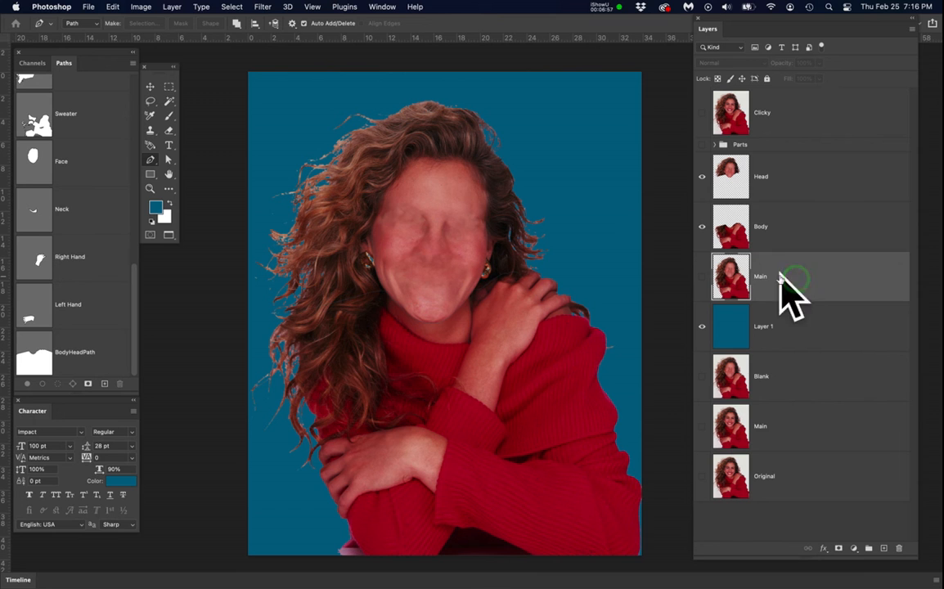
{"action": "left_click", "coordinate": [798, 234]}
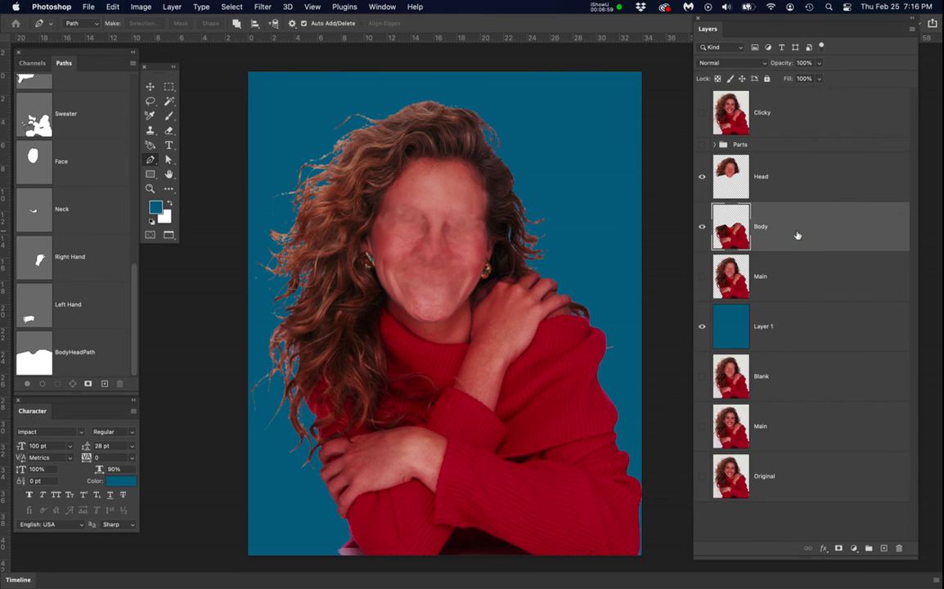
- Scale the Body layer proportionally to 72.41% and position it beneath the chin of the head
{"action": "key", "text": "super+t"}
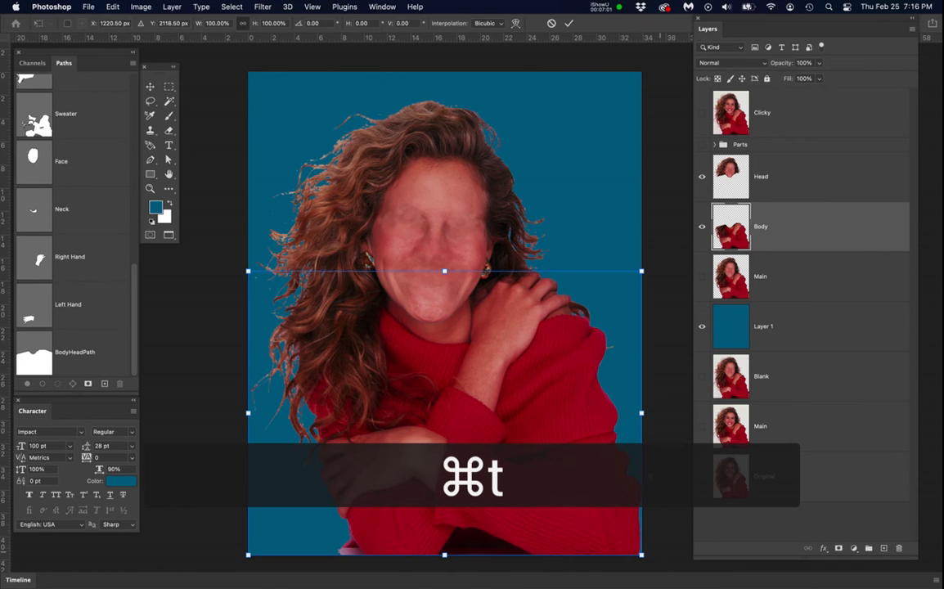
{"action": "left_click_drag", "start_coordinate": [642, 270], "coordinate": [548, 373]}
{"action": "left_click_drag", "start_coordinate": [443, 440], "coordinate": [485, 366]}
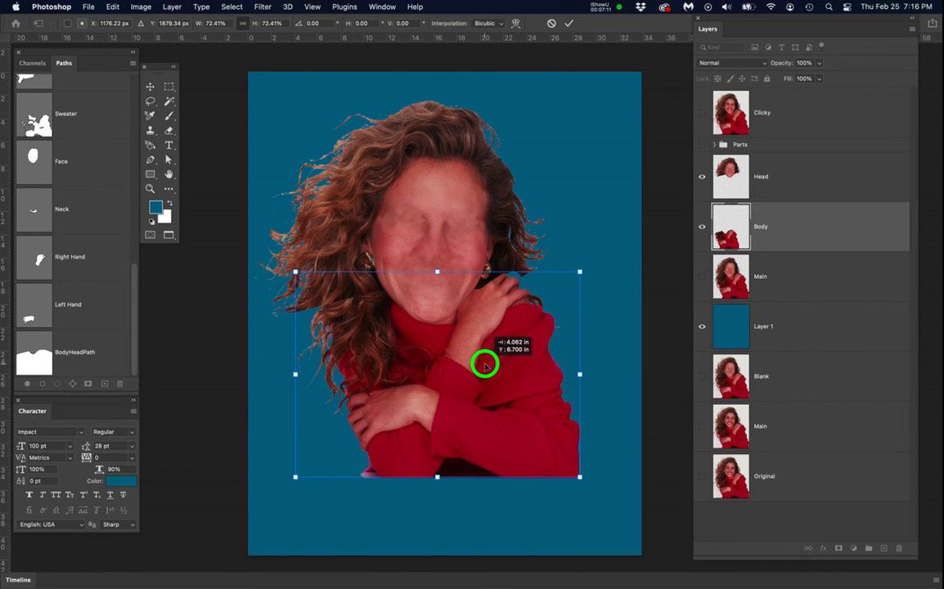
{"action": "mouse_move", "coordinate": [486, 366]}
{"action": "left_mouse_down"}
{"action": "mouse_move", "coordinate": [476, 385]}
{"action": "mouse_move", "coordinate": [484, 376]}
{"action": "left_mouse_up"}
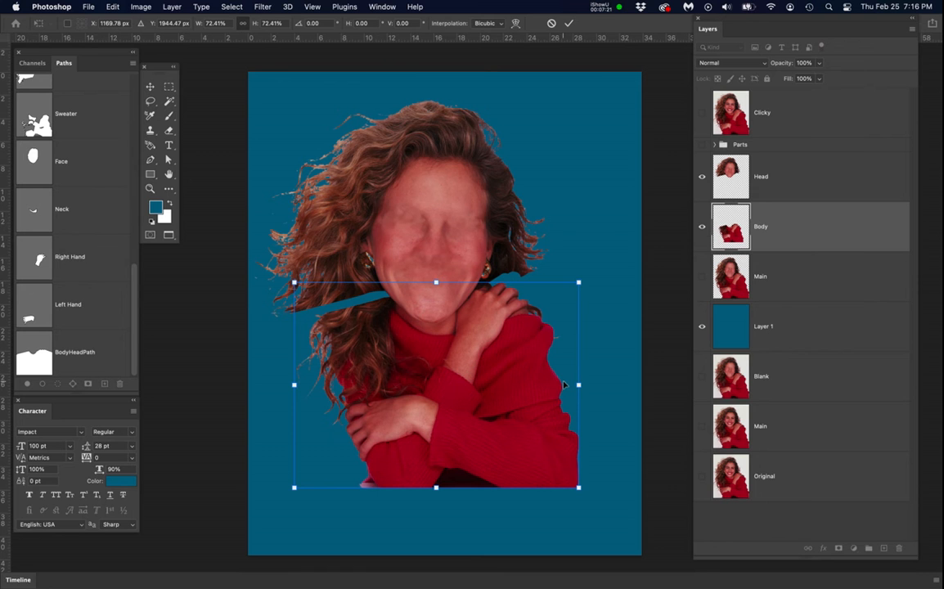
{"action": "key", "text": "Return"}
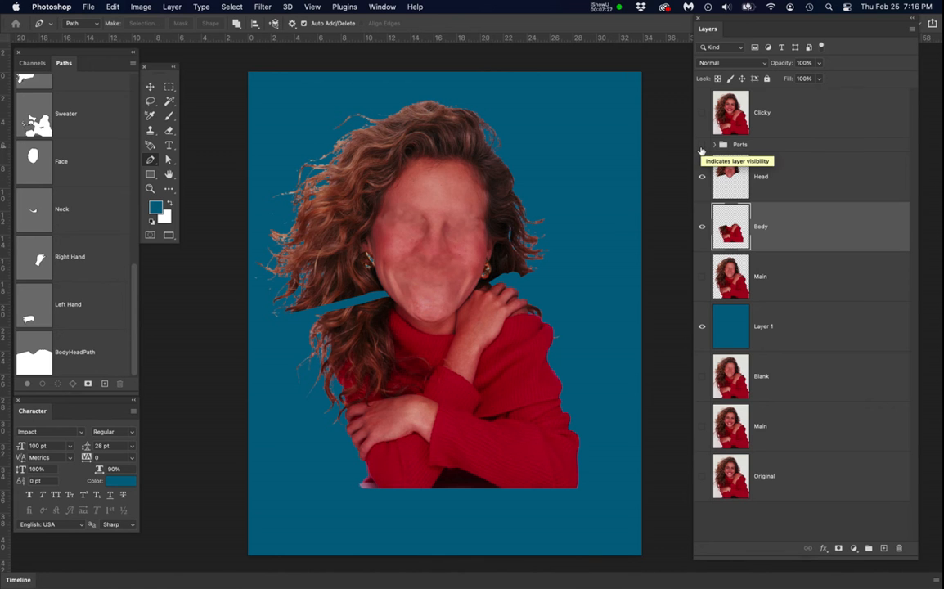
- Show and expand the Parts group, then select its Hair layer
{"action": "left_click", "coordinate": [701, 144]}
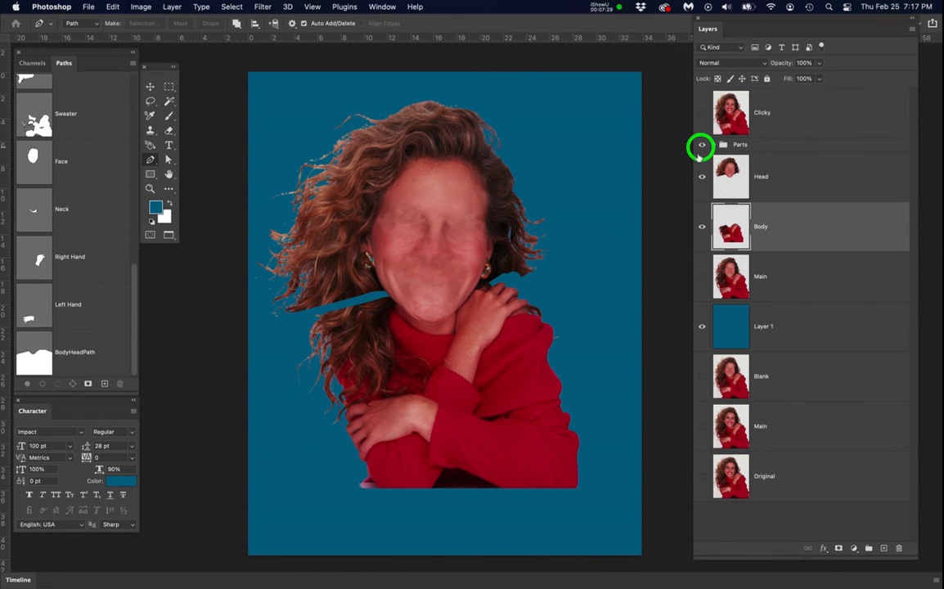
{"action": "left_click", "coordinate": [713, 145]}
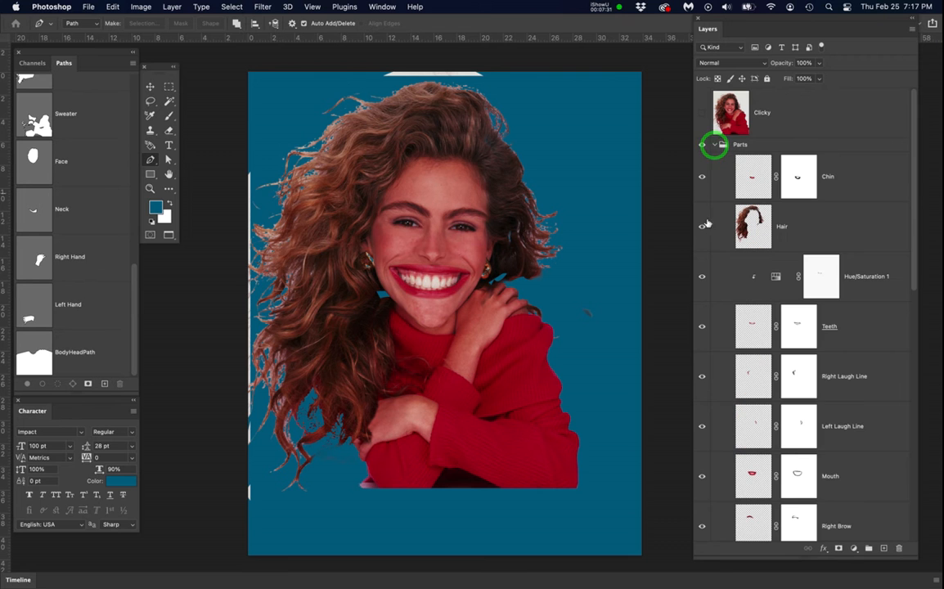
{"action": "left_click_drag", "start_coordinate": [448, 338], "coordinate": [500, 323]}
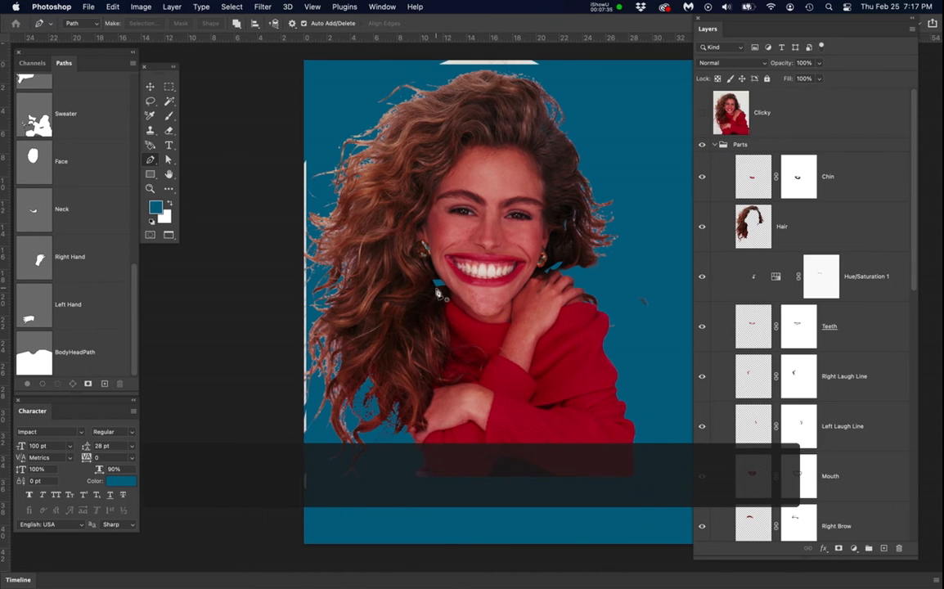
{"action": "scroll", "coordinate": [440, 294], "scroll_direction": "up", "scroll_amount": 2}
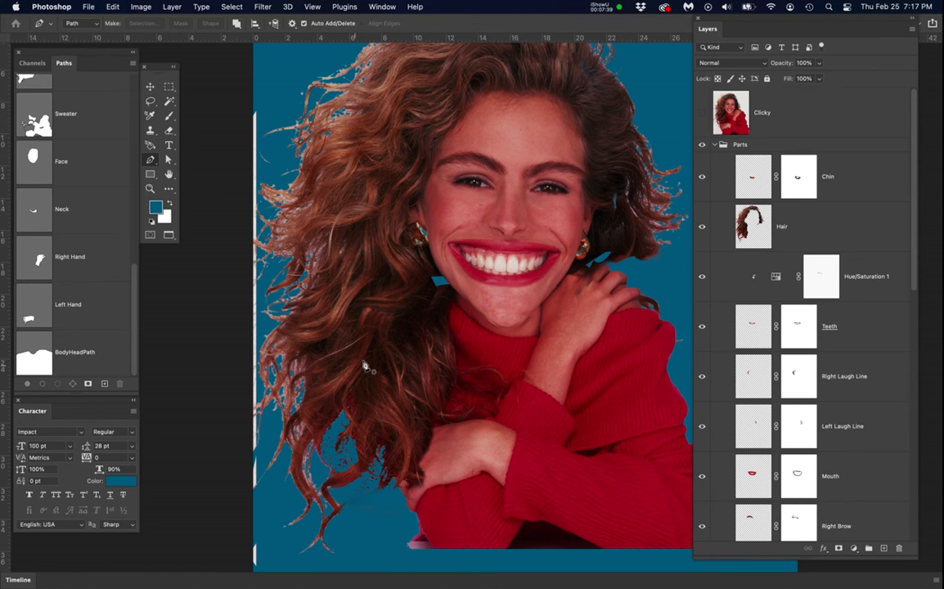
{"action": "left_click", "coordinate": [751, 229]}
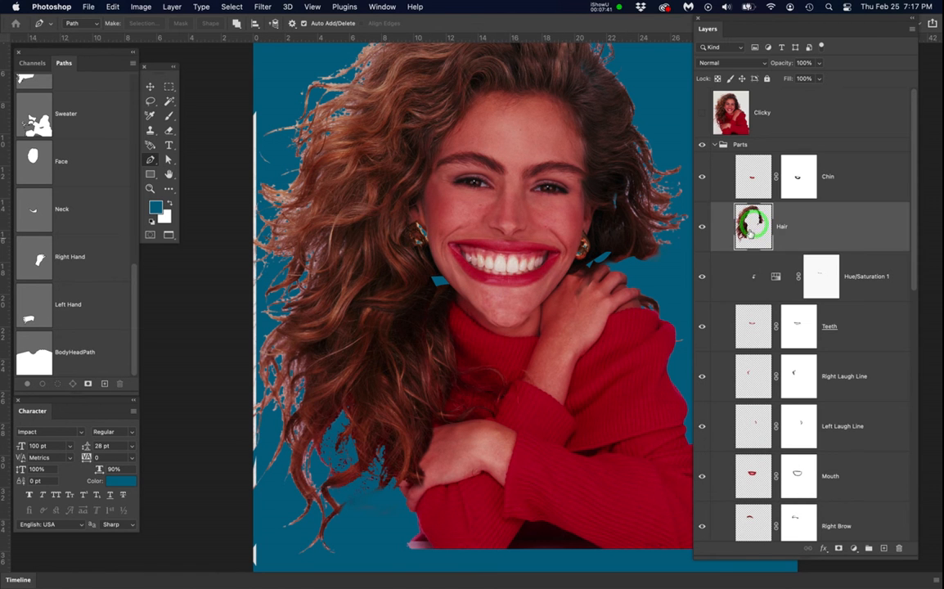
- Lasso the lower mass of hair beside the neck on the Hair layer and copy it to a new layer
{"action": "left_click_drag", "start_coordinate": [587, 354], "coordinate": [595, 320]}
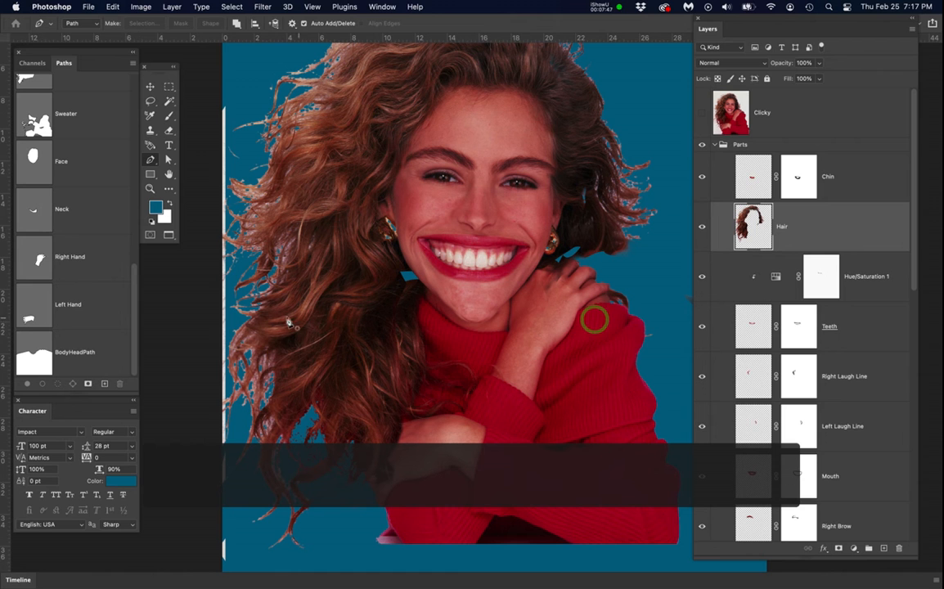
{"action": "key", "text": "l"}
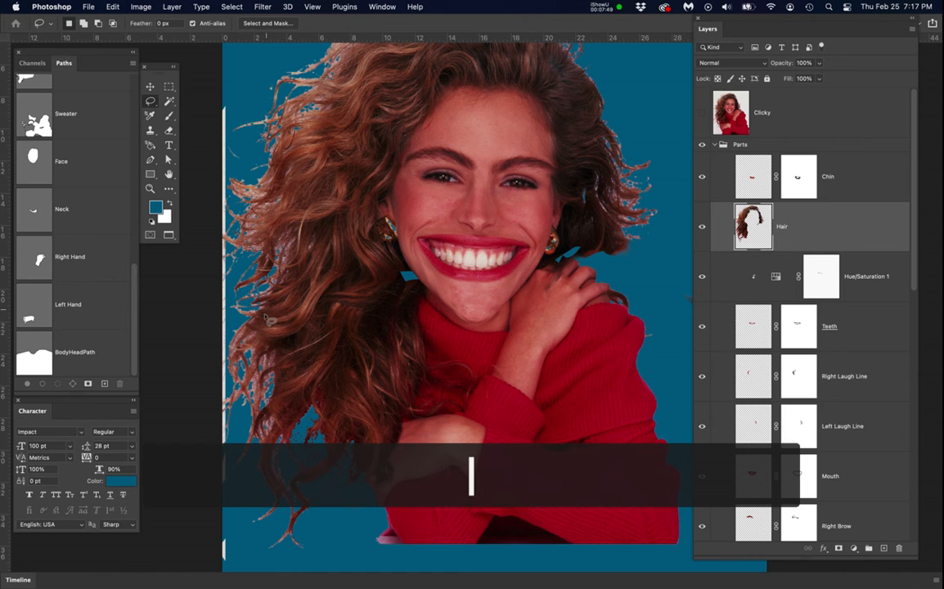
{"action": "mouse_move", "coordinate": [267, 315]}
{"action": "left_mouse_down"}
{"action": "mouse_move", "coordinate": [280, 290]}
{"action": "mouse_move", "coordinate": [324, 254]}
{"action": "mouse_move", "coordinate": [373, 258]}
{"action": "mouse_move", "coordinate": [411, 335]}
{"action": "mouse_move", "coordinate": [410, 389]}
{"action": "mouse_move", "coordinate": [395, 402]}
{"action": "mouse_move", "coordinate": [335, 412]}
{"action": "mouse_move", "coordinate": [297, 389]}
{"action": "mouse_move", "coordinate": [267, 315]}
{"action": "left_mouse_up"}
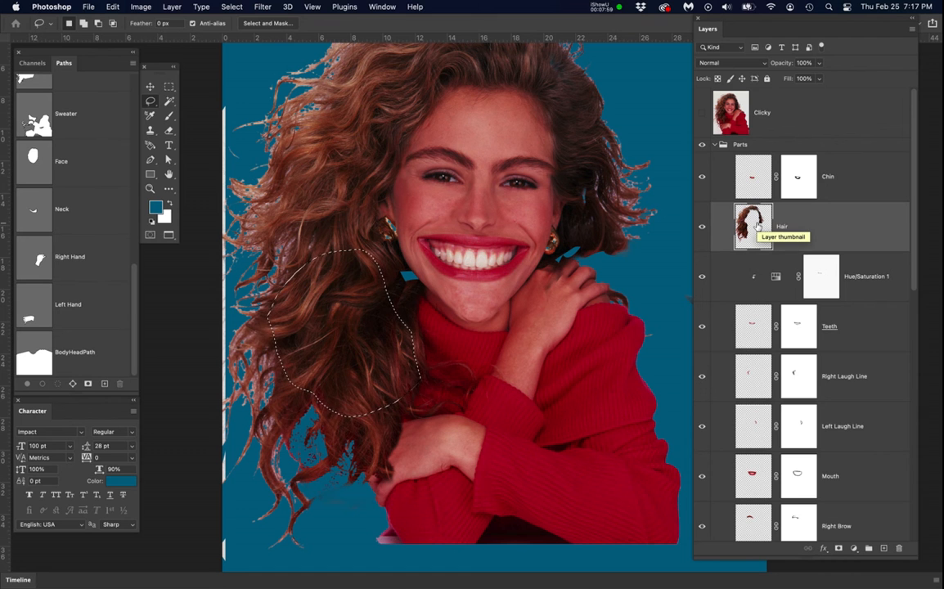
{"action": "key", "text": "super+j"}
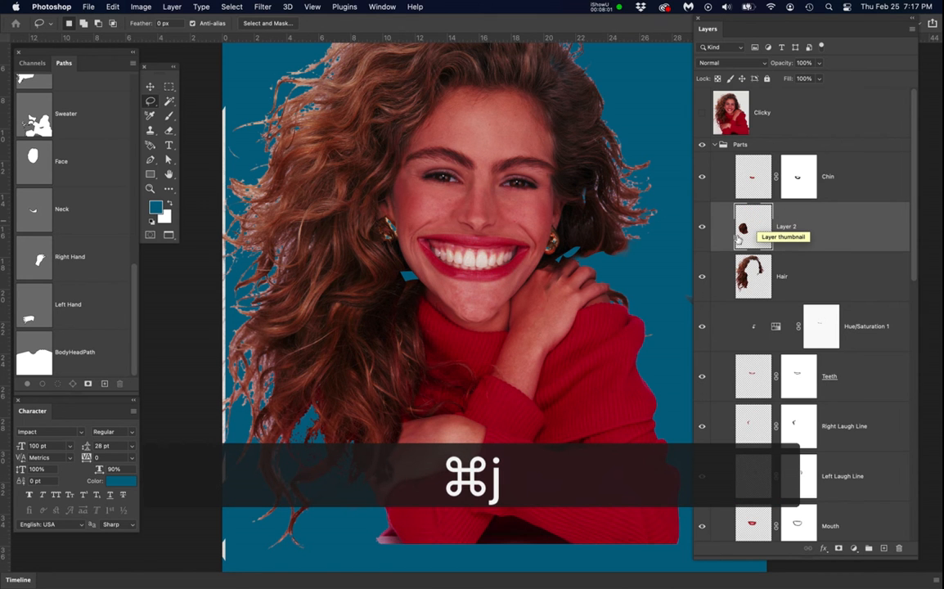
{"action": "left_click", "coordinate": [742, 231]}
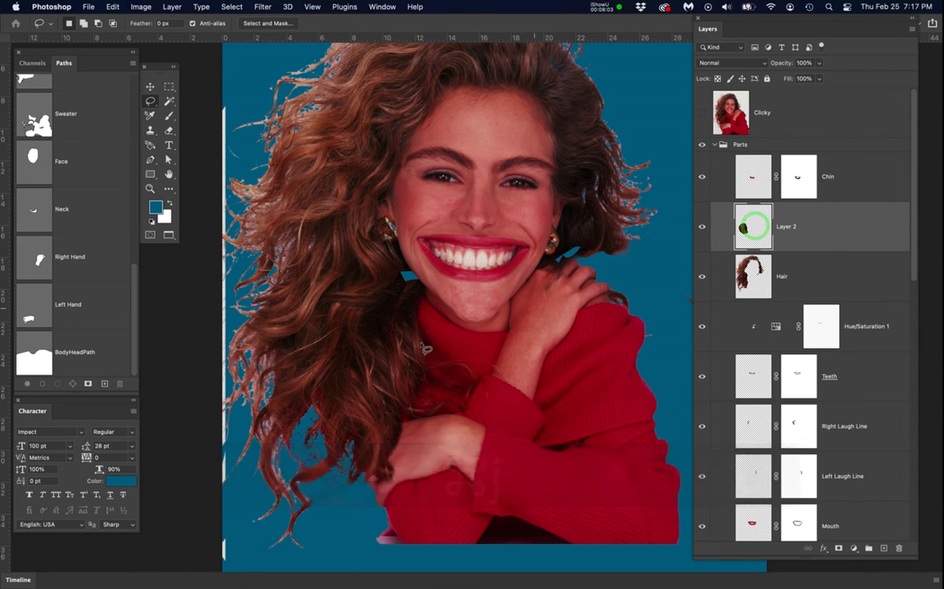
- Move the copied hair patch across to the shoulder below the head's shorter hair and place its layer directly below Body
{"action": "key", "text": "v"}
{"action": "left_click_drag", "start_coordinate": [347, 336], "coordinate": [607, 385]}
{"action": "scroll", "coordinate": [572, 374], "scroll_direction": "down", "scroll_amount": 3}
{"action": "scroll", "coordinate": [572, 374], "scroll_direction": "down", "scroll_amount": 2}
{"action": "scroll", "coordinate": [839, 211], "scroll_direction": "down", "scroll_amount": 2}
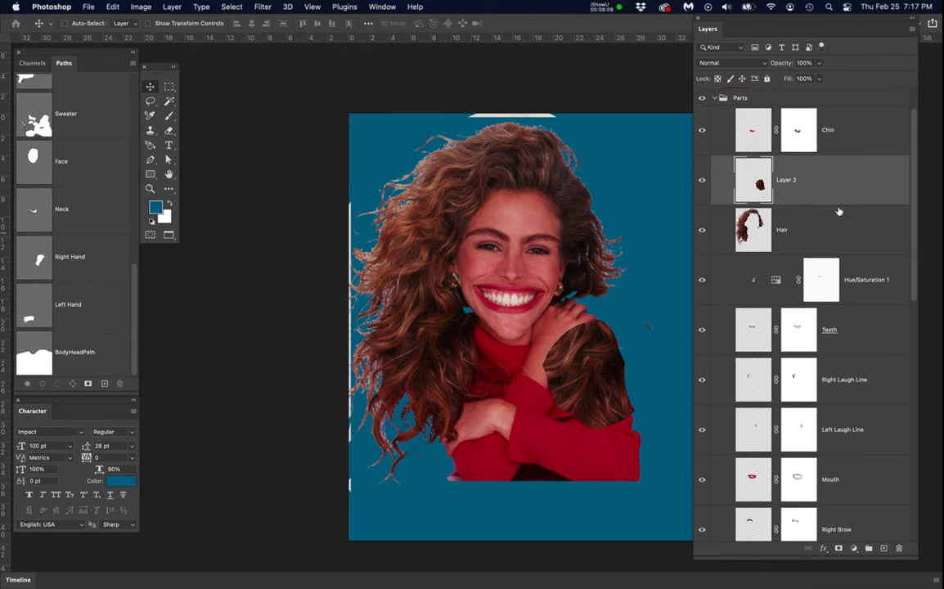
{"action": "left_click_drag", "start_coordinate": [840, 307], "coordinate": [829, 501]}
{"action": "scroll", "coordinate": [848, 447], "scroll_direction": "down", "scroll_amount": 3}
{"action": "left_click_drag", "start_coordinate": [873, 179], "coordinate": [792, 529]}
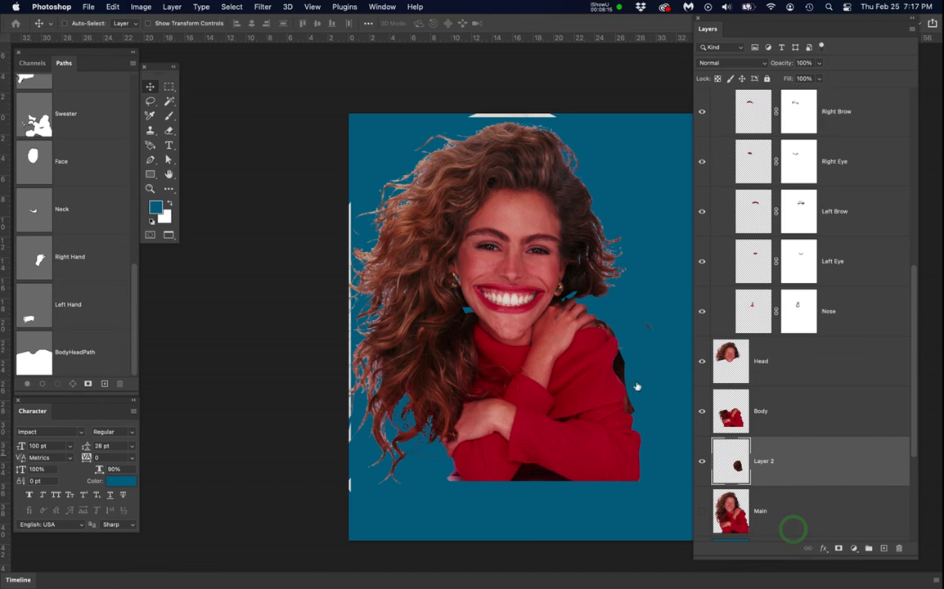
{"action": "left_click_drag", "start_coordinate": [614, 352], "coordinate": [607, 326]}
- Mask the copied hair layer and paint away its hard outer edge above the shoulder with a soft 125 px black brush
{"action": "scroll", "coordinate": [624, 295], "scroll_direction": "up", "scroll_amount": 5}
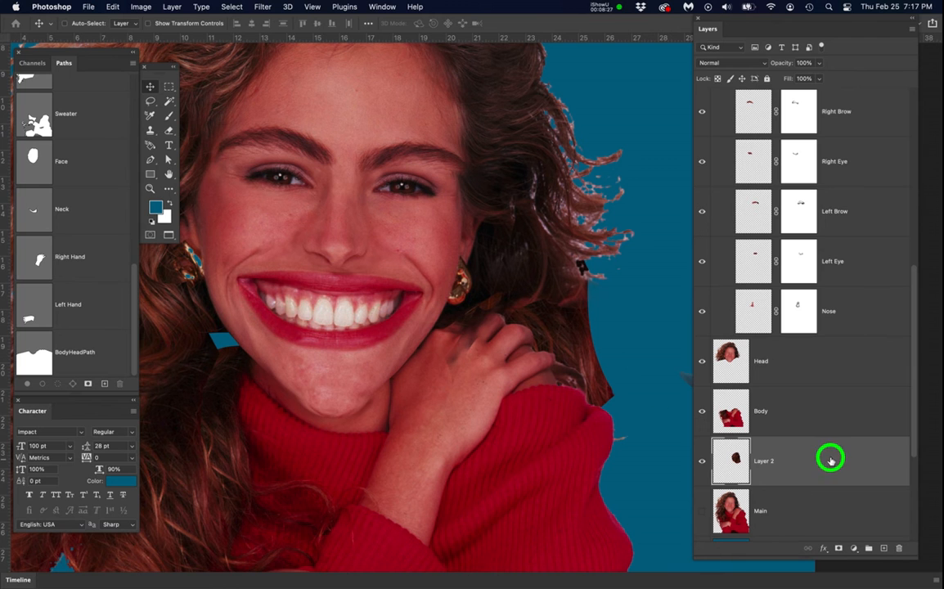
{"action": "left_click", "coordinate": [838, 550]}
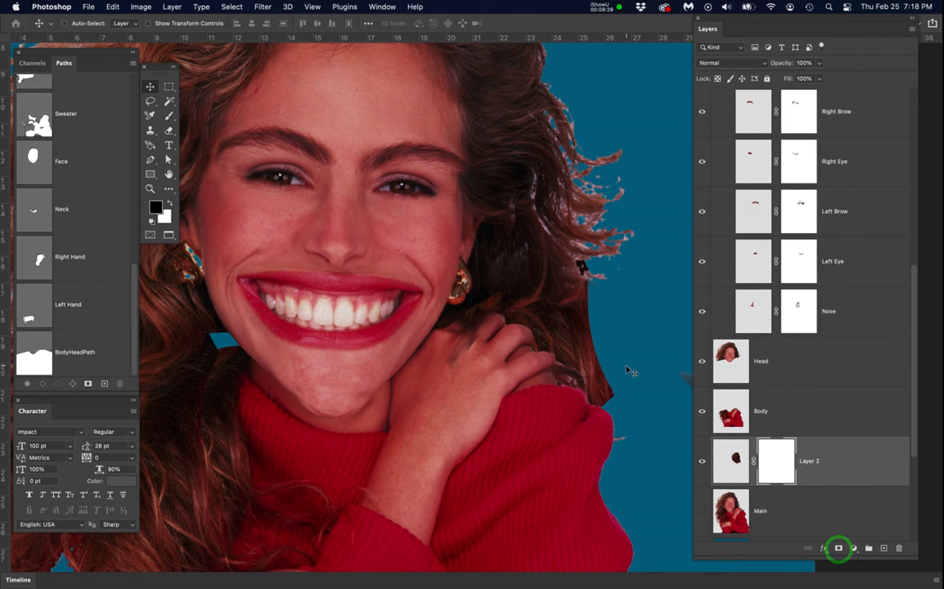
{"action": "key", "text": "b"}
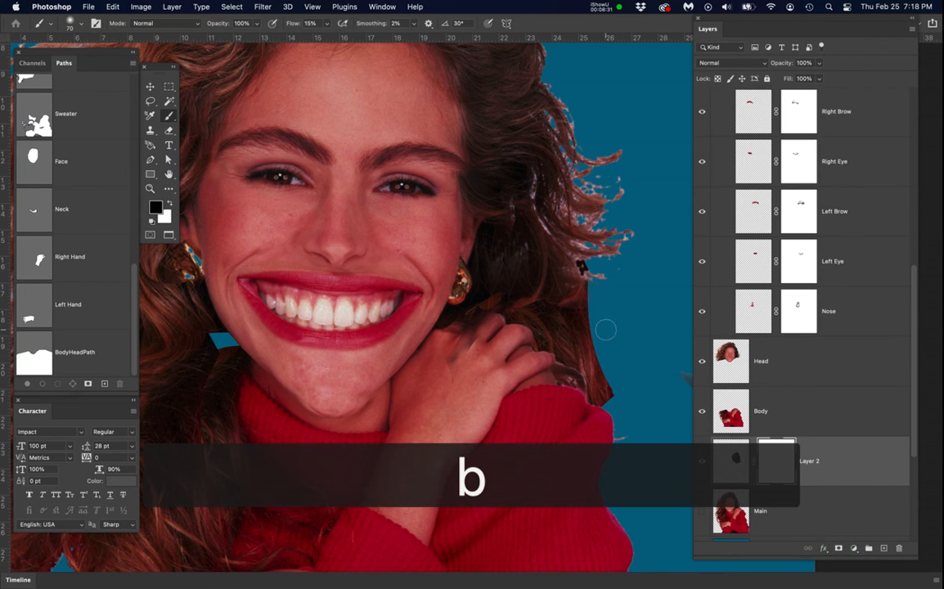
{"action": "key", "text": "bracketright"}
{"action": "key", "text": "bracketright"}
{"action": "key", "text": "bracketright"}
{"action": "key", "text": "bracketright"}
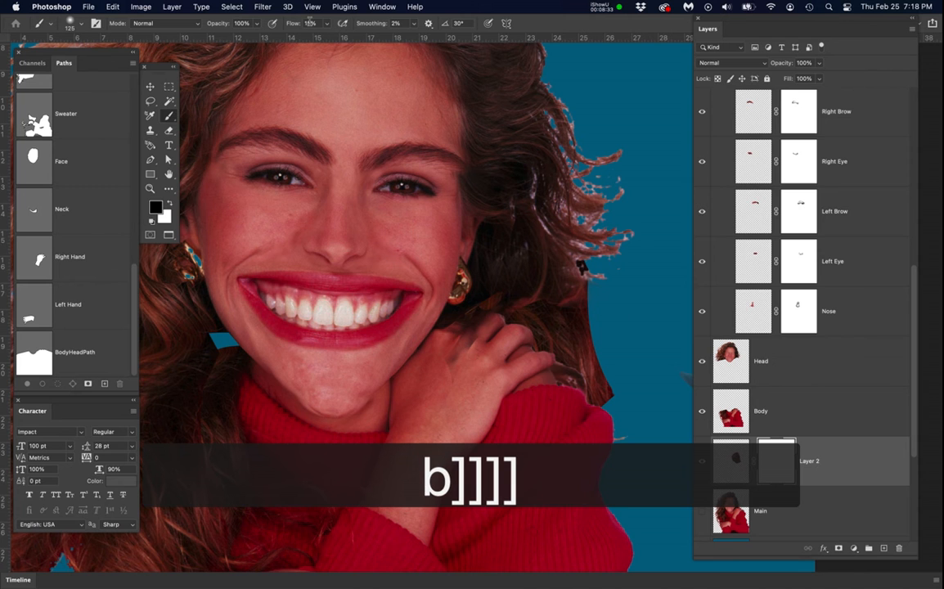
{"action": "right_click", "coordinate": [425, 322]}
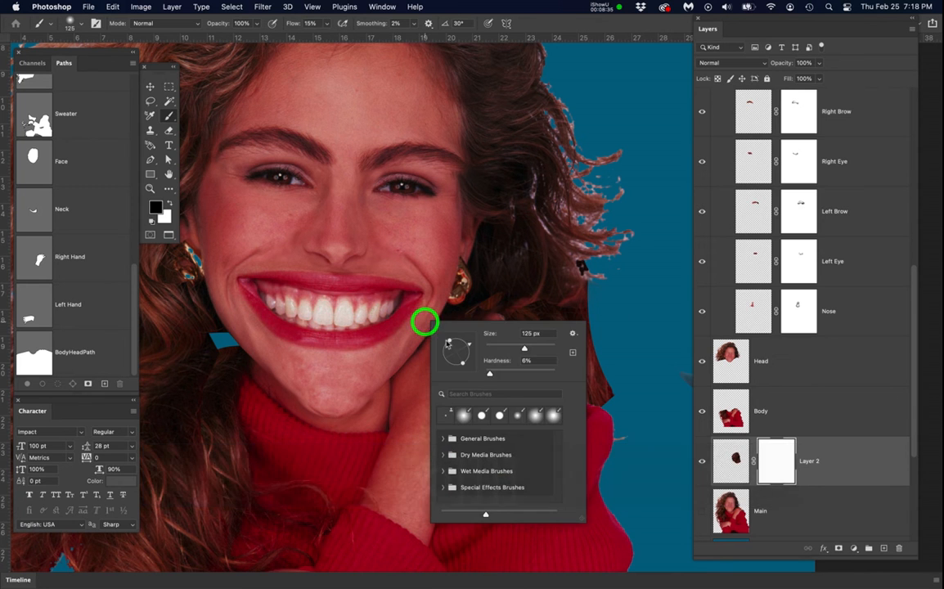
{"action": "key", "text": "Return"}
{"action": "mouse_move", "coordinate": [615, 286]}
{"action": "left_mouse_down"}
{"action": "mouse_move", "coordinate": [607, 313]}
{"action": "mouse_move", "coordinate": [602, 286]}
{"action": "mouse_move", "coordinate": [623, 367]}
{"action": "mouse_move", "coordinate": [617, 436]}
{"action": "mouse_move", "coordinate": [630, 381]}
{"action": "mouse_move", "coordinate": [607, 415]}
{"action": "mouse_move", "coordinate": [632, 376]}
{"action": "mouse_move", "coordinate": [619, 365]}
{"action": "mouse_move", "coordinate": [608, 379]}
{"action": "mouse_move", "coordinate": [612, 347]}
{"action": "mouse_move", "coordinate": [602, 377]}
{"action": "mouse_move", "coordinate": [606, 350]}
{"action": "mouse_move", "coordinate": [618, 392]}
{"action": "mouse_move", "coordinate": [607, 402]}
{"action": "mouse_move", "coordinate": [618, 379]}
{"action": "mouse_move", "coordinate": [609, 323]}
{"action": "mouse_move", "coordinate": [601, 344]}
{"action": "mouse_move", "coordinate": [604, 355]}
{"action": "mouse_move", "coordinate": [608, 255]}
{"action": "mouse_move", "coordinate": [587, 278]}
{"action": "mouse_move", "coordinate": [597, 257]}
{"action": "mouse_move", "coordinate": [603, 288]}
{"action": "mouse_move", "coordinate": [603, 386]}
{"action": "left_mouse_up"}
- Add a mask to the Hair layer and paint out the stray strands along the darker, shorter side of the hair
{"action": "scroll", "coordinate": [380, 414], "scroll_direction": "down", "scroll_amount": 3}
{"action": "left_click_drag", "start_coordinate": [331, 369], "coordinate": [417, 362]}
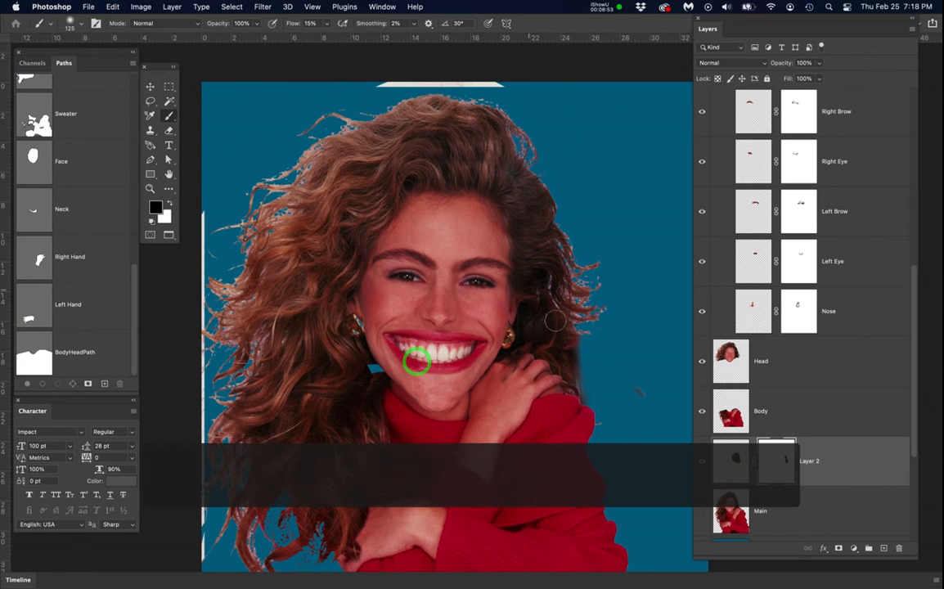
{"action": "scroll", "coordinate": [621, 319], "scroll_direction": "up", "scroll_amount": 3}
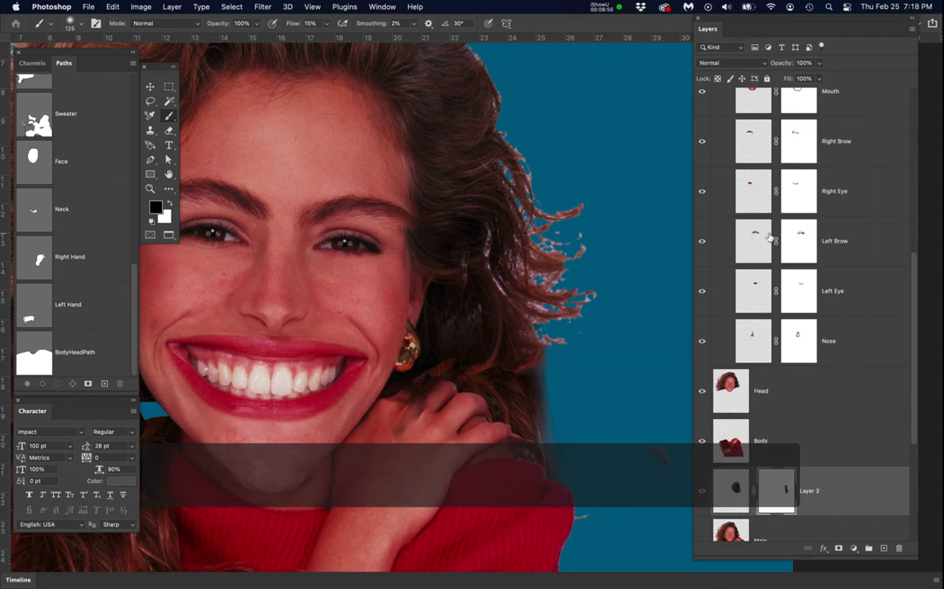
{"action": "scroll", "coordinate": [769, 238], "scroll_direction": "up", "scroll_amount": 8}
{"action": "left_click", "coordinate": [753, 219]}
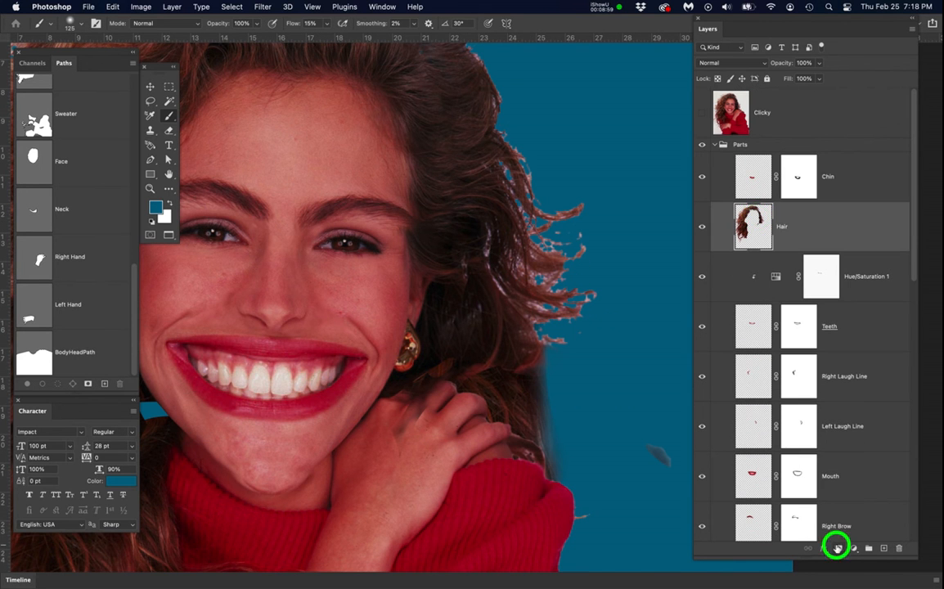
{"action": "left_click", "coordinate": [837, 548]}
{"action": "mouse_move", "coordinate": [577, 343]}
{"action": "left_mouse_down"}
{"action": "mouse_move", "coordinate": [566, 369]}
{"action": "mouse_move", "coordinate": [563, 356]}
{"action": "mouse_move", "coordinate": [592, 314]}
{"action": "mouse_move", "coordinate": [581, 291]}
{"action": "mouse_move", "coordinate": [552, 295]}
{"action": "mouse_move", "coordinate": [575, 249]}
{"action": "mouse_move", "coordinate": [578, 209]}
{"action": "mouse_move", "coordinate": [564, 219]}
{"action": "mouse_move", "coordinate": [559, 259]}
{"action": "left_mouse_up"}
{"action": "left_click_drag", "start_coordinate": [554, 296], "coordinate": [542, 308]}
{"action": "key", "text": "space"}
{"action": "left_click_drag", "start_coordinate": [543, 214], "coordinate": [533, 348]}
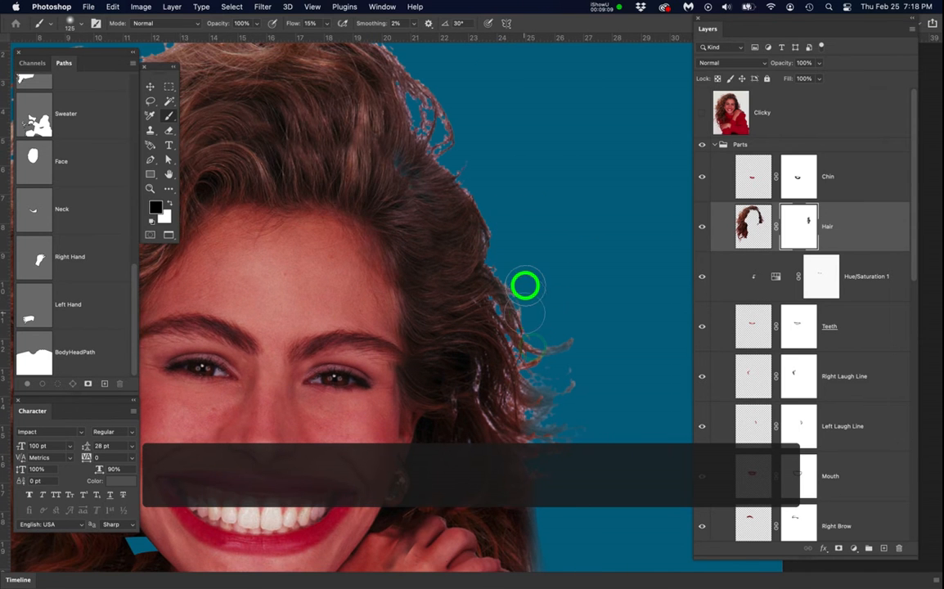
- Reduce the brush size to 70 px and set its flow to 20%
{"action": "key", "text": "bracketleft"}
{"action": "key", "text": "bracketleft"}
{"action": "key", "text": "bracketleft"}
{"action": "key", "text": "bracketleft"}
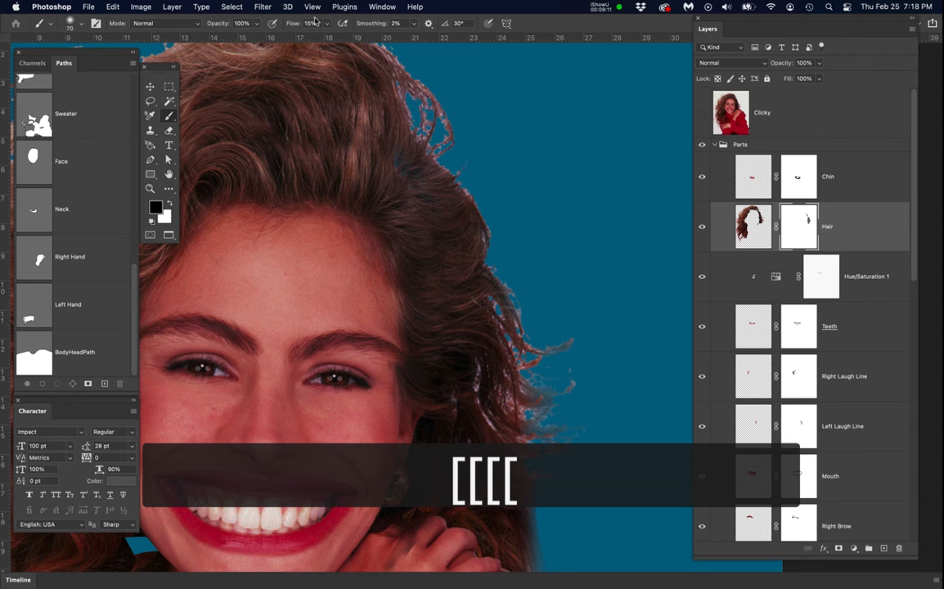
{"action": "type", "text": "20"}
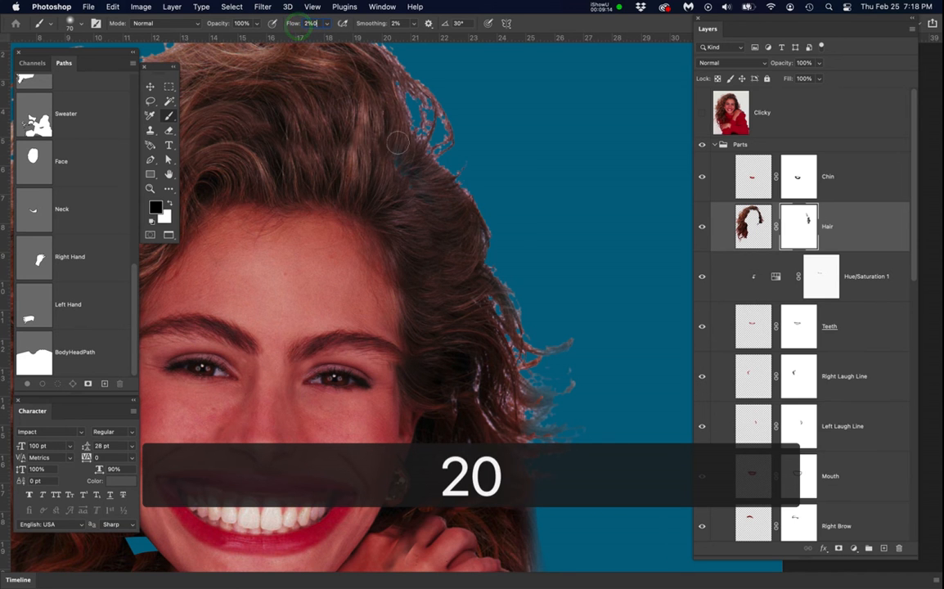
{"action": "key", "text": "Return"}
{"action": "left_click", "coordinate": [487, 235]}
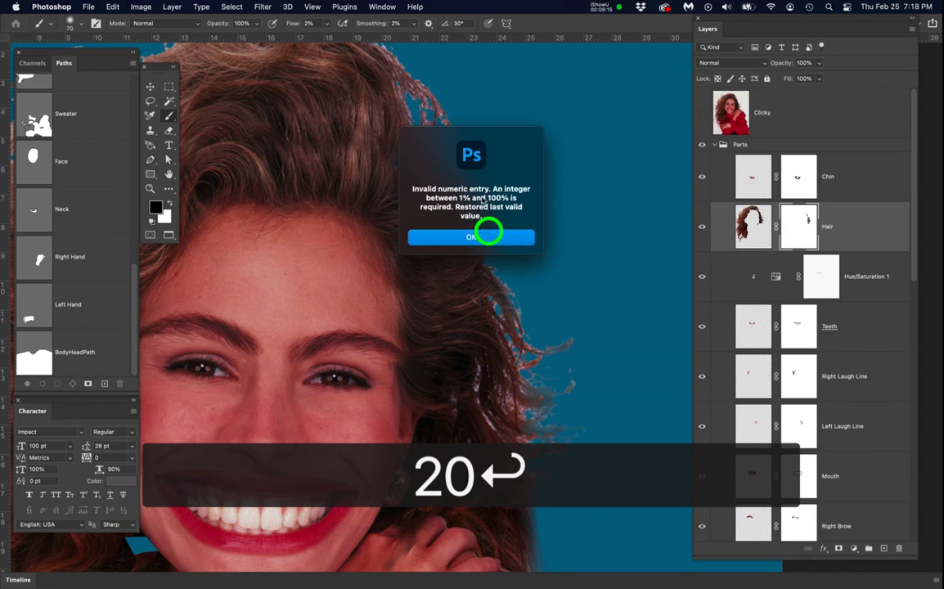
{"action": "left_click", "coordinate": [309, 23]}
{"action": "type", "text": "20"}
{"action": "key", "text": "Return"}
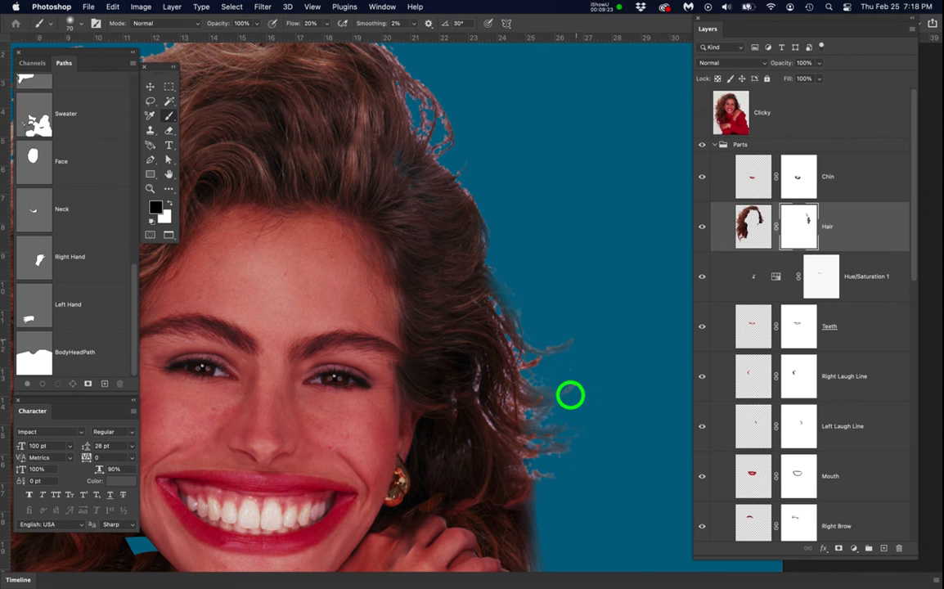
- Soften the stray hairs on the Hair mask from the darker side up and over the crown
{"action": "mouse_move", "coordinate": [572, 382]}
{"action": "left_mouse_down"}
{"action": "mouse_move", "coordinate": [528, 285]}
{"action": "mouse_move", "coordinate": [500, 199]}
{"action": "left_mouse_up"}
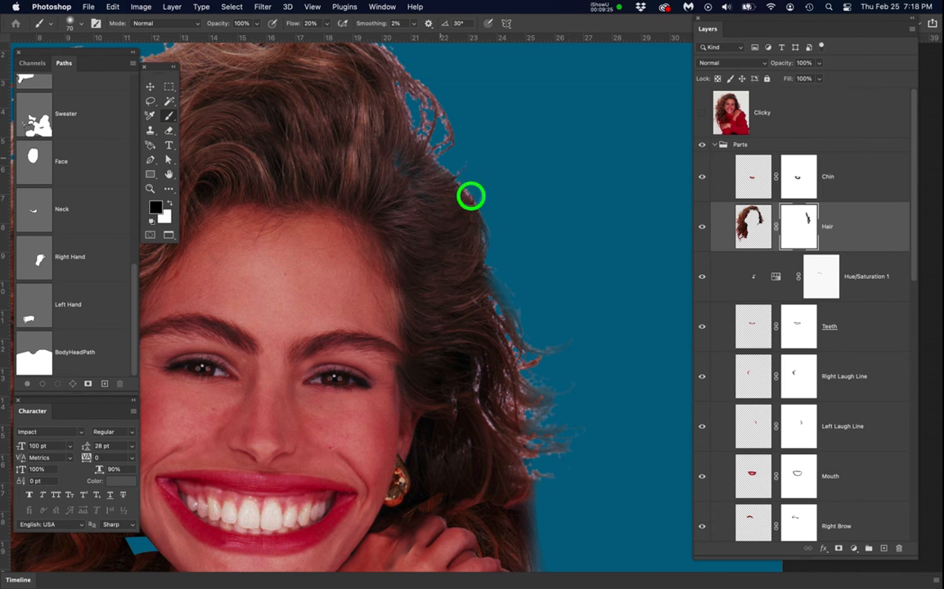
{"action": "key", "text": "space"}
{"action": "left_click_drag", "start_coordinate": [535, 295], "coordinate": [538, 273]}
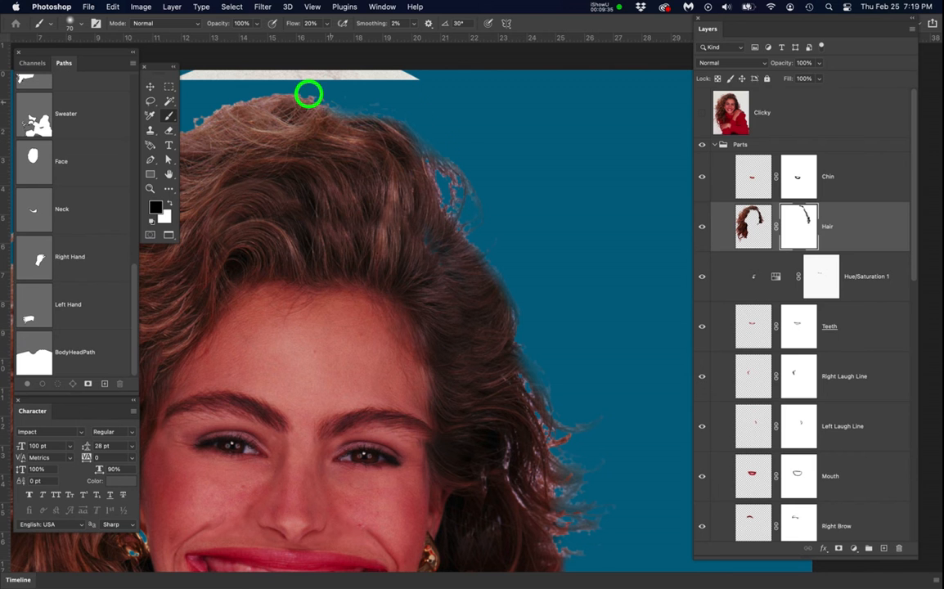
{"action": "scroll", "coordinate": [458, 211], "scroll_direction": "left", "scroll_amount": 5}
{"action": "scroll", "coordinate": [458, 211], "scroll_direction": "up", "scroll_amount": 1}
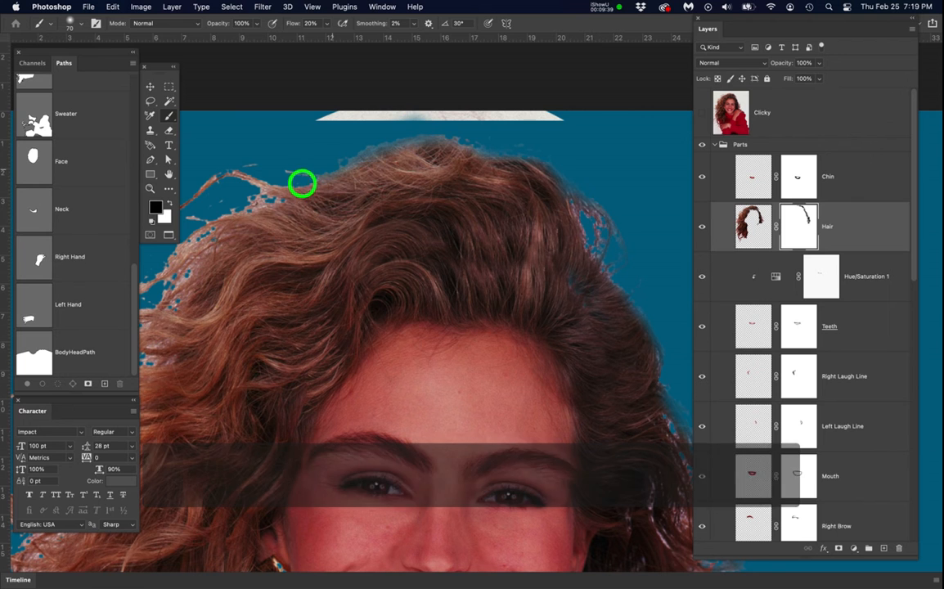
{"action": "key", "text": "space"}
{"action": "left_click_drag", "start_coordinate": [286, 221], "coordinate": [463, 203]}
- Enlarge the brush to 175 px and fade the flyaway strands along the upper edge of the longer hair on the mask
{"action": "scroll", "coordinate": [379, 239], "scroll_direction": "down", "scroll_amount": 2}
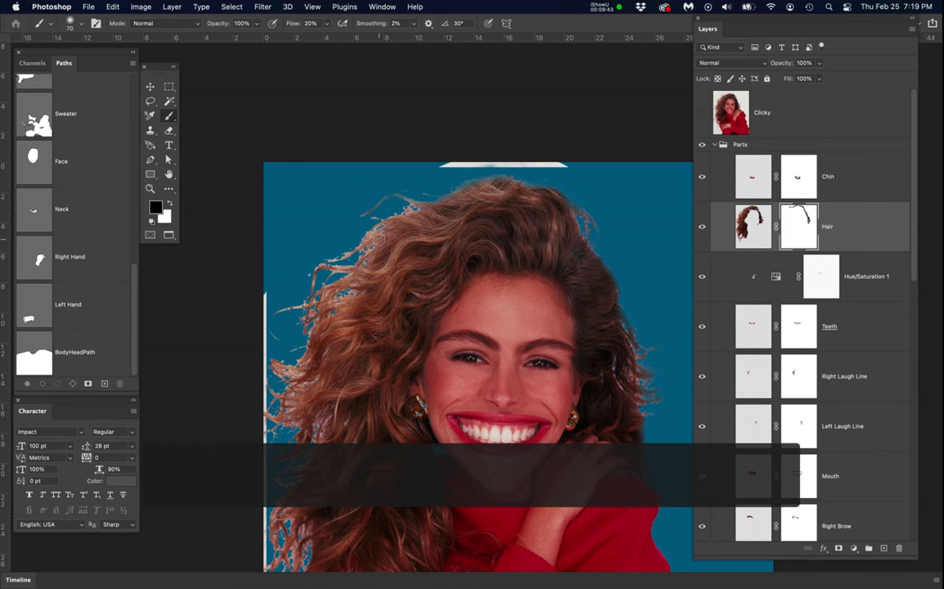
{"action": "key", "text": "bracketright"}
{"action": "key", "text": "bracketright"}
{"action": "key", "text": "bracketright"}
{"action": "key", "text": "bracketright"}
{"action": "key", "text": "bracketright"}
{"action": "key", "text": "bracketright"}
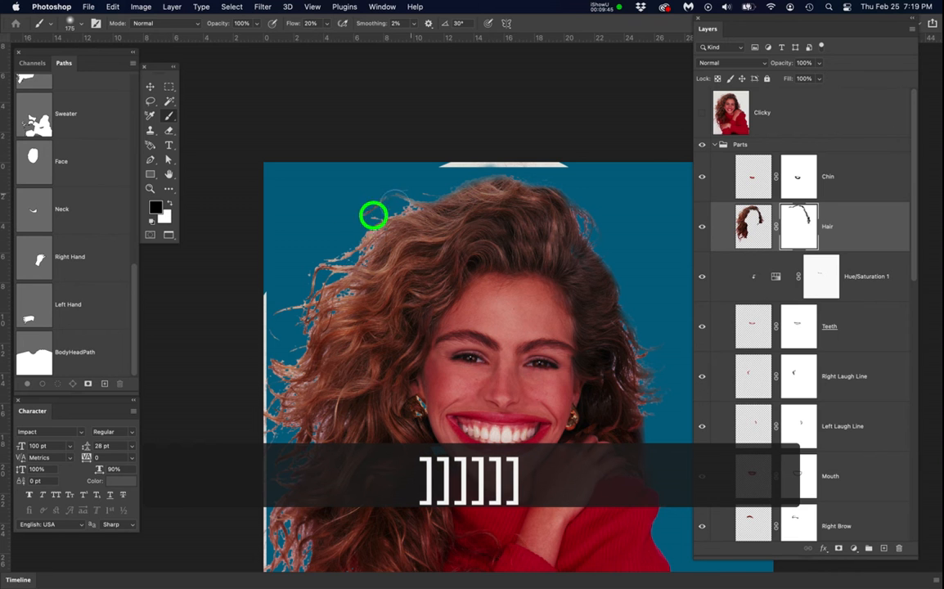
{"action": "mouse_move", "coordinate": [288, 308]}
{"action": "left_mouse_down"}
{"action": "mouse_move", "coordinate": [270, 326]}
{"action": "mouse_move", "coordinate": [278, 327]}
{"action": "left_mouse_up"}
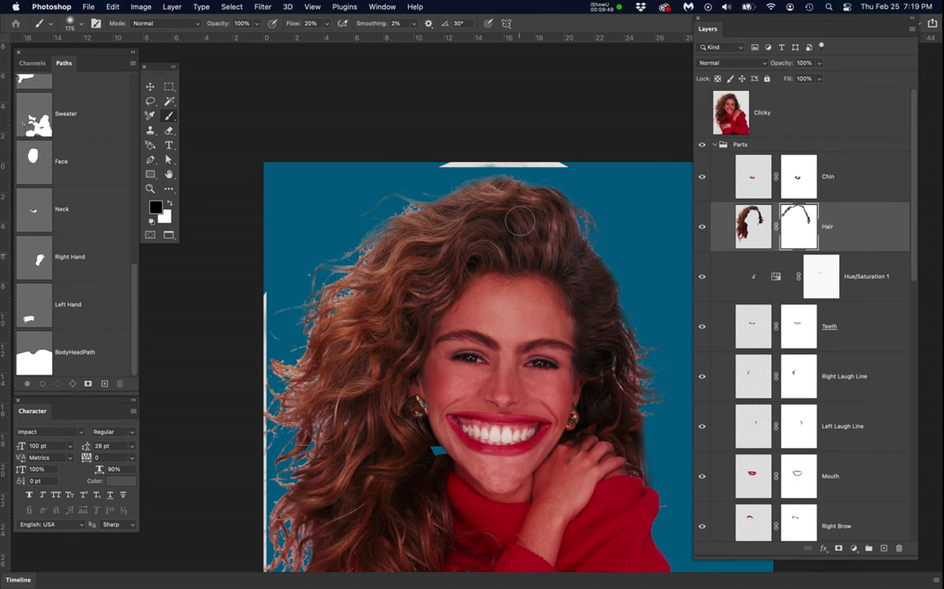
- Lasso an area around the earring, jaw and neck that encloses the blue gaps beside the longer hair
{"action": "scroll", "coordinate": [489, 348], "scroll_direction": "down", "scroll_amount": 2}
{"action": "key", "text": "space"}
{"action": "left_click_drag", "start_coordinate": [506, 425], "coordinate": [485, 301]}
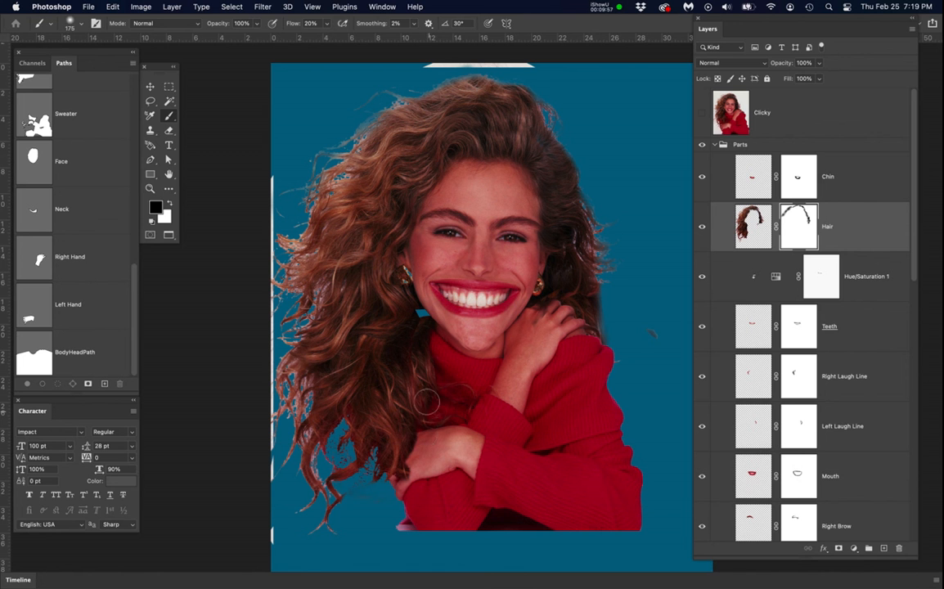
{"action": "key", "text": "l"}
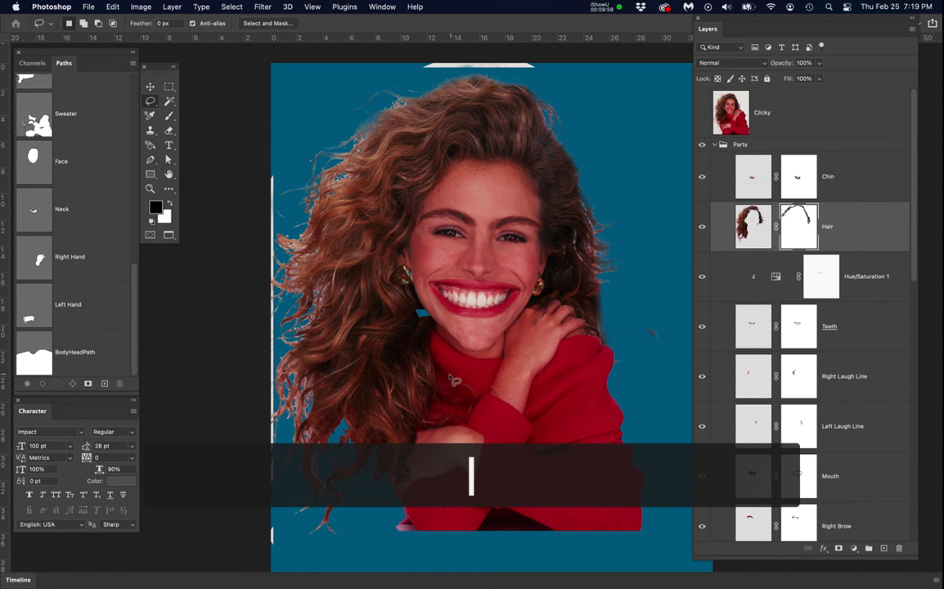
{"action": "scroll", "coordinate": [452, 378], "scroll_direction": "up", "scroll_amount": 2}
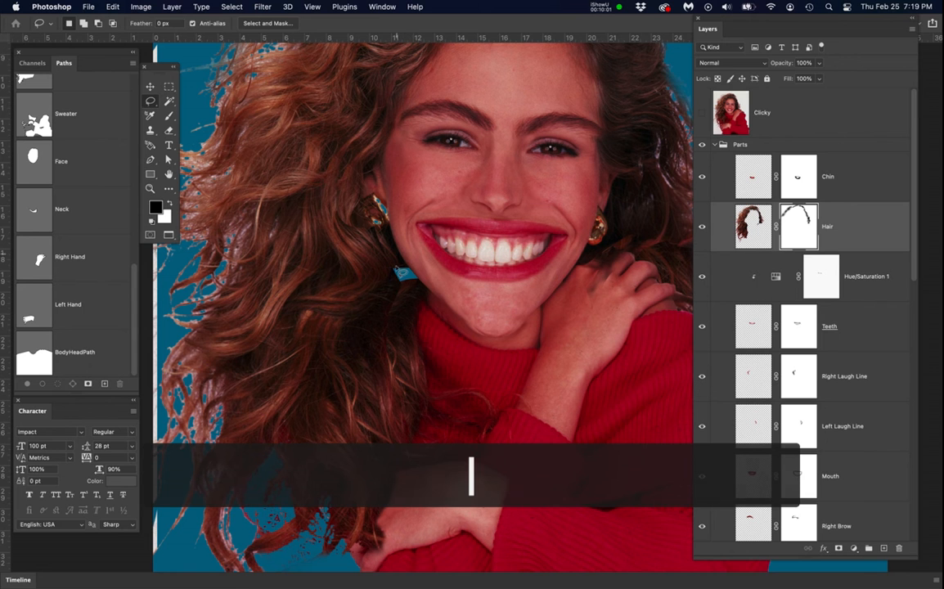
{"action": "mouse_move", "coordinate": [339, 177]}
{"action": "left_mouse_down"}
{"action": "mouse_move", "coordinate": [450, 176]}
{"action": "mouse_move", "coordinate": [472, 259]}
{"action": "mouse_move", "coordinate": [449, 332]}
{"action": "mouse_move", "coordinate": [343, 349]}
{"action": "mouse_move", "coordinate": [324, 327]}
{"action": "mouse_move", "coordinate": [340, 202]}
{"action": "mouse_move", "coordinate": [352, 172]}
{"action": "left_mouse_up"}
- Create a new layer between Body and the copied hair layer and name it Black
{"action": "scroll", "coordinate": [777, 413], "scroll_direction": "down", "scroll_amount": 10}
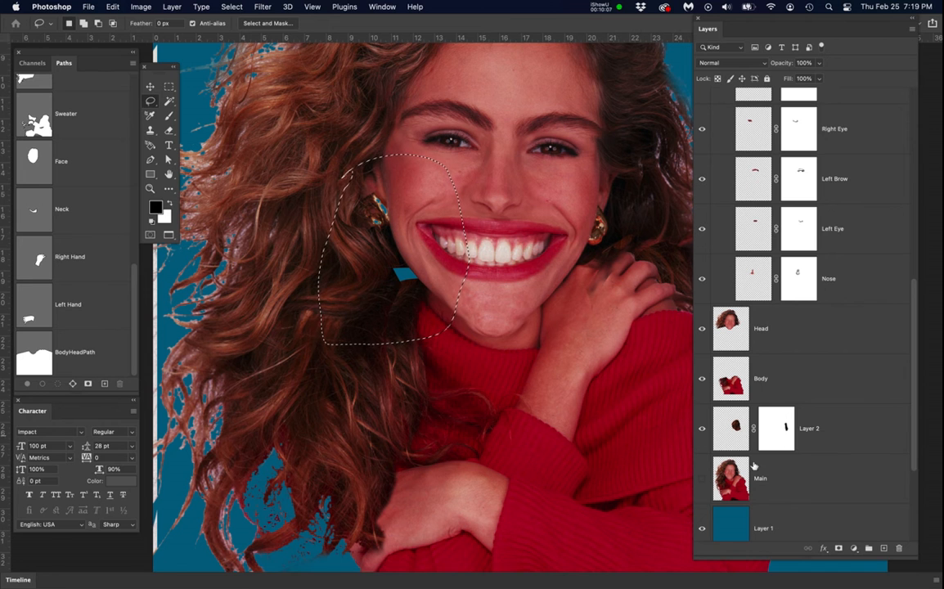
{"action": "scroll", "coordinate": [841, 481], "scroll_direction": "down", "scroll_amount": 2}
{"action": "left_click", "coordinate": [853, 379]}
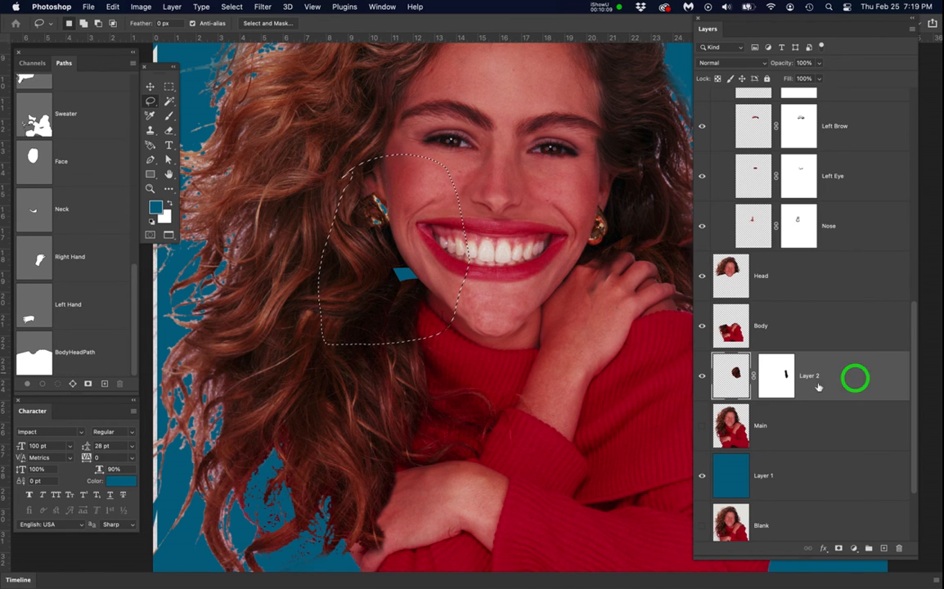
{"action": "left_click", "coordinate": [883, 548]}
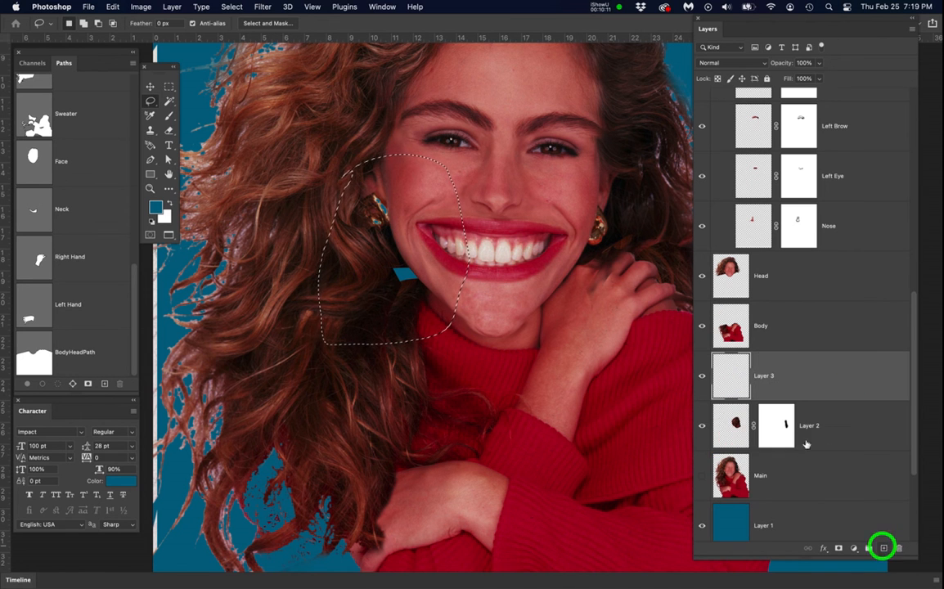
{"action": "left_click", "coordinate": [760, 376]}
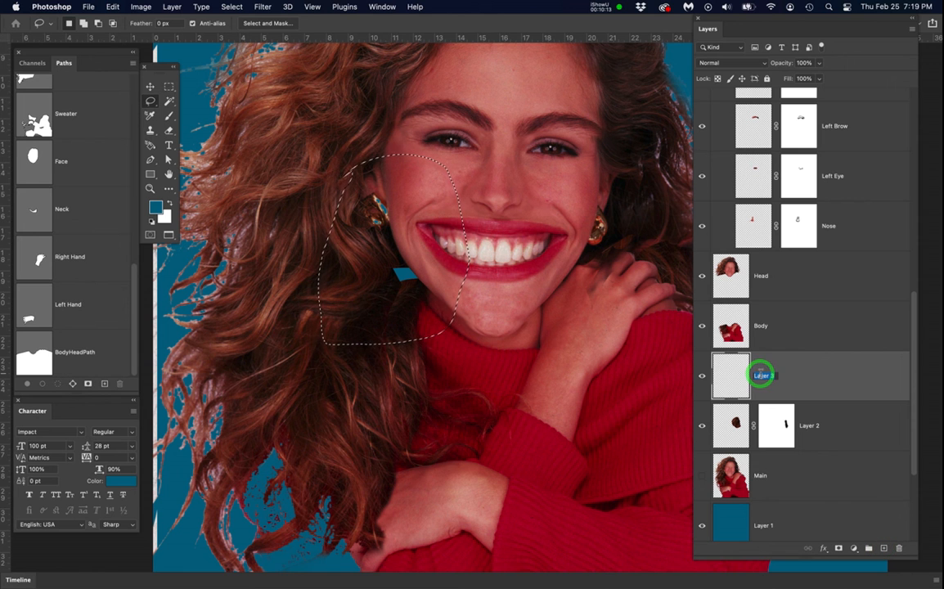
{"action": "type", "text": "Black"}
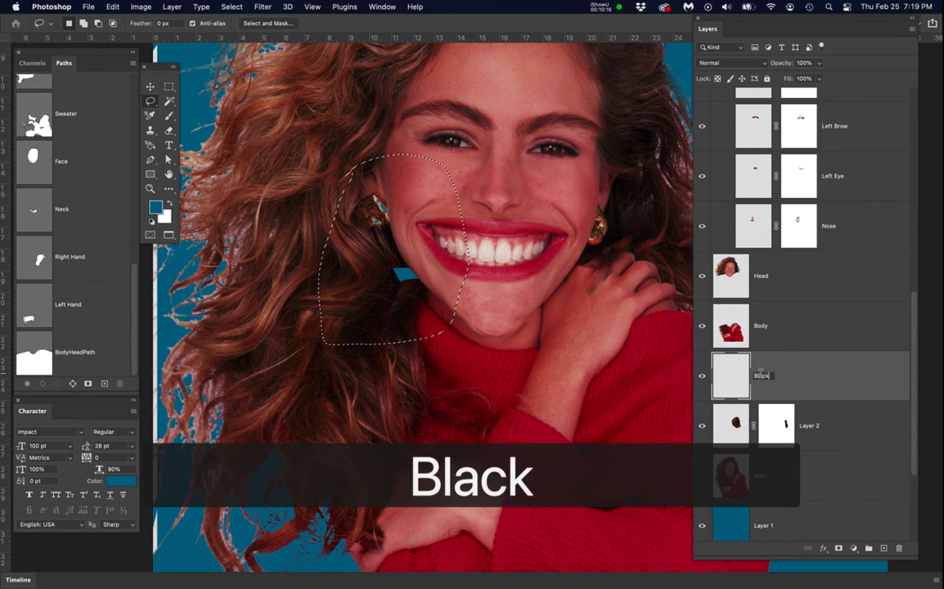
{"action": "key", "text": "Return"}
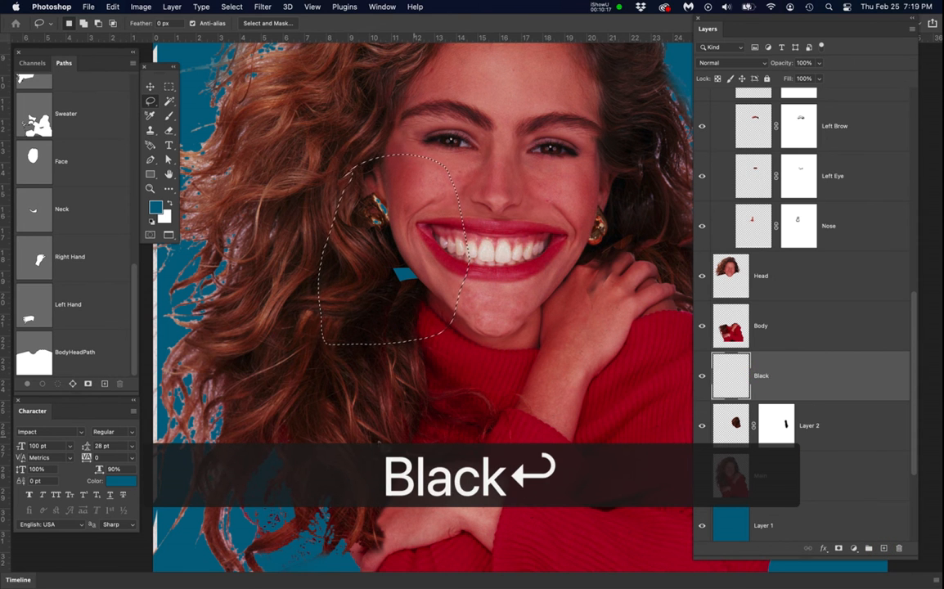
- Set the foreground colour to near-black 000304, fill the lassoed area on the Black layer with it, and deselect
{"action": "left_click", "coordinate": [156, 208]}
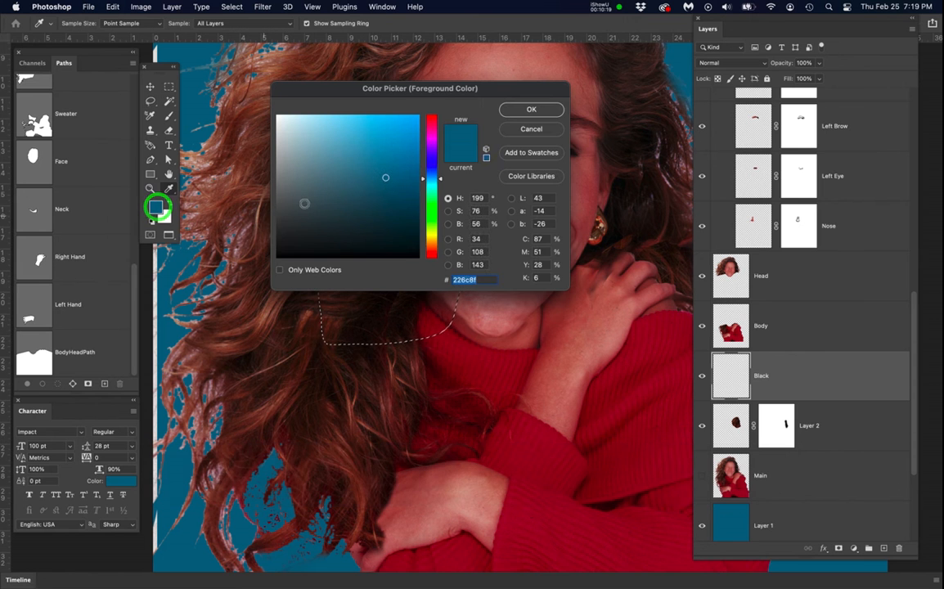
{"action": "left_click_drag", "start_coordinate": [397, 227], "coordinate": [416, 251]}
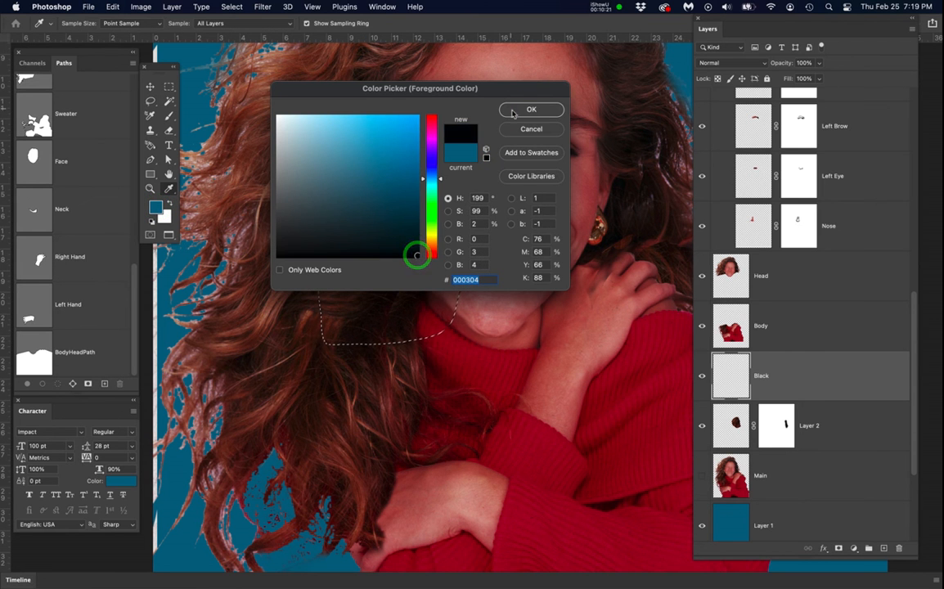
{"action": "left_click", "coordinate": [511, 112]}
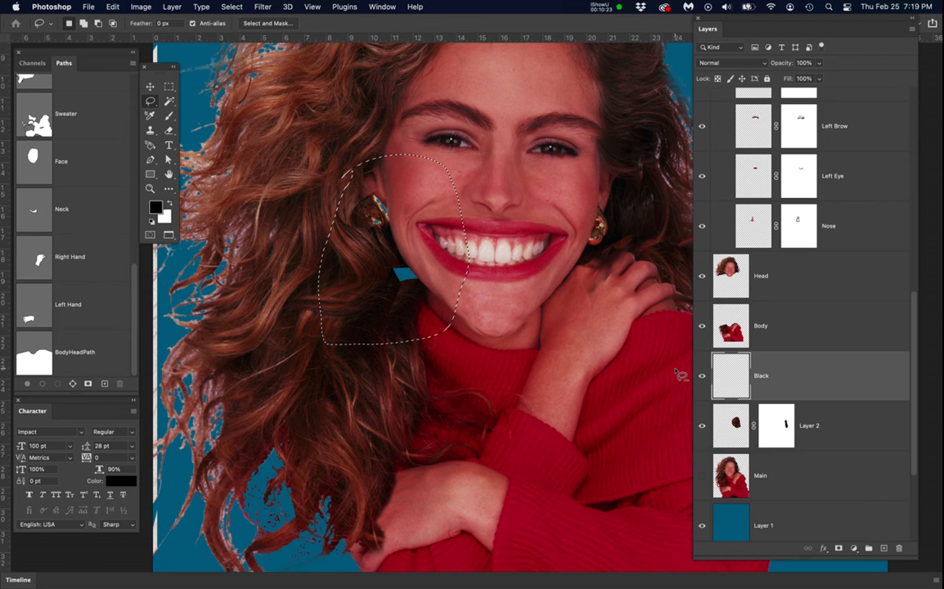
{"action": "key", "text": "alt+BackSpace"}
{"action": "key", "text": "super+d"}
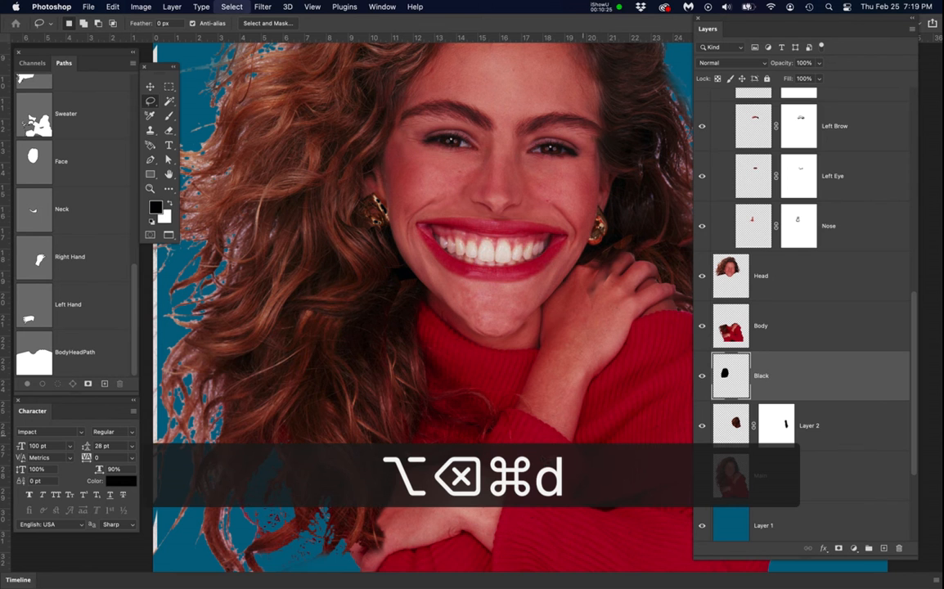
- On the Body layer, lasso a curve around the pale leftover fringe beside the lower sleeve beneath the wrist and delete it
{"action": "scroll", "coordinate": [528, 402], "scroll_direction": "down", "scroll_amount": 2}
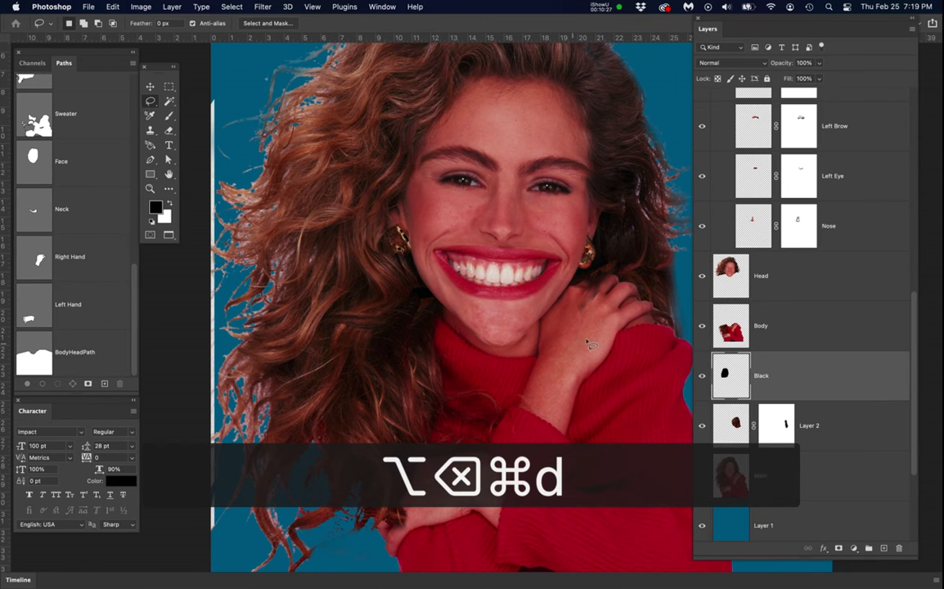
{"action": "left_click_drag", "start_coordinate": [653, 331], "coordinate": [622, 321]}
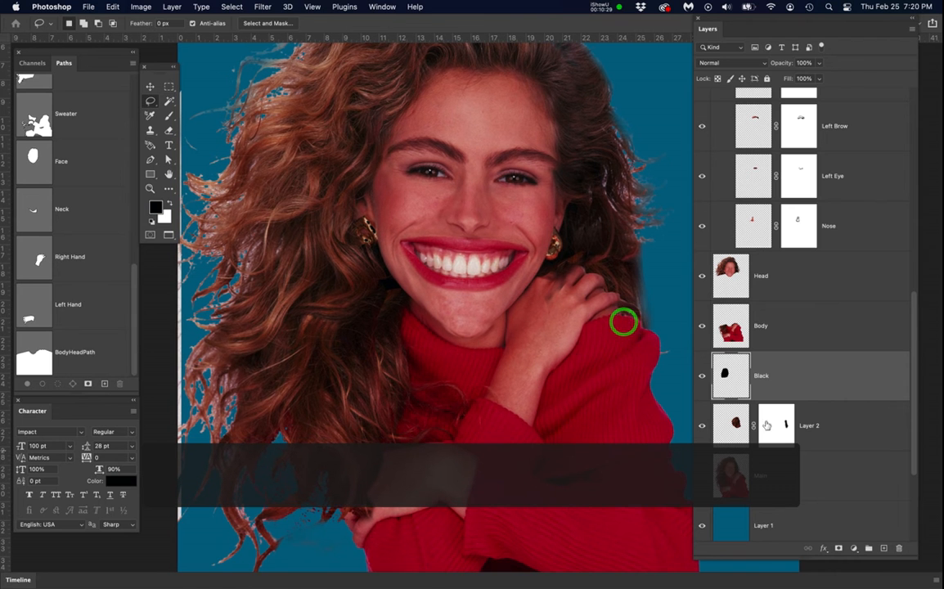
{"action": "left_click", "coordinate": [727, 324]}
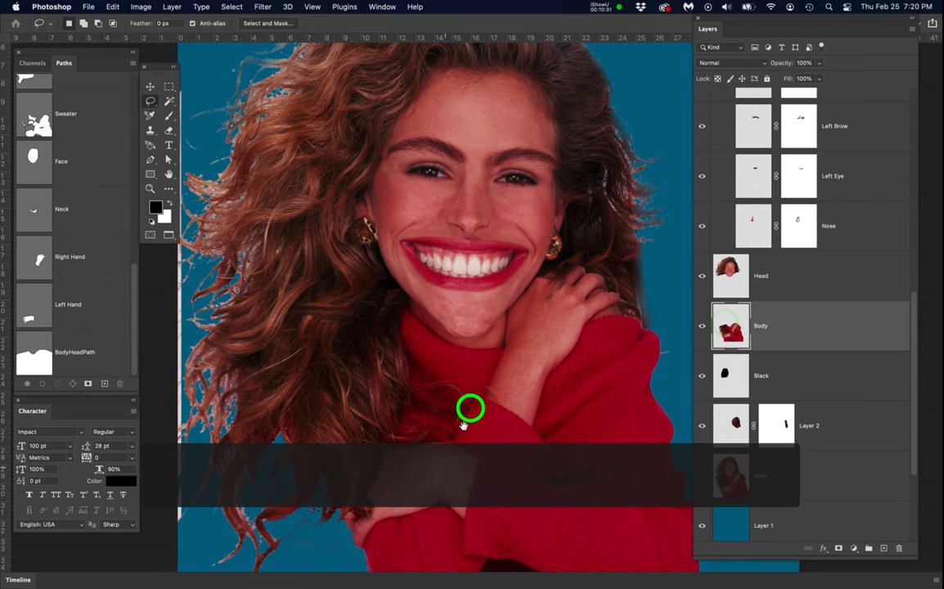
{"action": "left_click_drag", "start_coordinate": [443, 472], "coordinate": [468, 339]}
{"action": "scroll", "coordinate": [418, 482], "scroll_direction": "up", "scroll_amount": 3}
{"action": "scroll", "coordinate": [383, 404], "scroll_direction": "up", "scroll_amount": 2}
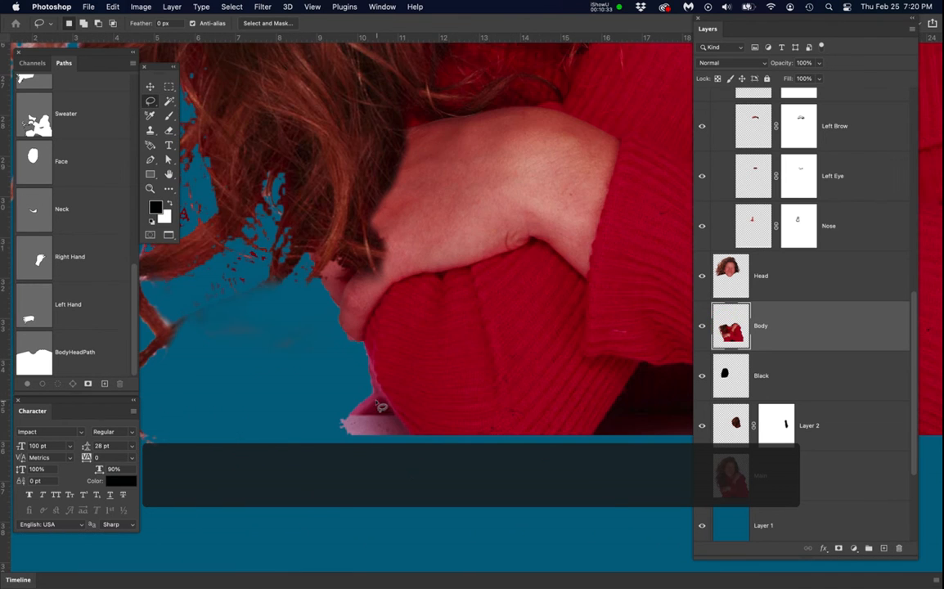
{"action": "left_click", "coordinate": [828, 322]}
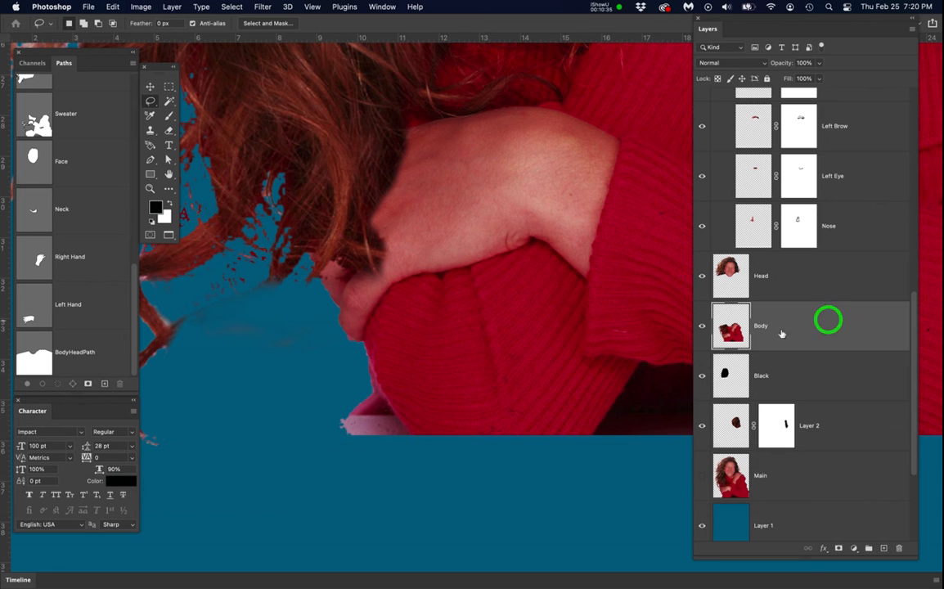
{"action": "mouse_move", "coordinate": [365, 347]}
{"action": "left_mouse_down"}
{"action": "mouse_move", "coordinate": [398, 422]}
{"action": "mouse_move", "coordinate": [449, 436]}
{"action": "mouse_move", "coordinate": [442, 447]}
{"action": "mouse_move", "coordinate": [342, 463]}
{"action": "mouse_move", "coordinate": [324, 427]}
{"action": "mouse_move", "coordinate": [368, 355]}
{"action": "left_mouse_up"}
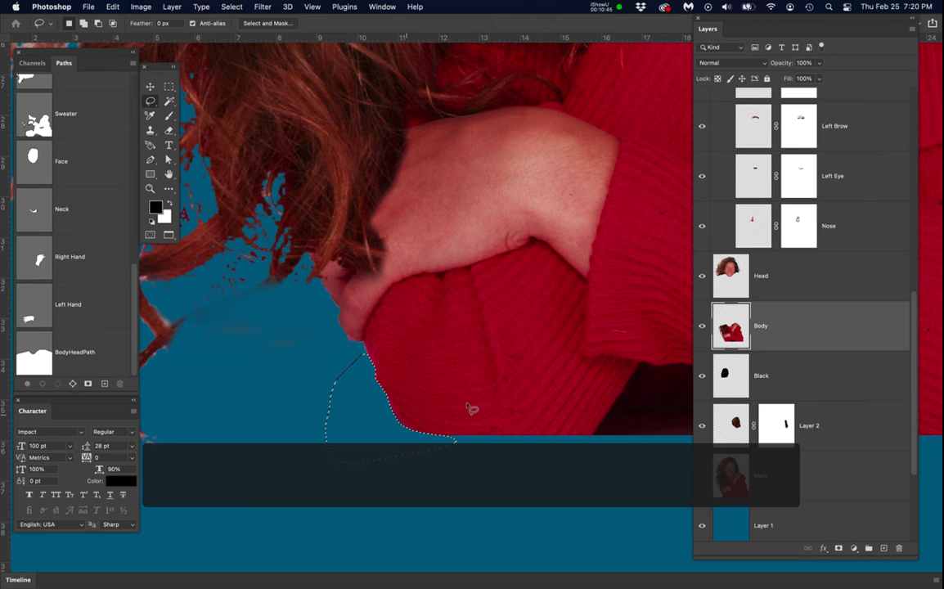
- Round off the sharp lower corner of the sweater at the elbow by lassoing and deleting it, and deselect
{"action": "left_click_drag", "start_coordinate": [506, 398], "coordinate": [270, 413]}
{"action": "left_click_drag", "start_coordinate": [646, 383], "coordinate": [412, 403]}
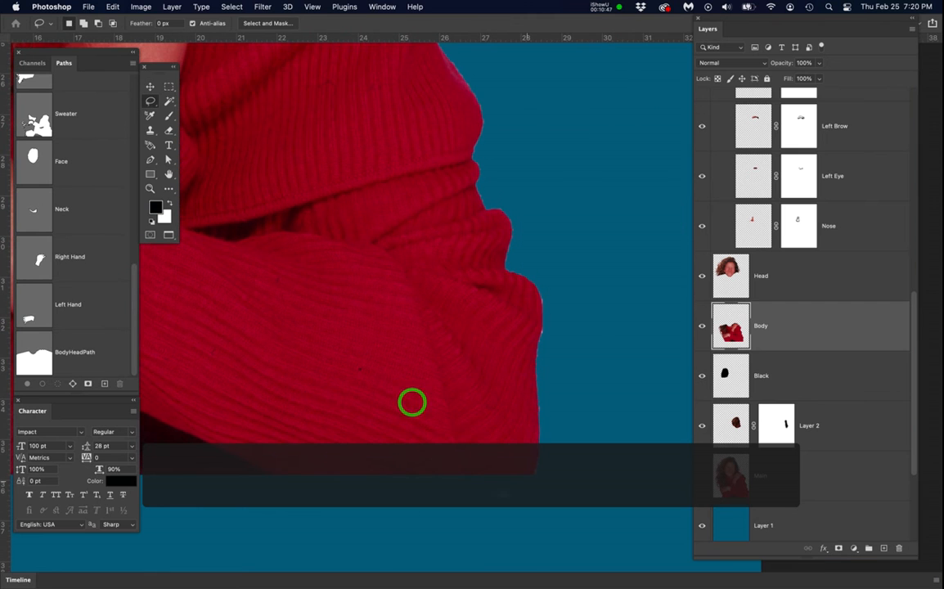
{"action": "mouse_move", "coordinate": [480, 478]}
{"action": "left_mouse_down"}
{"action": "mouse_move", "coordinate": [528, 463]}
{"action": "mouse_move", "coordinate": [546, 432]}
{"action": "mouse_move", "coordinate": [552, 485]}
{"action": "mouse_move", "coordinate": [518, 501]}
{"action": "mouse_move", "coordinate": [490, 478]}
{"action": "left_mouse_up"}
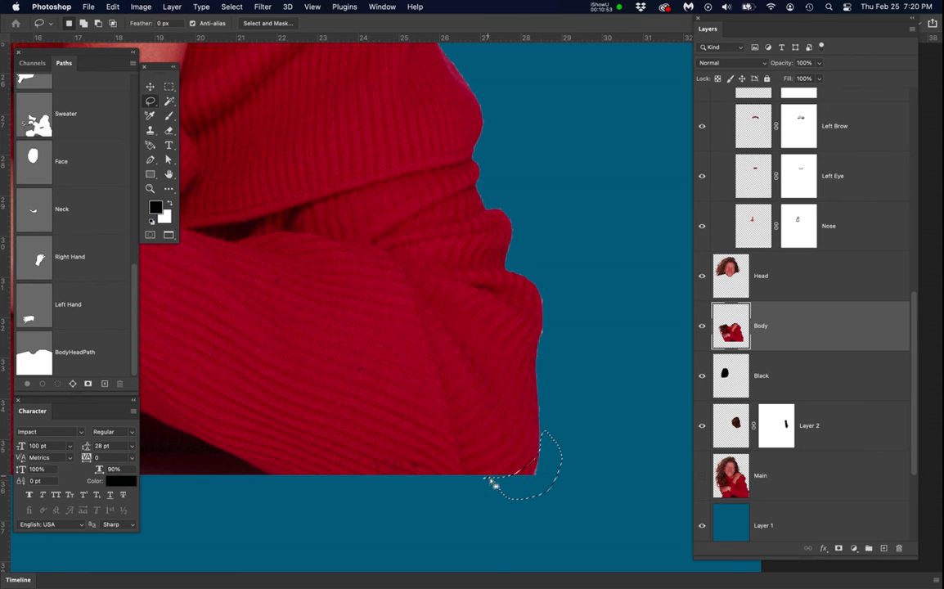
{"action": "key", "text": "cmd+d"}
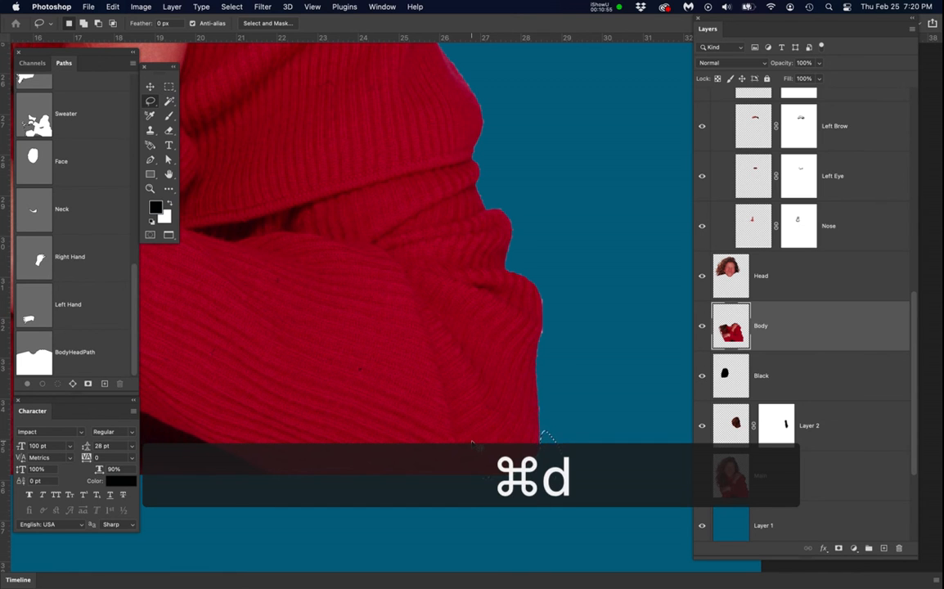
- On the Hair layer, lasso the stray wisps floating beside the raised shoulder, delete them and deselect
{"action": "scroll", "coordinate": [471, 443], "scroll_direction": "down", "scroll_amount": 3}
{"action": "left_click_drag", "start_coordinate": [581, 214], "coordinate": [613, 424]}
{"action": "scroll", "coordinate": [774, 270], "scroll_direction": "up", "scroll_amount": 10}
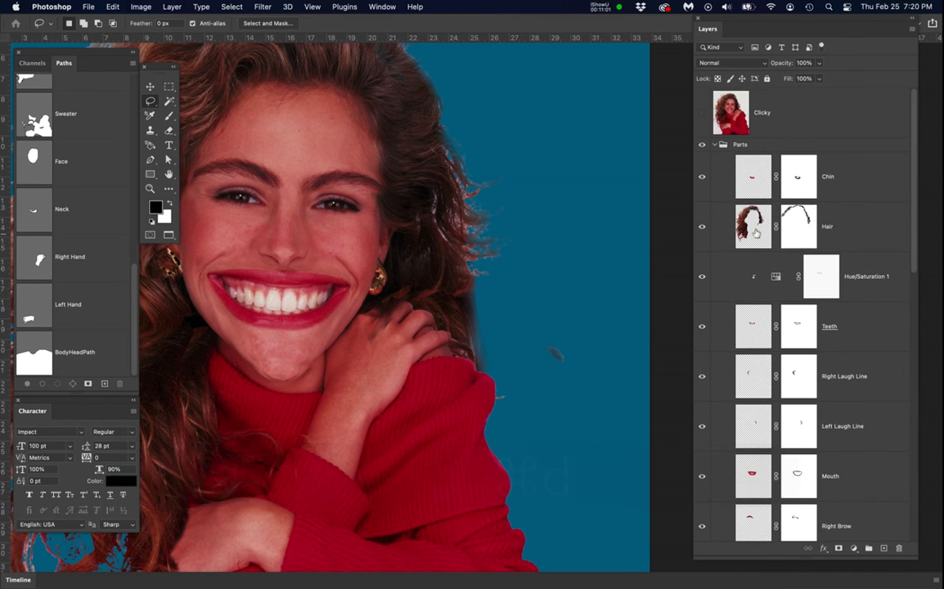
{"action": "left_click", "coordinate": [753, 227]}
{"action": "mouse_move", "coordinate": [552, 386]}
{"action": "left_mouse_down"}
{"action": "mouse_move", "coordinate": [538, 359]}
{"action": "mouse_move", "coordinate": [530, 330]}
{"action": "mouse_move", "coordinate": [547, 321]}
{"action": "mouse_move", "coordinate": [549, 400]}
{"action": "left_mouse_up"}
{"action": "key", "text": "Delete"}
{"action": "key", "text": "super+d"}
- Collapse the Parts group and stamp everything from Parts down through Layer 2 into one merged copy
{"action": "scroll", "coordinate": [441, 435], "scroll_direction": "down", "scroll_amount": 5}
{"action": "mouse_move", "coordinate": [439, 403]}
{"action": "left_mouse_down"}
{"action": "mouse_move", "coordinate": [516, 339]}
{"action": "mouse_move", "coordinate": [514, 331]}
{"action": "left_mouse_up"}
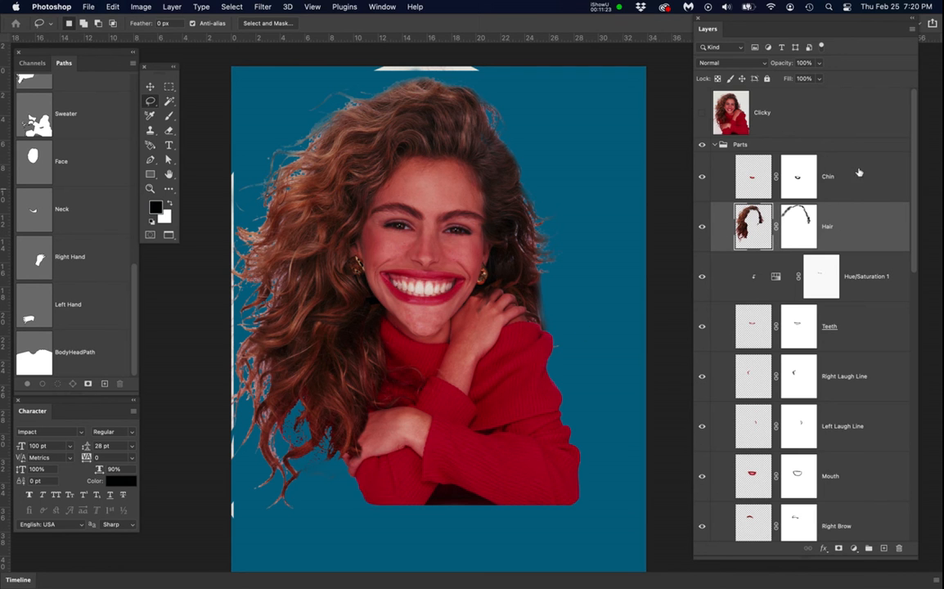
{"action": "left_click", "coordinate": [717, 145]}
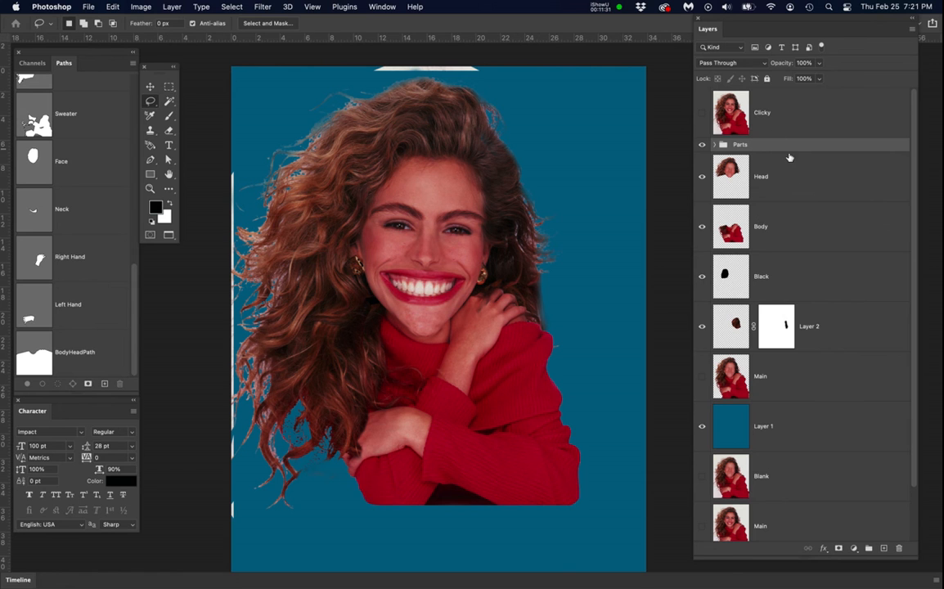
{"action": "left_click", "coordinate": [813, 143]}
{"action": "left_click", "coordinate": [857, 328], "text": "shift"}
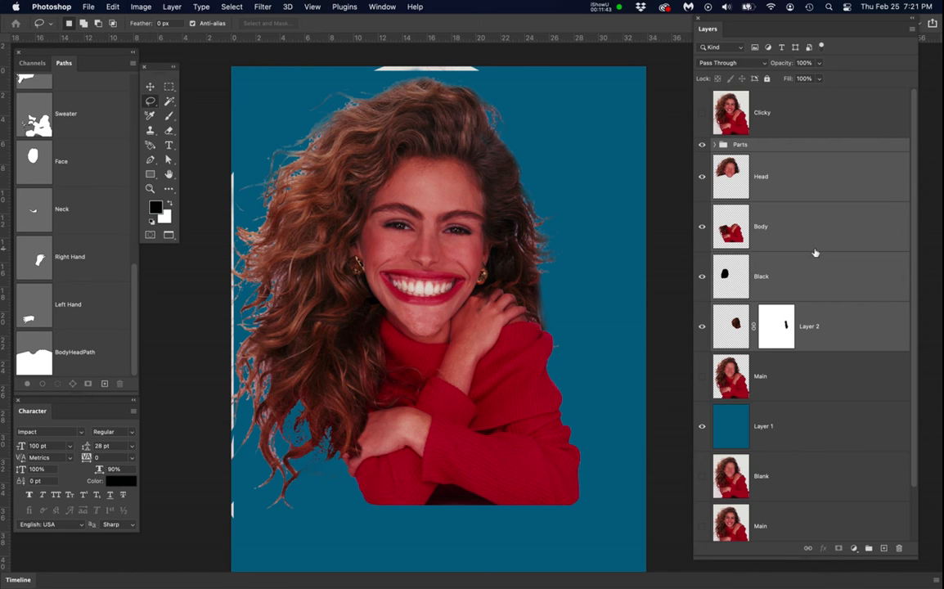
{"action": "key", "text": "alt+super+e"}
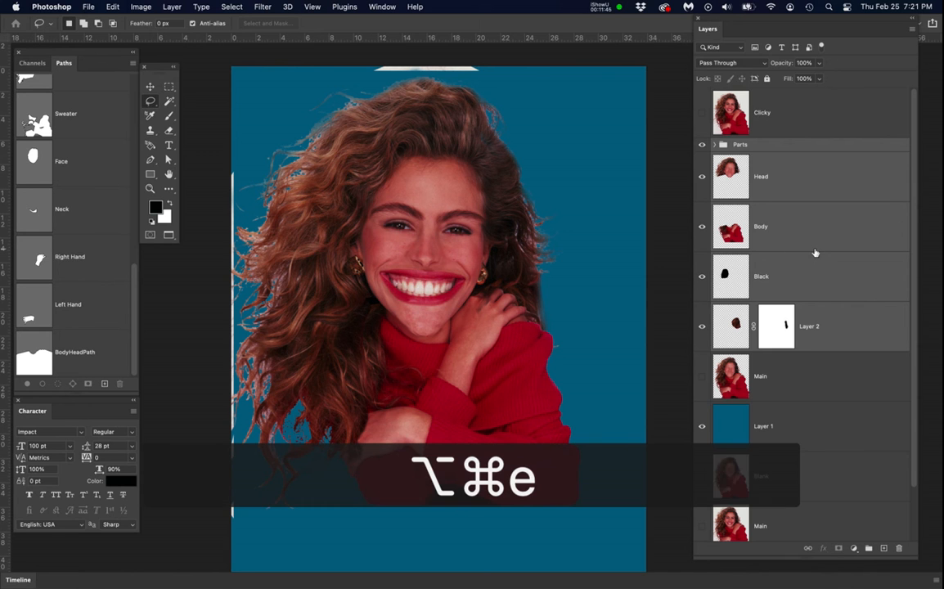
- Hide the Parts group and the Head, Body, Black and Layer 2 layers, and select the Parts (merged) layer
{"action": "left_click_drag", "start_coordinate": [699, 196], "coordinate": [699, 386]}
{"action": "left_click", "coordinate": [838, 174]}
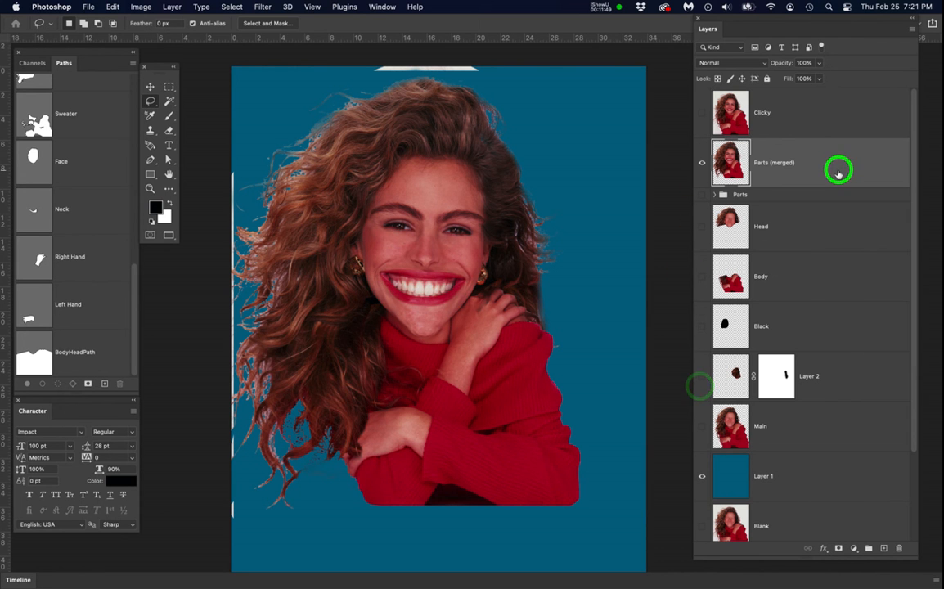
{"action": "key", "text": "space"}
{"action": "left_click_drag", "start_coordinate": [552, 303], "coordinate": [564, 320]}
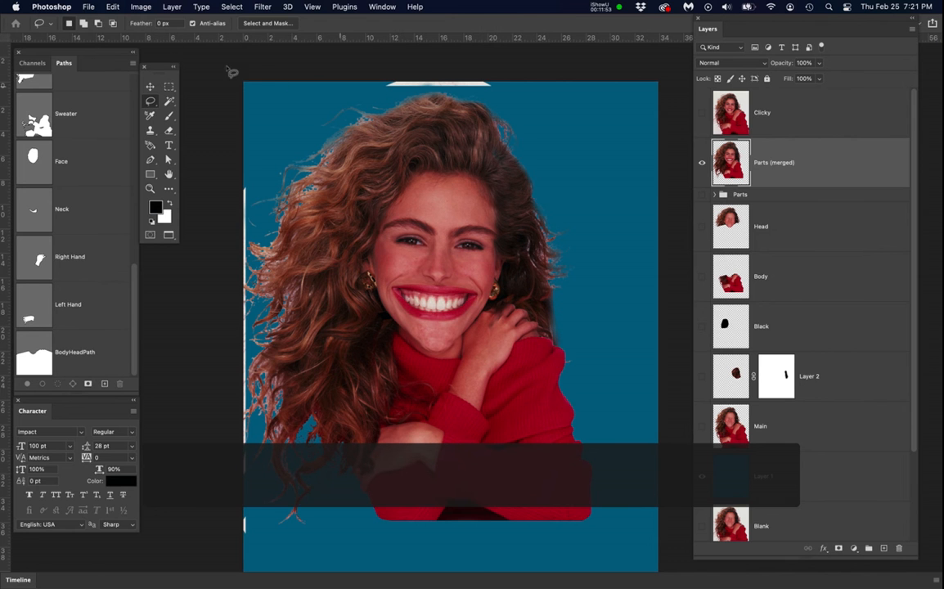
- Open Composite.psd and hide Parts (merged), Layer 1 and Layer 0 copy so only Layer 0 shows
{"action": "left_click_drag", "start_coordinate": [88, 10], "coordinate": [280, 84]}
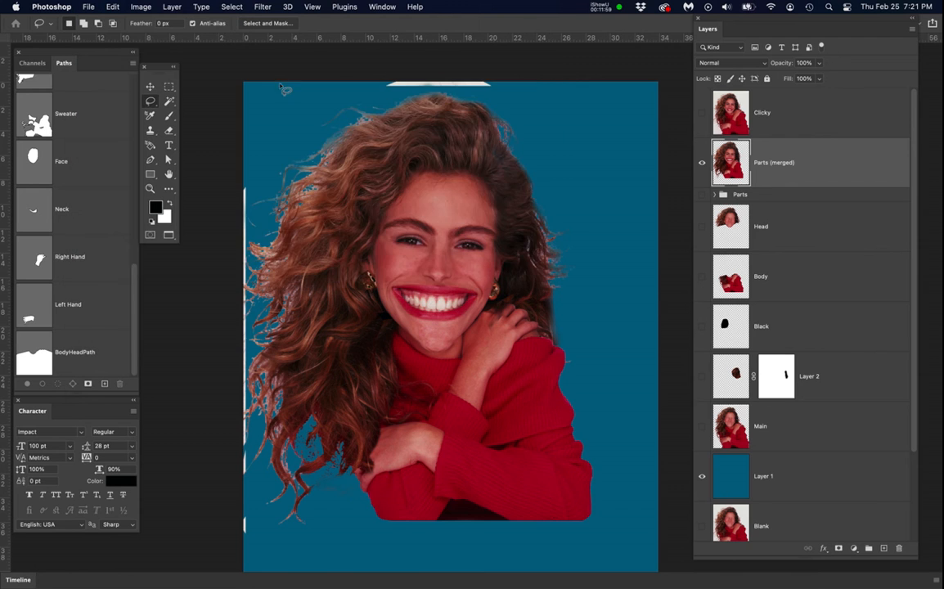
{"action": "left_click", "coordinate": [701, 103]}
{"action": "left_click", "coordinate": [701, 134]}
{"action": "left_click", "coordinate": [702, 165]}
{"action": "left_click", "coordinate": [702, 197]}
{"action": "left_click", "coordinate": [702, 196]}
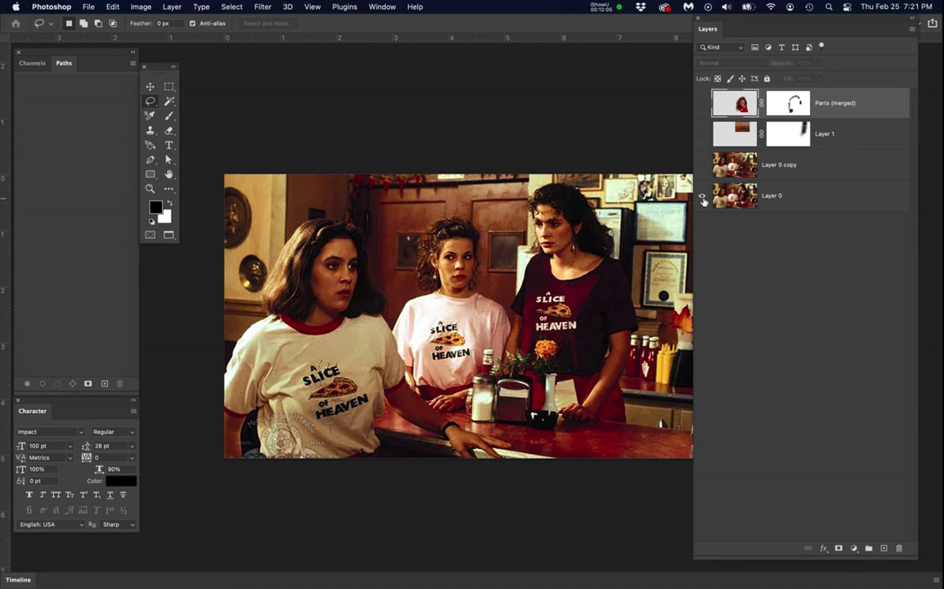
- Select Layer 0 and check the composite's image dimensions and resolution
{"action": "left_click", "coordinate": [814, 196]}
{"action": "right_click", "coordinate": [813, 198]}
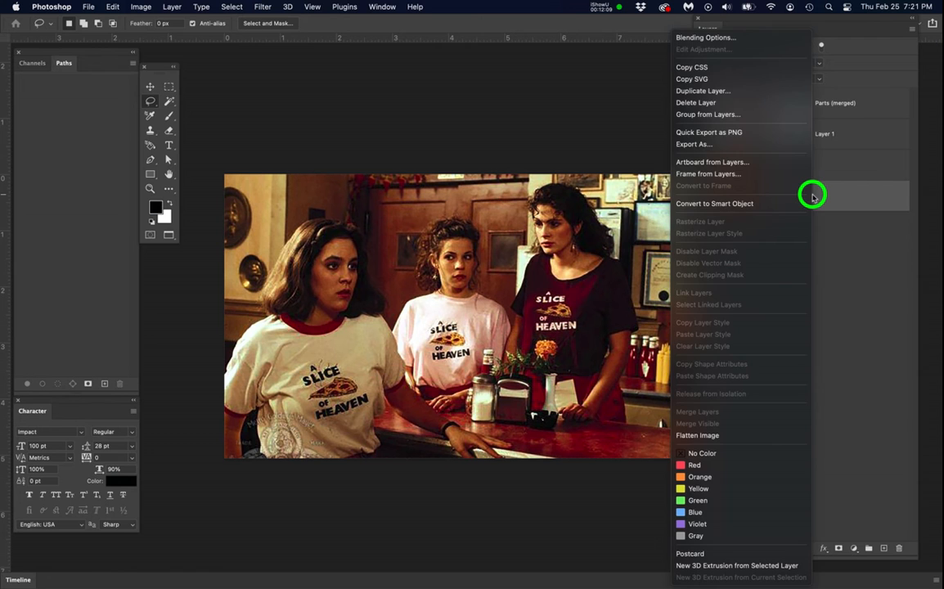
{"action": "left_click", "coordinate": [813, 196]}
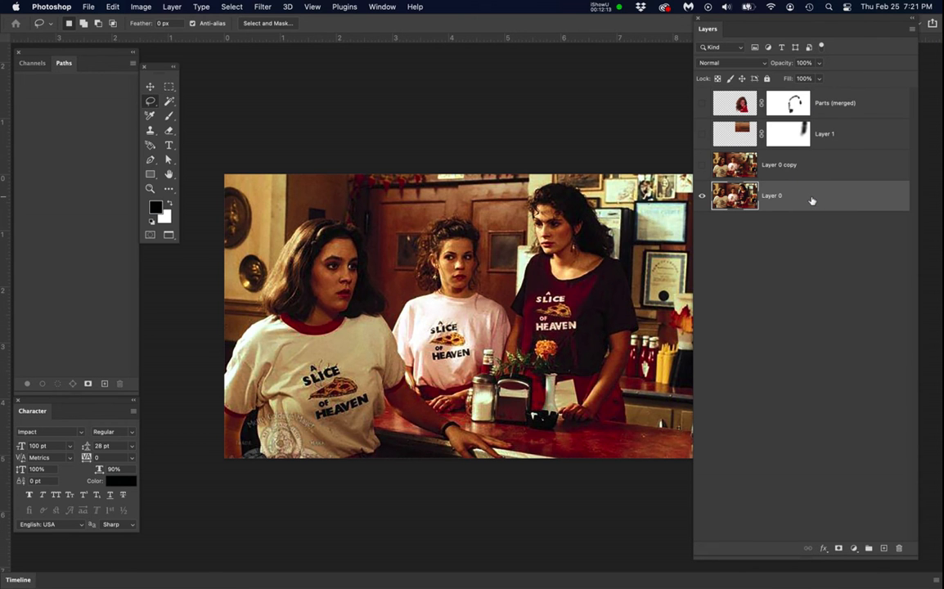
{"action": "left_click", "coordinate": [141, 8]}
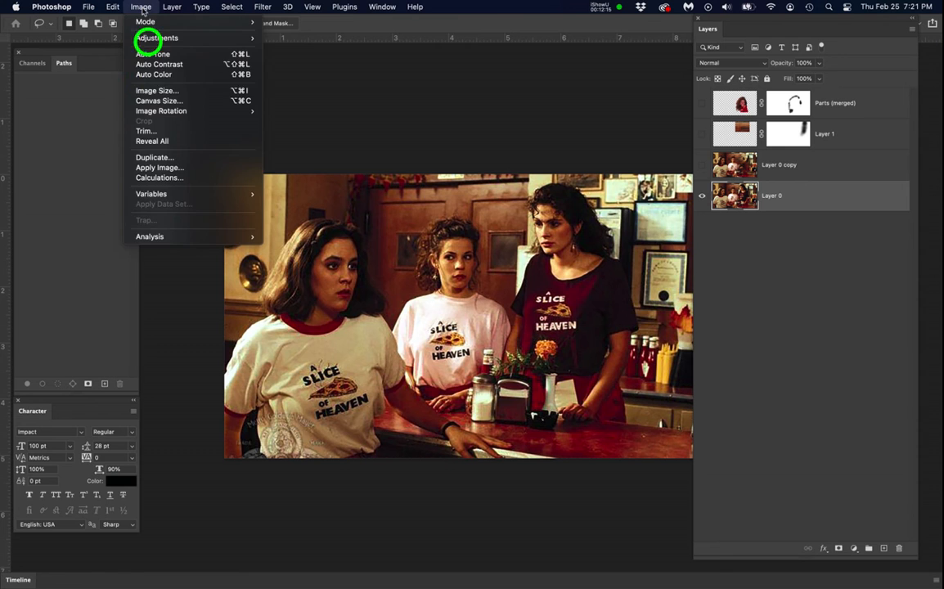
{"action": "left_click", "coordinate": [154, 90]}
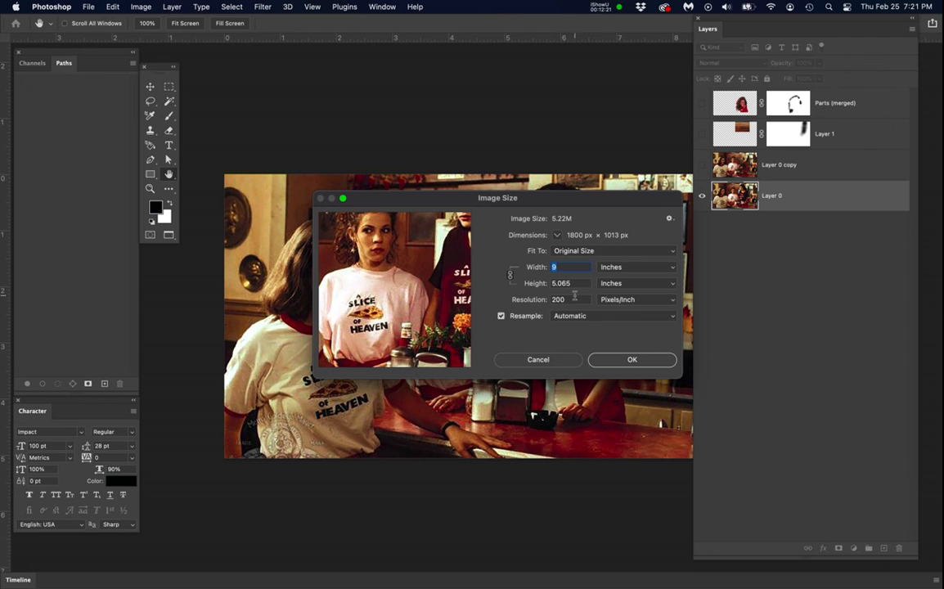
{"action": "left_click", "coordinate": [619, 359]}
- Duplicate Layer 0 into a new document and close that document without saving
{"action": "left_click", "coordinate": [795, 196]}
{"action": "right_click", "coordinate": [796, 197]}
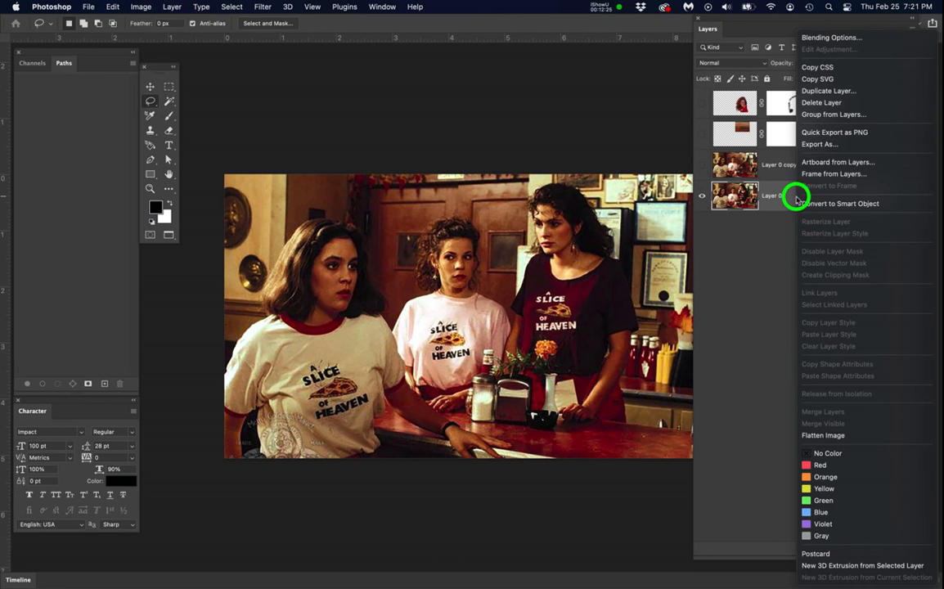
{"action": "left_click", "coordinate": [828, 92]}
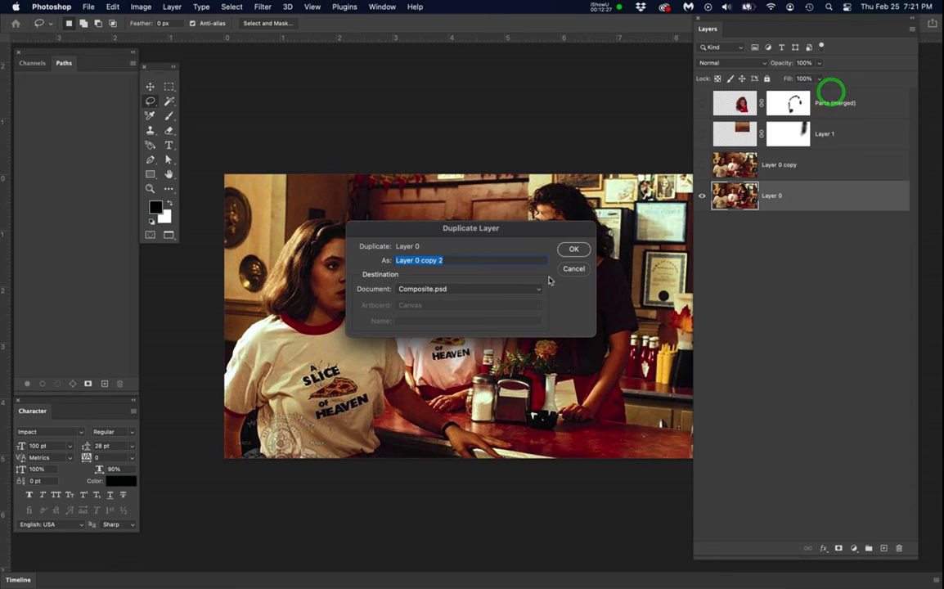
{"action": "left_click", "coordinate": [457, 291]}
{"action": "left_click", "coordinate": [448, 301]}
{"action": "left_click", "coordinate": [573, 248]}
{"action": "key", "text": "super+w"}
{"action": "left_click", "coordinate": [462, 240]}
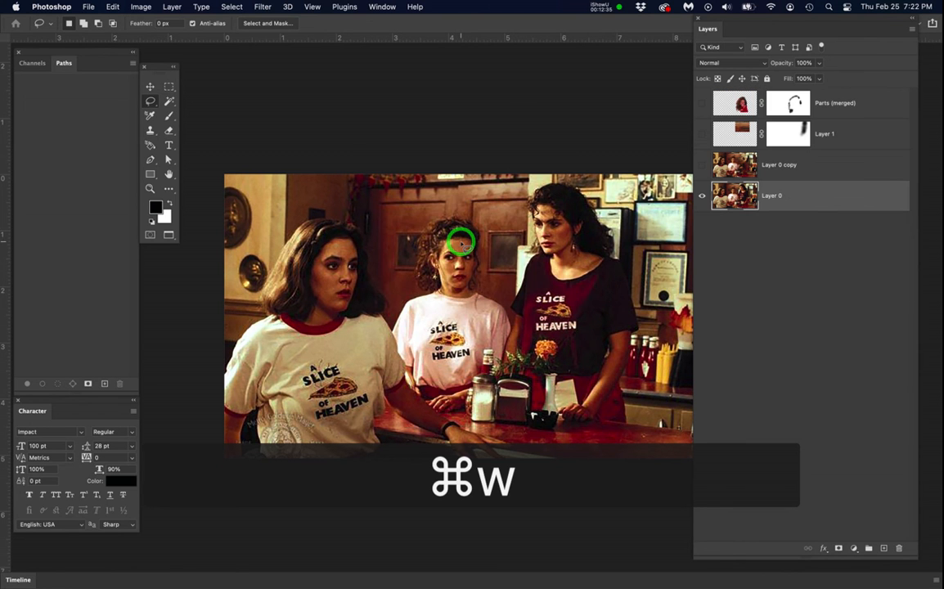
- Close Composite.psd without saving its changes
{"action": "key", "text": "space"}
{"action": "mouse_move", "coordinate": [466, 302]}
{"action": "left_mouse_down"}
{"action": "mouse_move", "coordinate": [418, 276]}
{"action": "mouse_move", "coordinate": [434, 280]}
{"action": "left_mouse_up"}
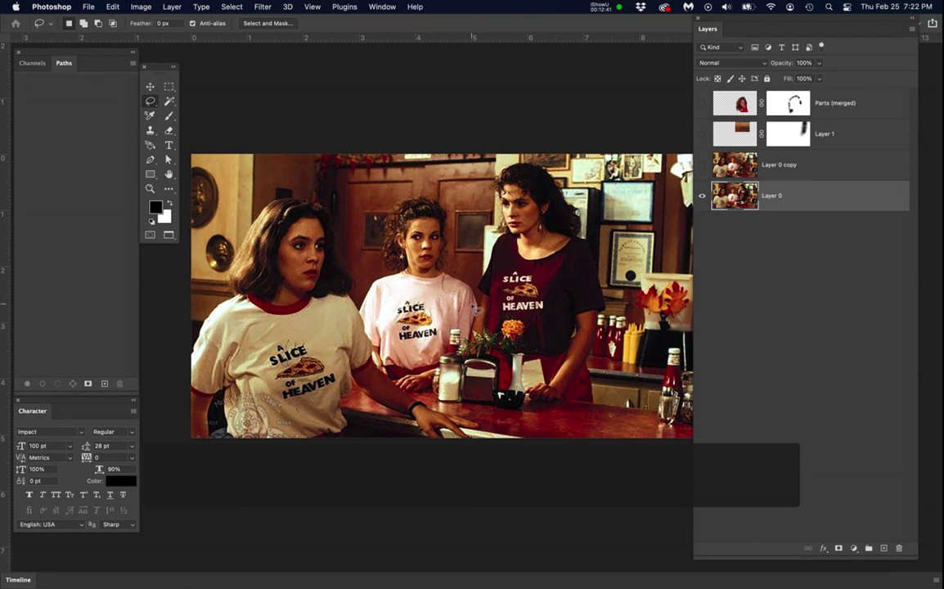
{"action": "key", "text": "super+w"}
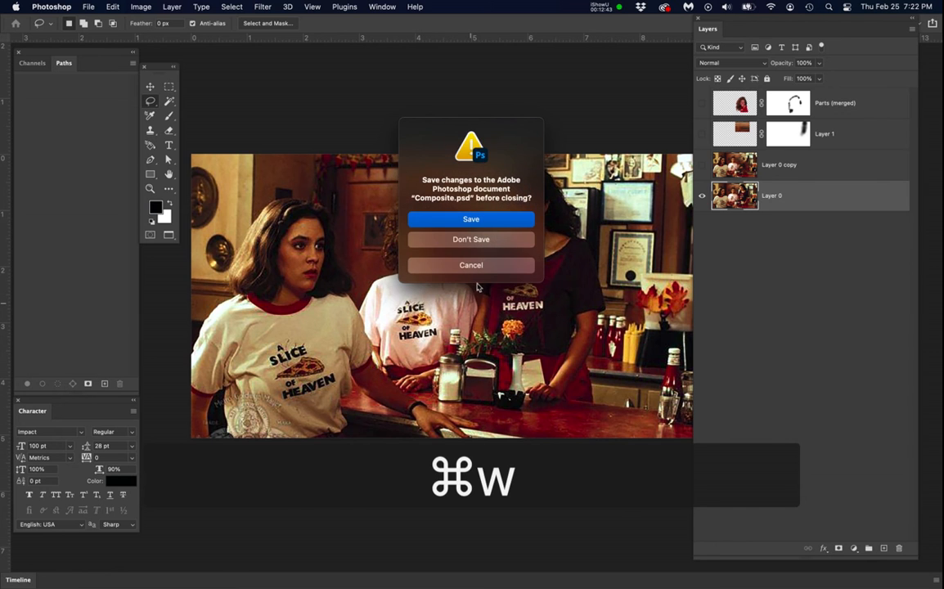
{"action": "left_click", "coordinate": [475, 239]}
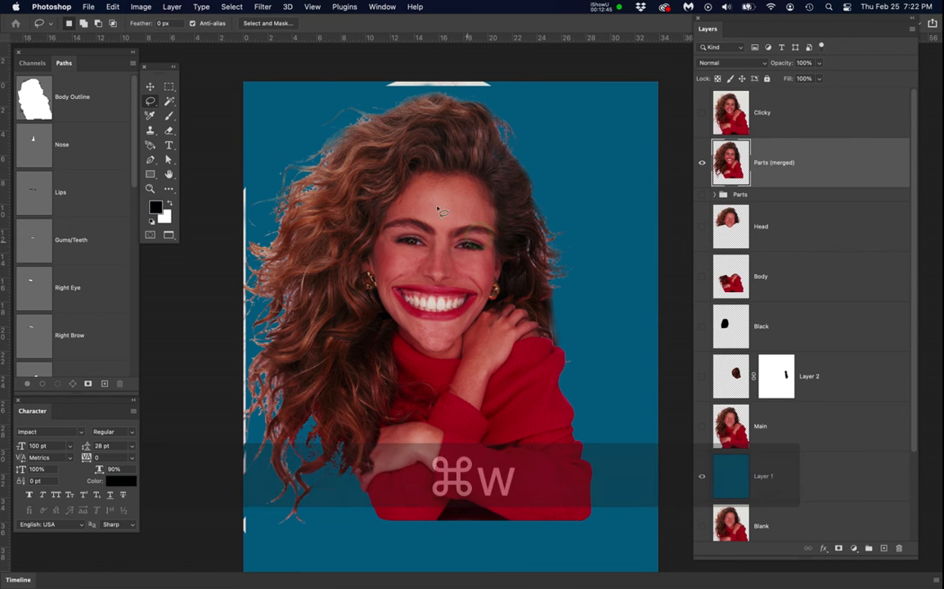
- Reopen Composite.psd from the recently used files
{"action": "key", "text": "super+grave"}
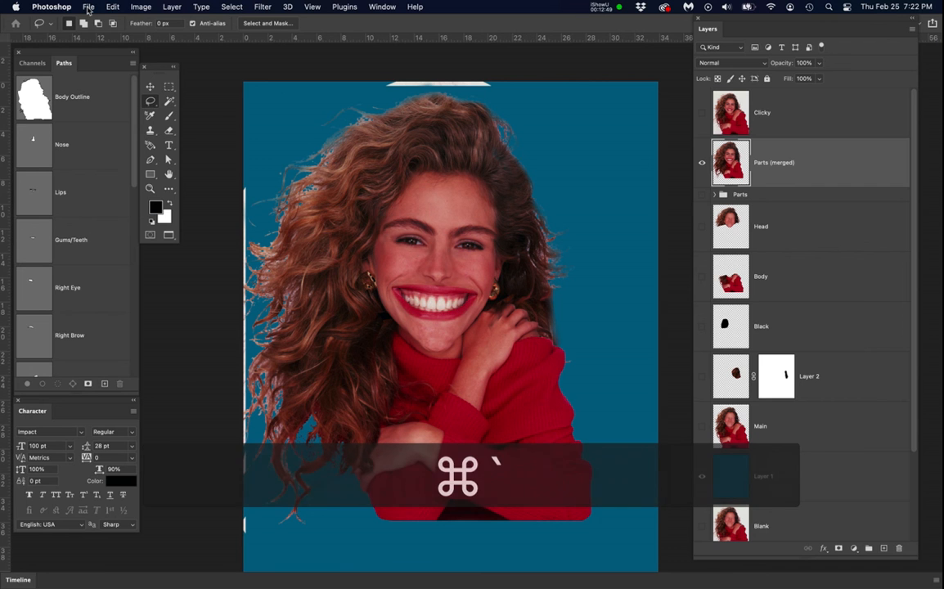
{"action": "left_click", "coordinate": [383, 7]}
{"action": "left_click", "coordinate": [384, 7]}
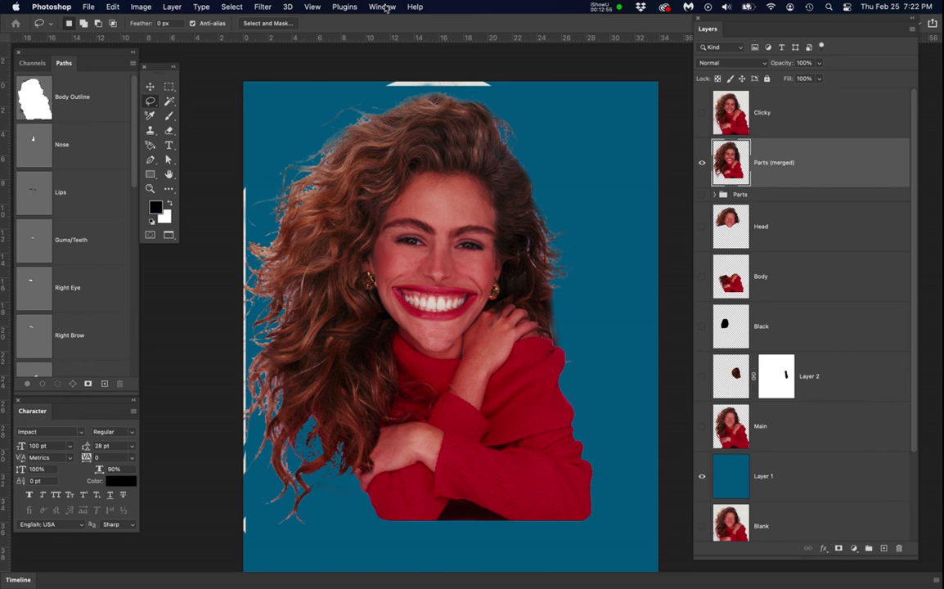
{"action": "left_click", "coordinate": [89, 7]}
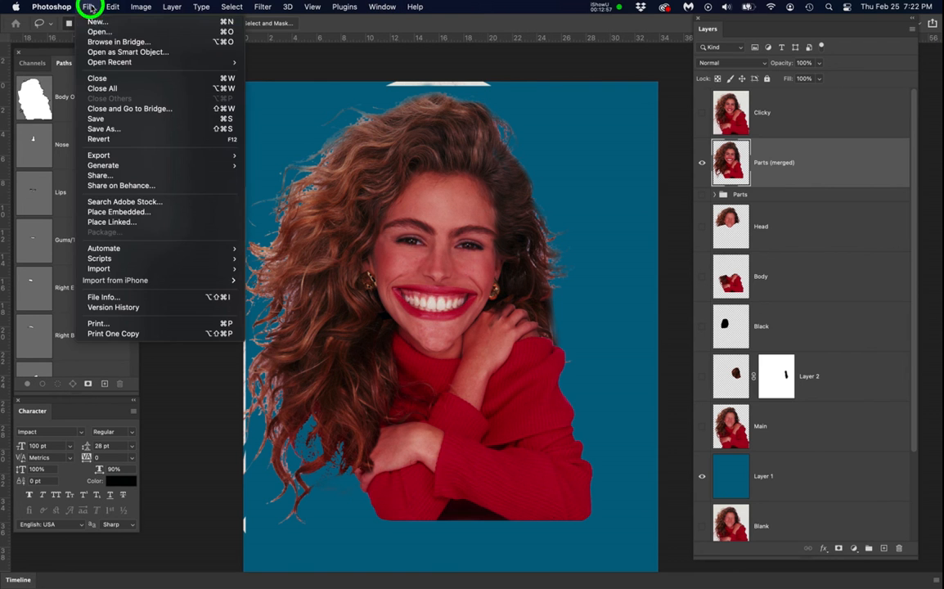
{"action": "mouse_move", "coordinate": [124, 61]}
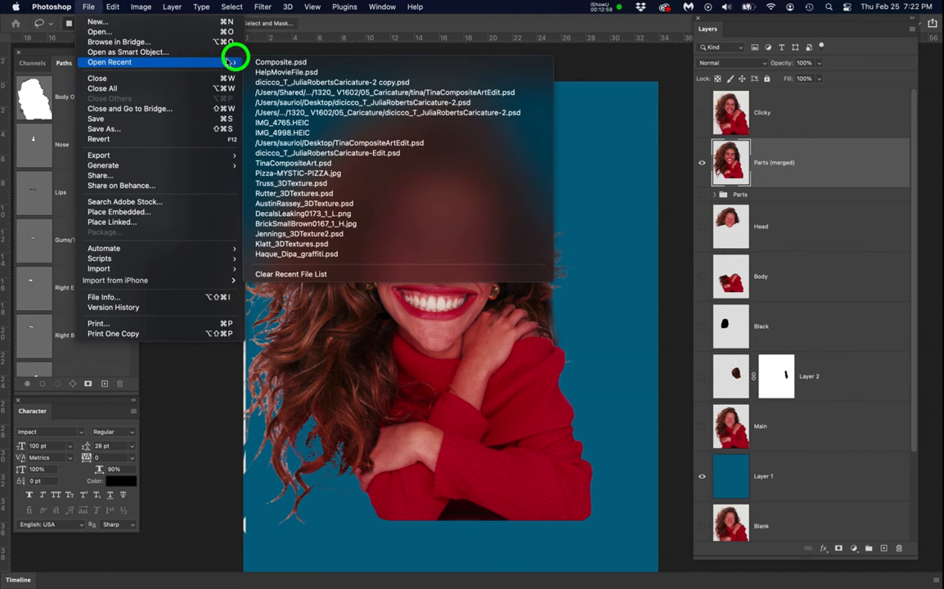
{"action": "left_click", "coordinate": [266, 63]}
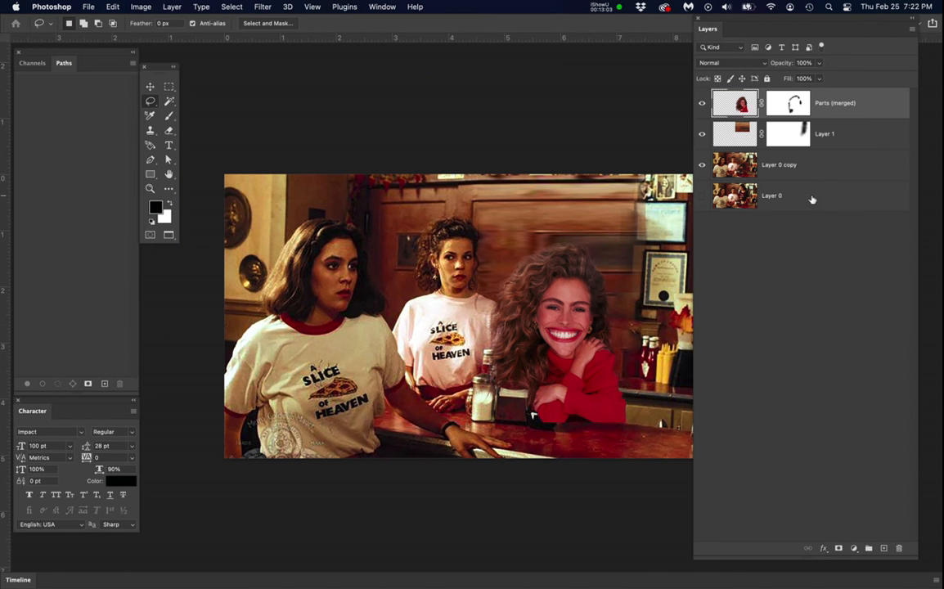
- Hide Parts (merged), Layer 1 and Layer 0 copy, show Layer 0 and keep it selected
{"action": "left_click", "coordinate": [812, 196]}
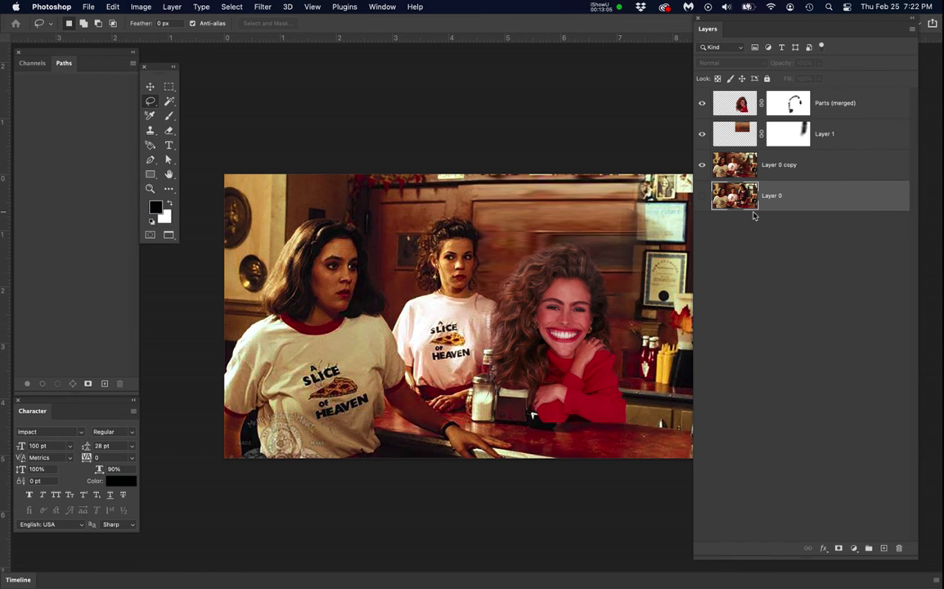
{"action": "left_click", "coordinate": [701, 103]}
{"action": "left_click", "coordinate": [701, 133]}
{"action": "left_click", "coordinate": [701, 165]}
{"action": "left_click", "coordinate": [702, 196]}
{"action": "left_click", "coordinate": [702, 196]}
{"action": "left_click", "coordinate": [817, 200]}
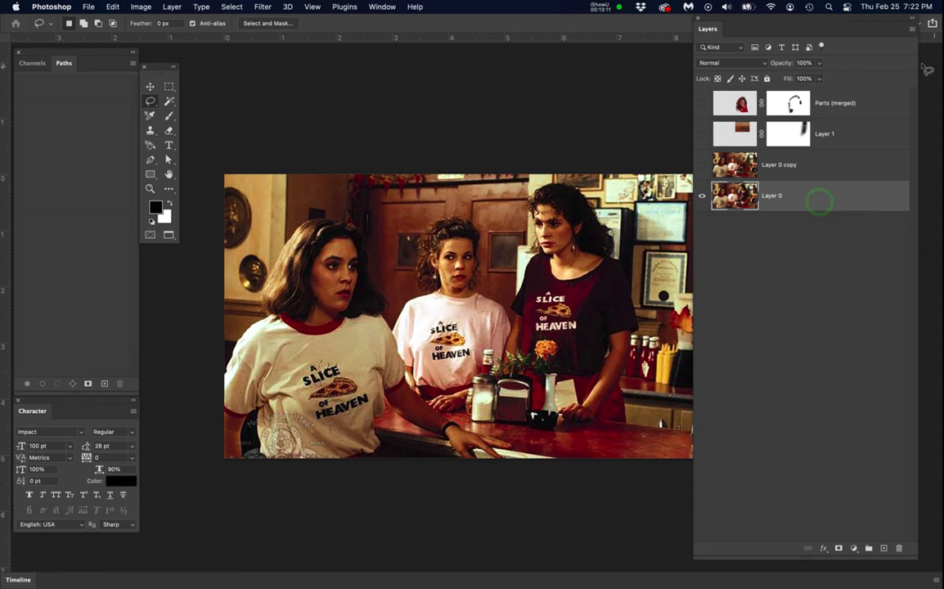
- Duplicate Layer 0 of Composite.psd into a new document
{"action": "right_click", "coordinate": [856, 198]}
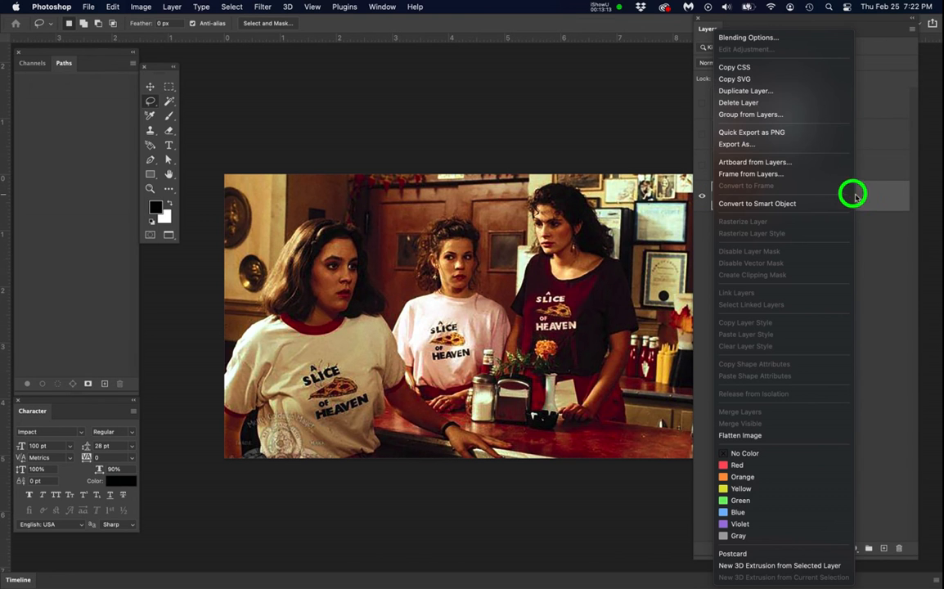
{"action": "left_click", "coordinate": [755, 92]}
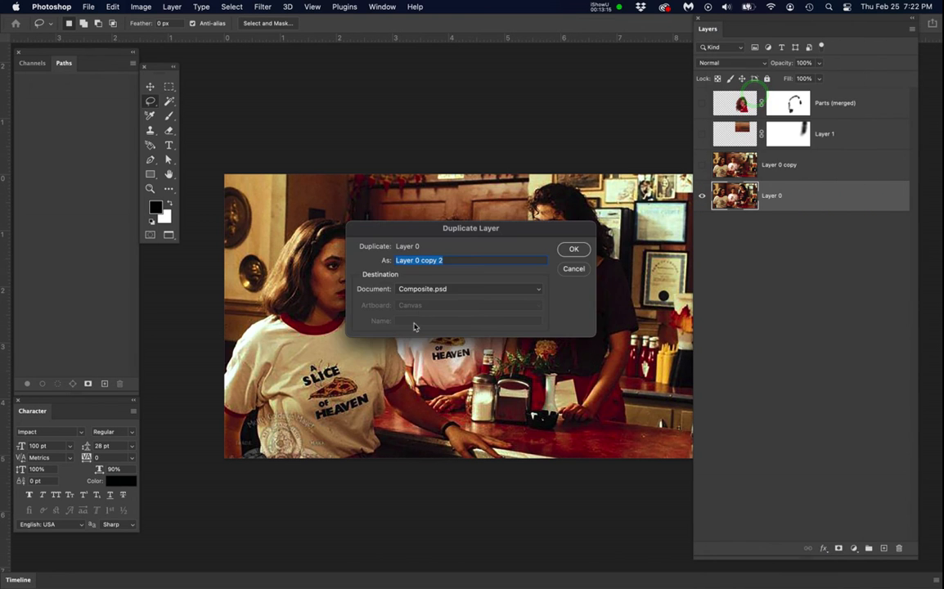
{"action": "left_click", "coordinate": [427, 291]}
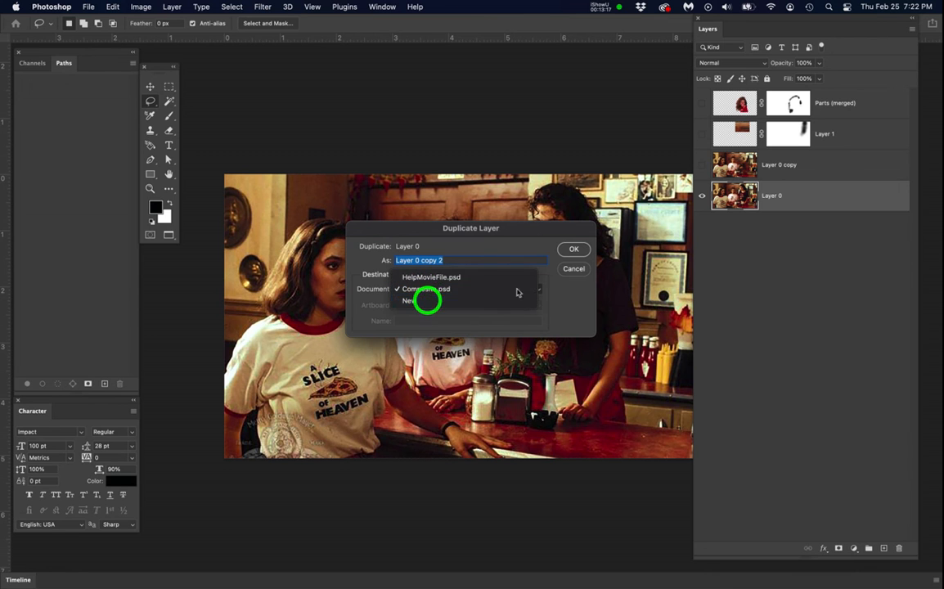
{"action": "left_click", "coordinate": [517, 295]}
{"action": "left_click", "coordinate": [573, 251]}
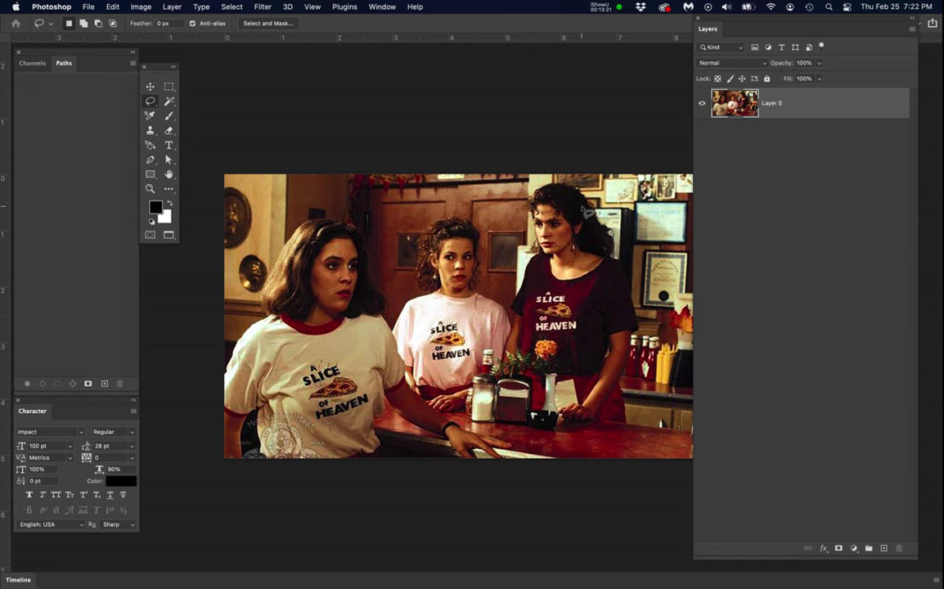
- Duplicate Layer 0 within the new document and hide the original Layer 0
{"action": "left_click_drag", "start_coordinate": [828, 109], "coordinate": [884, 549]}
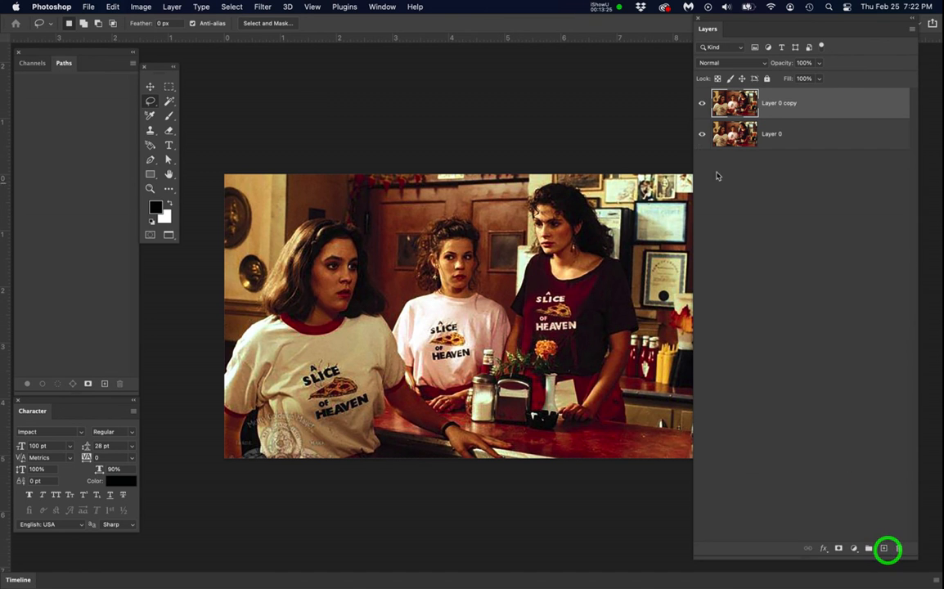
{"action": "left_click", "coordinate": [702, 134]}
- Lasso a loose selection around the woman in the dark T-shirt and the flower vase, skirting the napkin holder
{"action": "left_click_drag", "start_coordinate": [508, 244], "coordinate": [458, 221]}
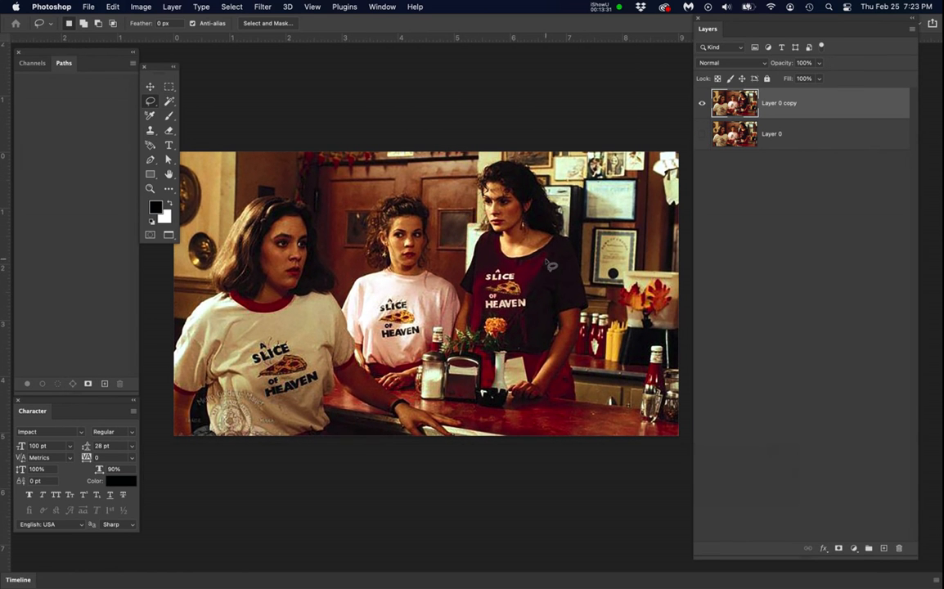
{"action": "scroll", "coordinate": [495, 240], "scroll_direction": "up", "scroll_amount": 2}
{"action": "mouse_move", "coordinate": [469, 125]}
{"action": "left_mouse_down"}
{"action": "mouse_move", "coordinate": [495, 117]}
{"action": "mouse_move", "coordinate": [541, 140]}
{"action": "mouse_move", "coordinate": [612, 285]}
{"action": "mouse_move", "coordinate": [615, 326]}
{"action": "mouse_move", "coordinate": [591, 407]}
{"action": "mouse_move", "coordinate": [597, 446]}
{"action": "mouse_move", "coordinate": [503, 454]}
{"action": "left_mouse_up"}
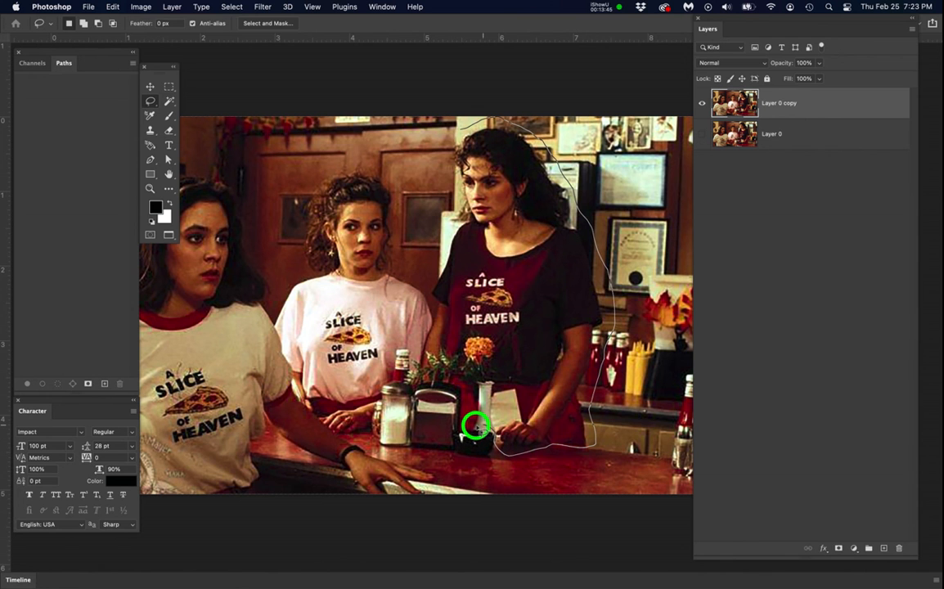
{"action": "left_click_drag", "start_coordinate": [469, 425], "coordinate": [454, 425]}
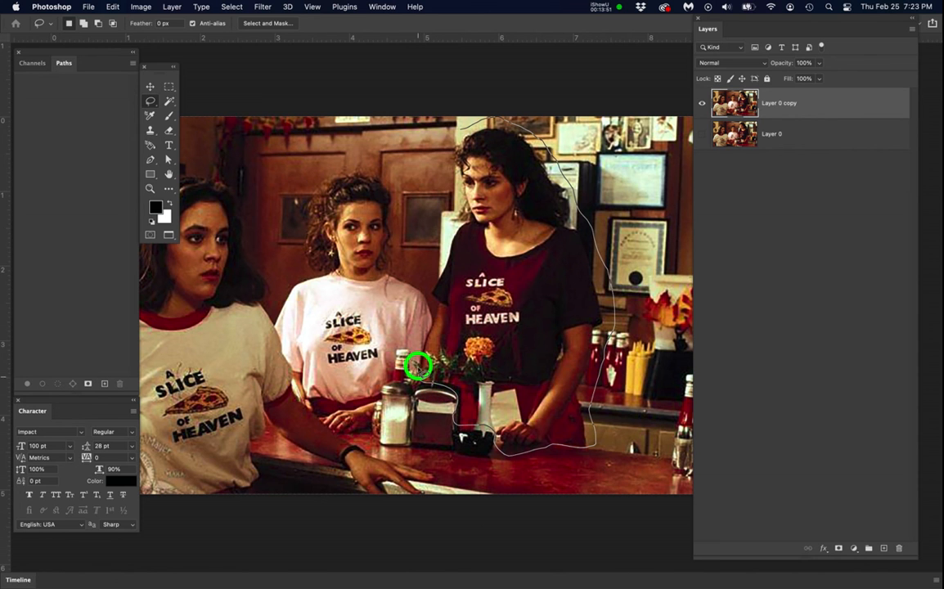
{"action": "mouse_move", "coordinate": [433, 323]}
{"action": "left_mouse_down"}
{"action": "mouse_move", "coordinate": [424, 251]}
{"action": "mouse_move", "coordinate": [463, 123]}
{"action": "left_mouse_up"}
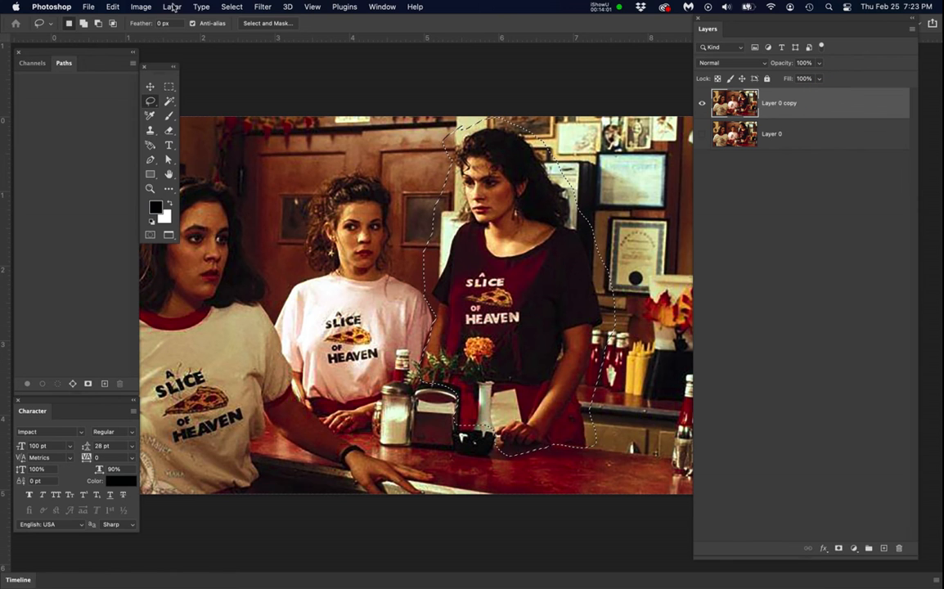
- Fill the selection with Content-Aware contents, Color Adaptation on, Normal mode and 100% opacity, and deselect
{"action": "left_click", "coordinate": [113, 6]}
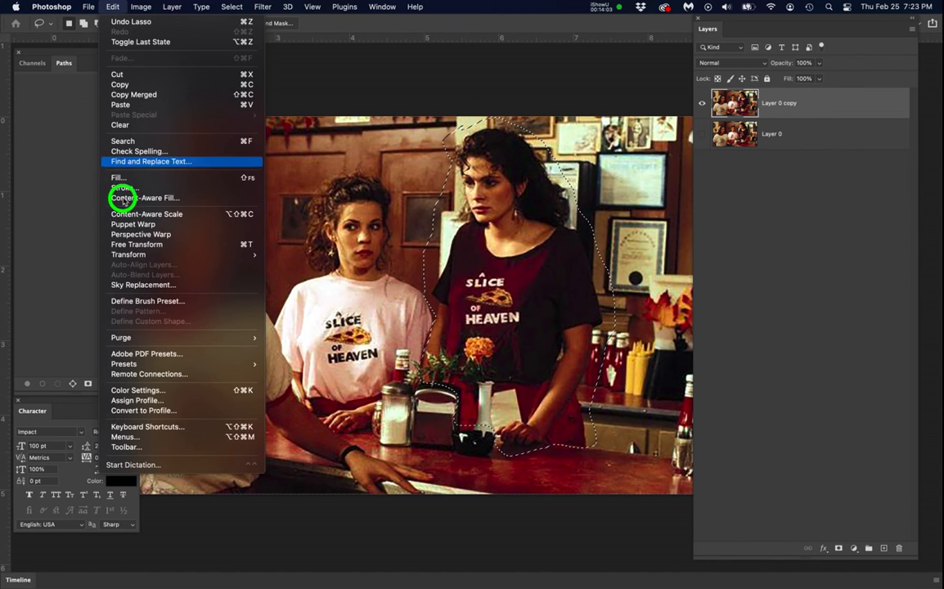
{"action": "left_click", "coordinate": [127, 178]}
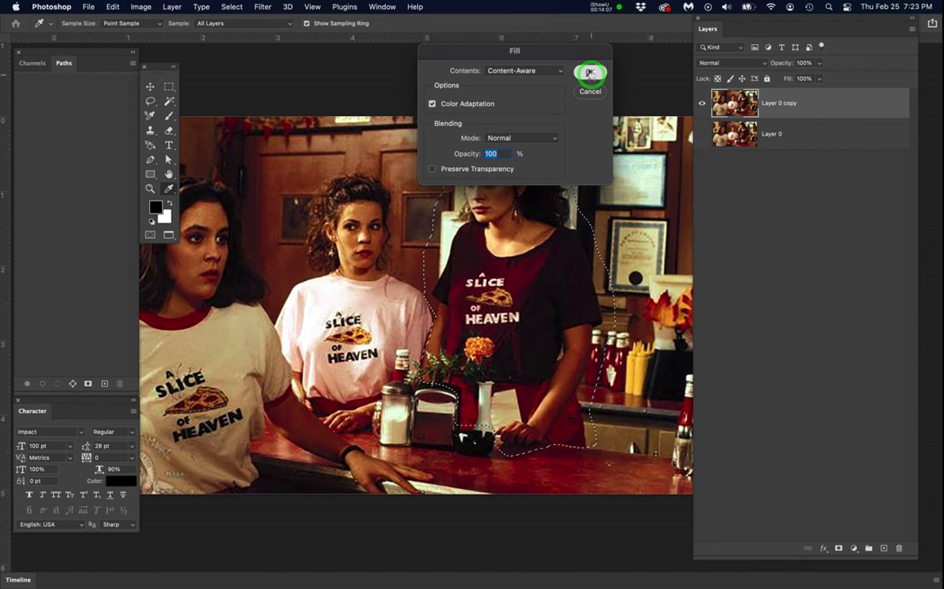
{"action": "left_click", "coordinate": [590, 73]}
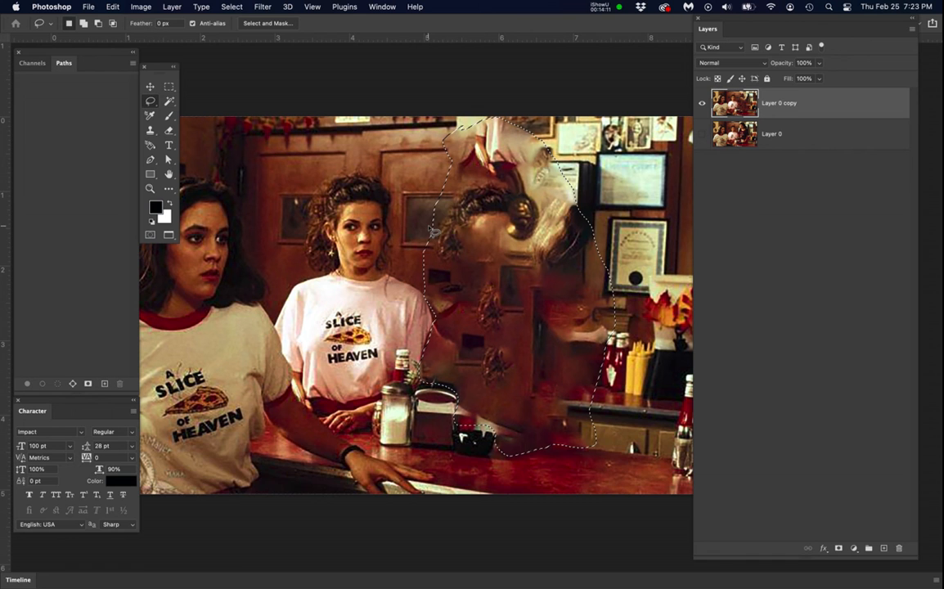
{"action": "key", "text": "super+d"}
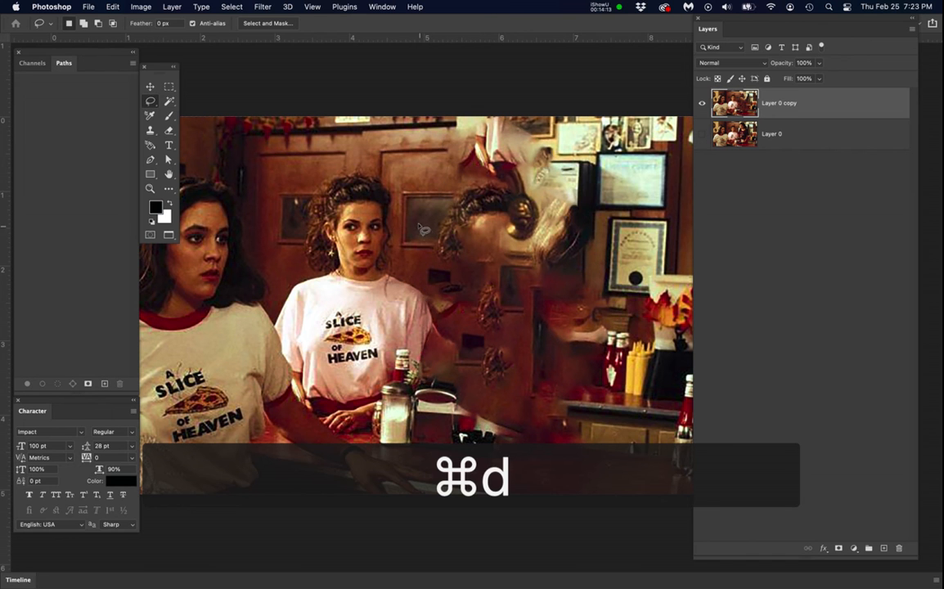
- Select a narrow rectangular strip of the door beside the middle woman's head and copy it to a new layer
{"action": "key", "text": "m"}
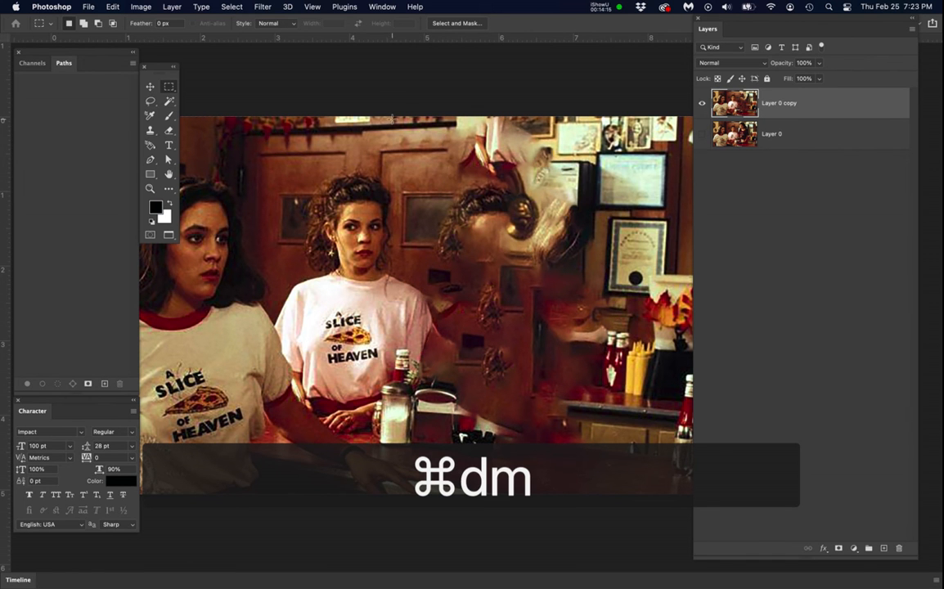
{"action": "left_click_drag", "start_coordinate": [413, 239], "coordinate": [425, 279]}
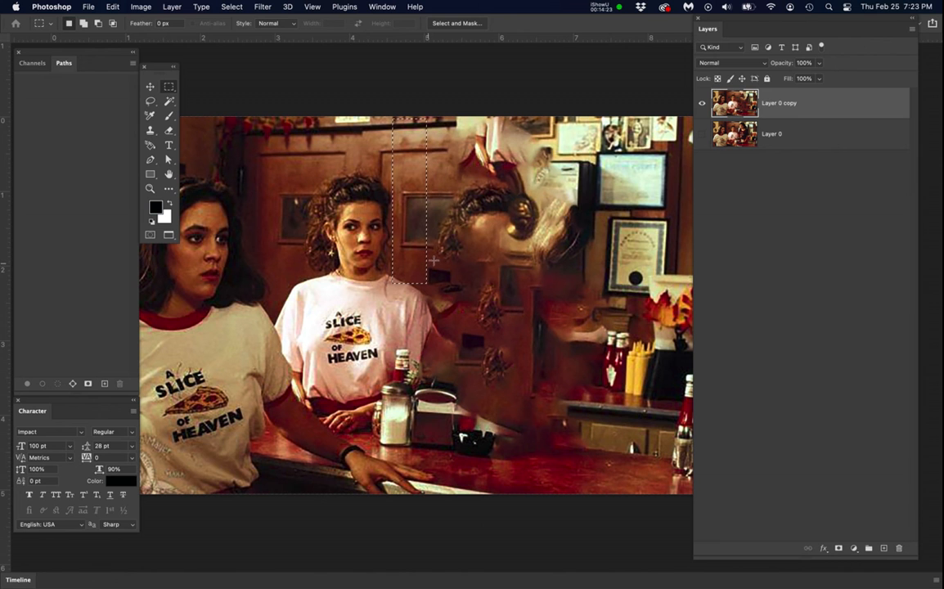
{"action": "left_click", "coordinate": [734, 103]}
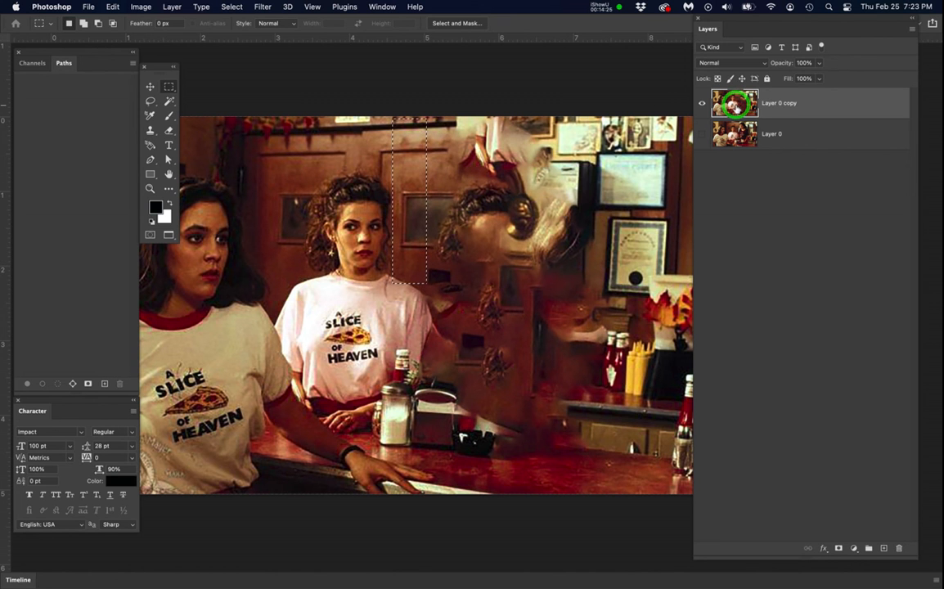
{"action": "key", "text": "super+j"}
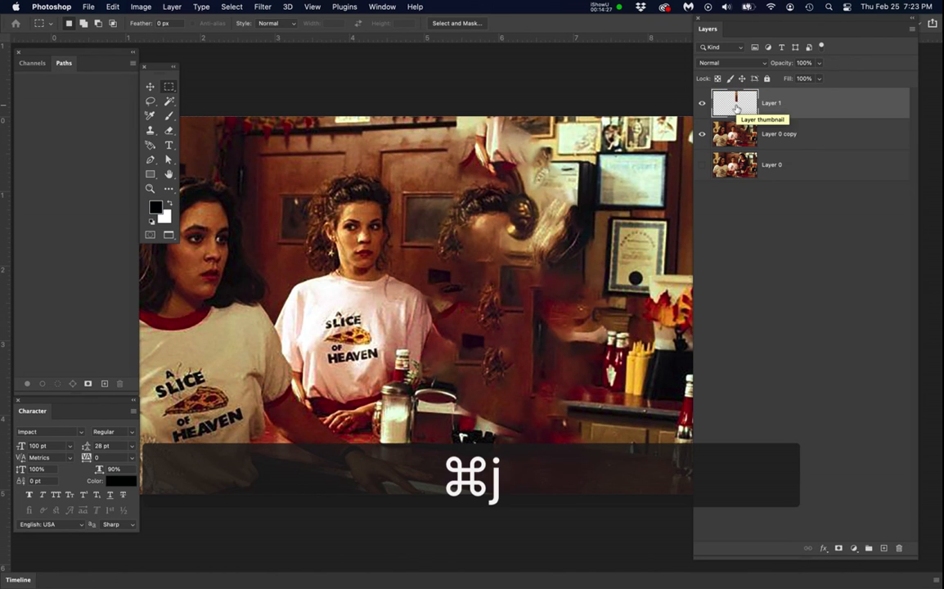
- Stretch the door strip on Layer 1 rightward to 642.86% width, covering the upper part of the filled area
{"action": "key", "text": "super+t"}
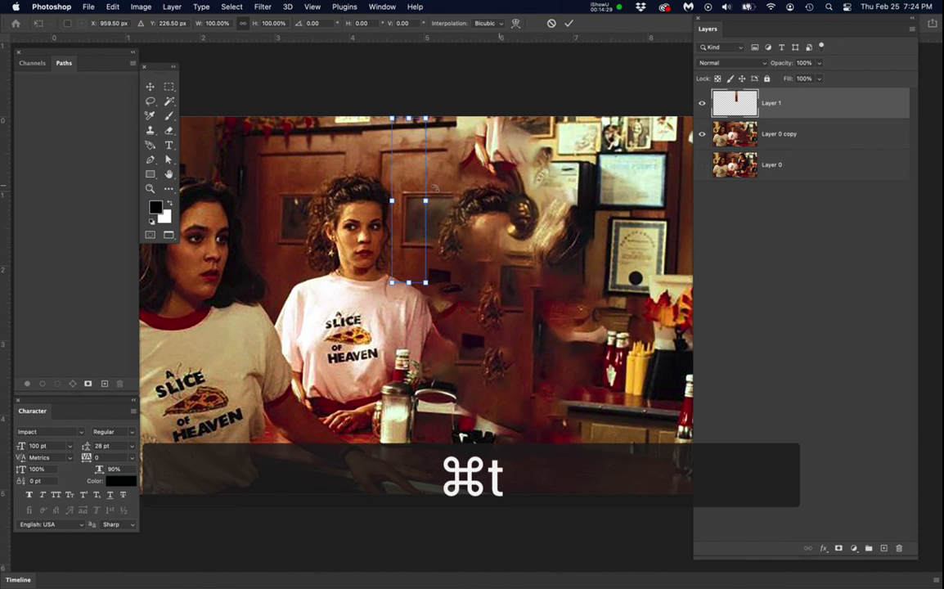
{"action": "left_click_drag", "start_coordinate": [453, 205], "coordinate": [609, 234]}
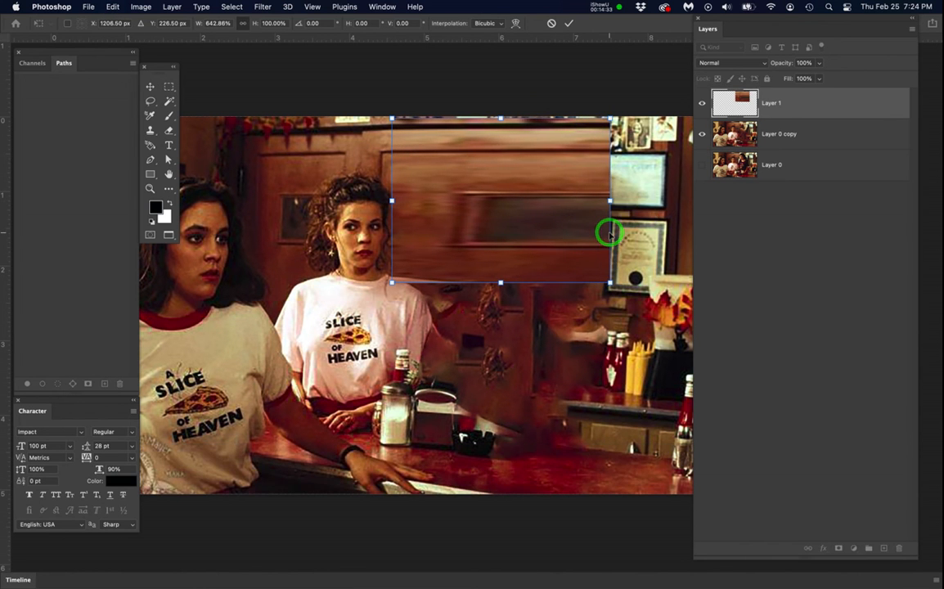
{"action": "key", "text": "Return"}
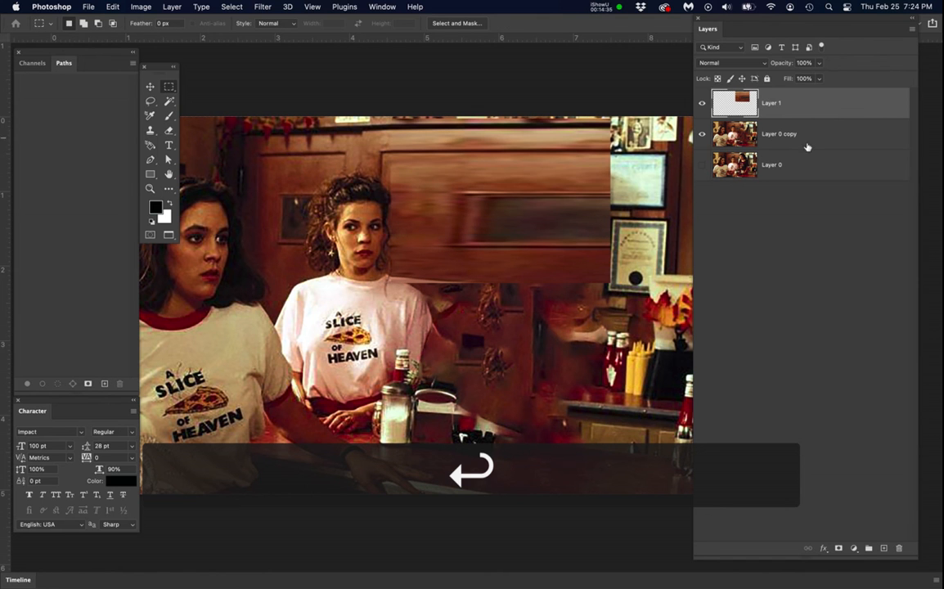
- Add a layer mask to Layer 1, brush black along the patch's right and lower edges, and compare with the layer hidden
{"action": "left_click", "coordinate": [838, 548]}
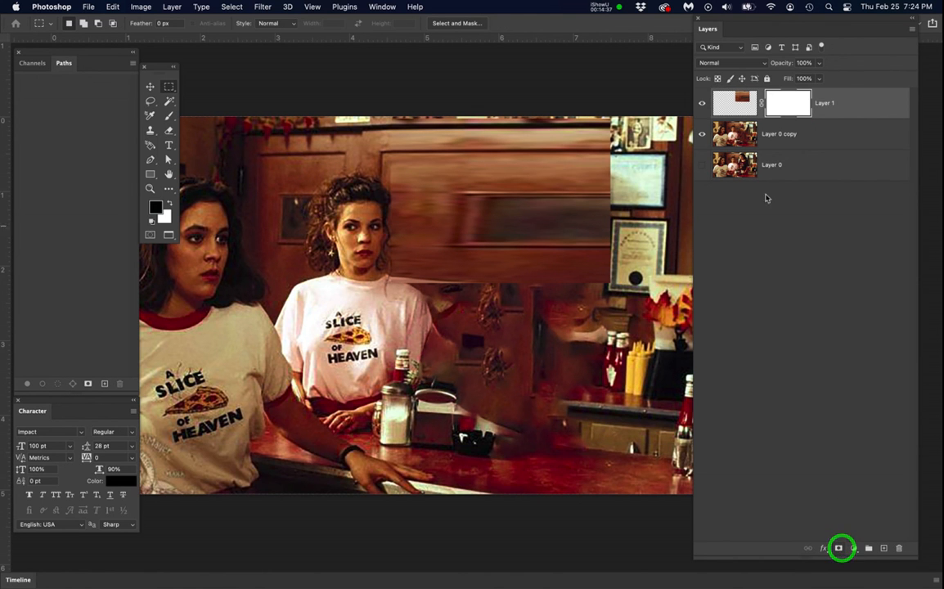
{"action": "key", "text": "b"}
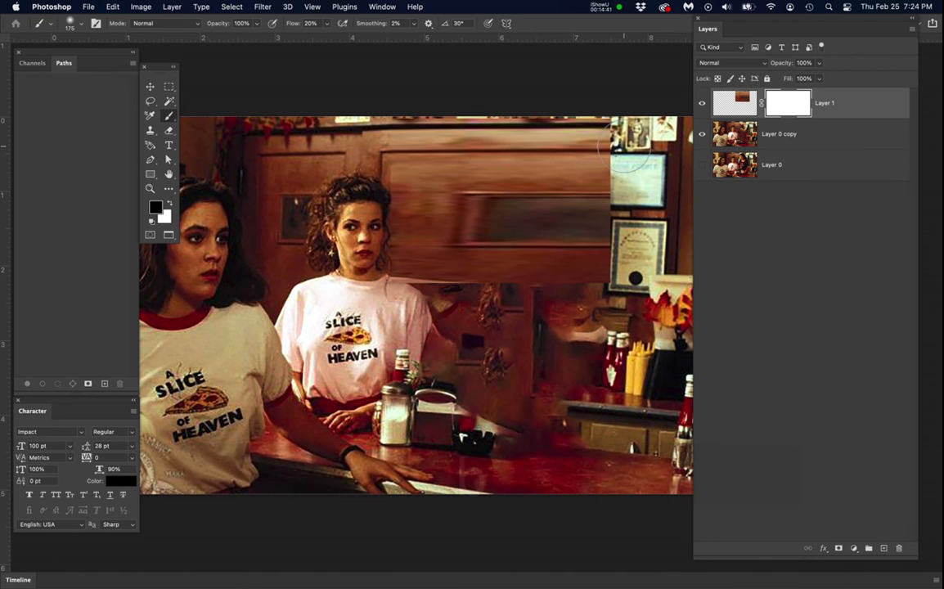
{"action": "mouse_move", "coordinate": [624, 136]}
{"action": "left_mouse_down"}
{"action": "mouse_move", "coordinate": [633, 253]}
{"action": "mouse_move", "coordinate": [635, 133]}
{"action": "mouse_move", "coordinate": [623, 274]}
{"action": "mouse_move", "coordinate": [591, 319]}
{"action": "mouse_move", "coordinate": [623, 255]}
{"action": "mouse_move", "coordinate": [579, 326]}
{"action": "mouse_move", "coordinate": [568, 325]}
{"action": "mouse_move", "coordinate": [606, 220]}
{"action": "mouse_move", "coordinate": [614, 137]}
{"action": "mouse_move", "coordinate": [615, 147]}
{"action": "mouse_move", "coordinate": [622, 137]}
{"action": "mouse_move", "coordinate": [606, 235]}
{"action": "mouse_move", "coordinate": [579, 268]}
{"action": "mouse_move", "coordinate": [501, 283]}
{"action": "mouse_move", "coordinate": [512, 307]}
{"action": "mouse_move", "coordinate": [470, 297]}
{"action": "mouse_move", "coordinate": [413, 310]}
{"action": "mouse_move", "coordinate": [421, 302]}
{"action": "mouse_move", "coordinate": [364, 306]}
{"action": "mouse_move", "coordinate": [554, 310]}
{"action": "mouse_move", "coordinate": [582, 297]}
{"action": "left_mouse_up"}
{"action": "left_click", "coordinate": [704, 104]}
{"action": "left_click", "coordinate": [704, 104]}
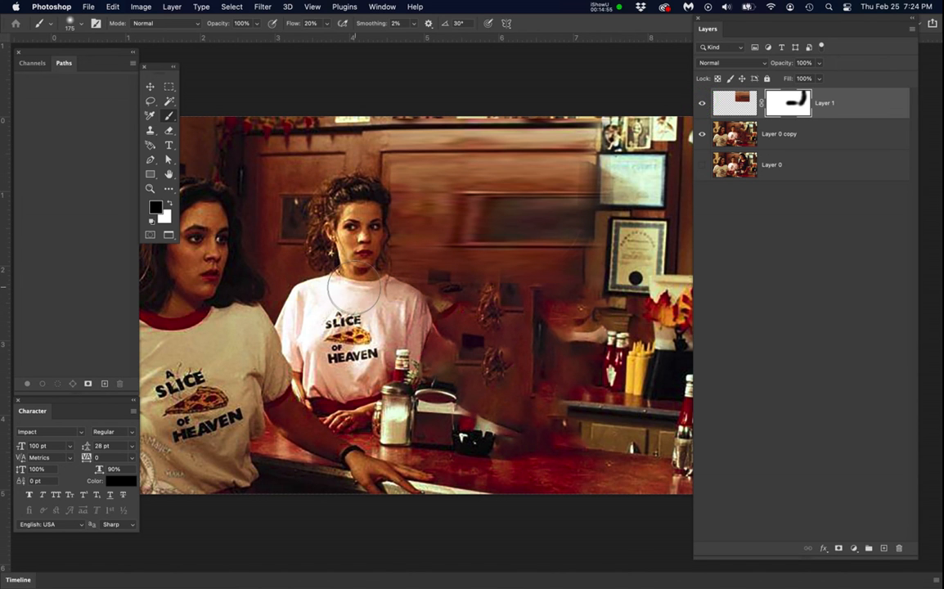
- Save the restaurant document as Composite3.psd in Photoshop format with layers, keeping Maximize Compatibility on
{"action": "key", "text": "super+s"}
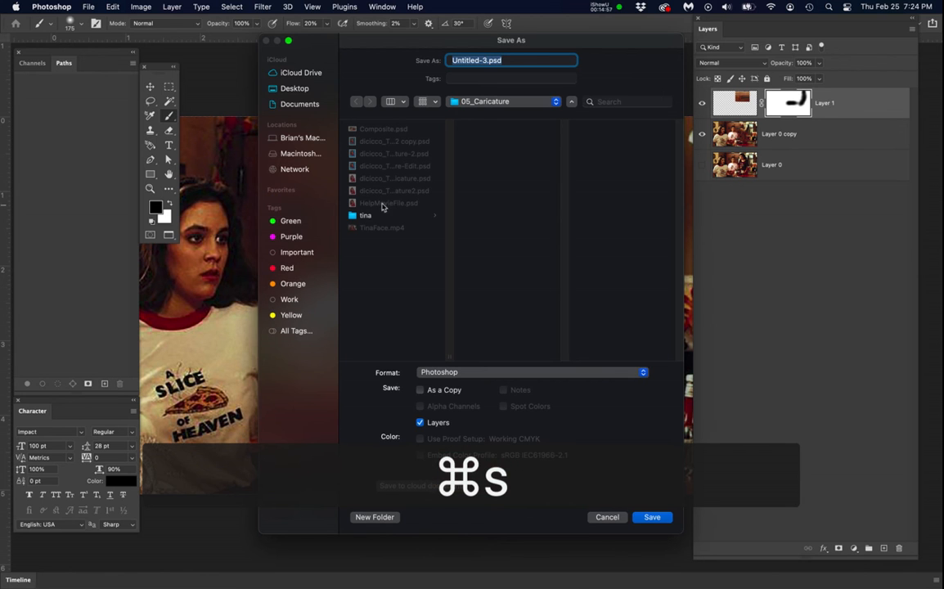
{"action": "left_click", "coordinate": [475, 60]}
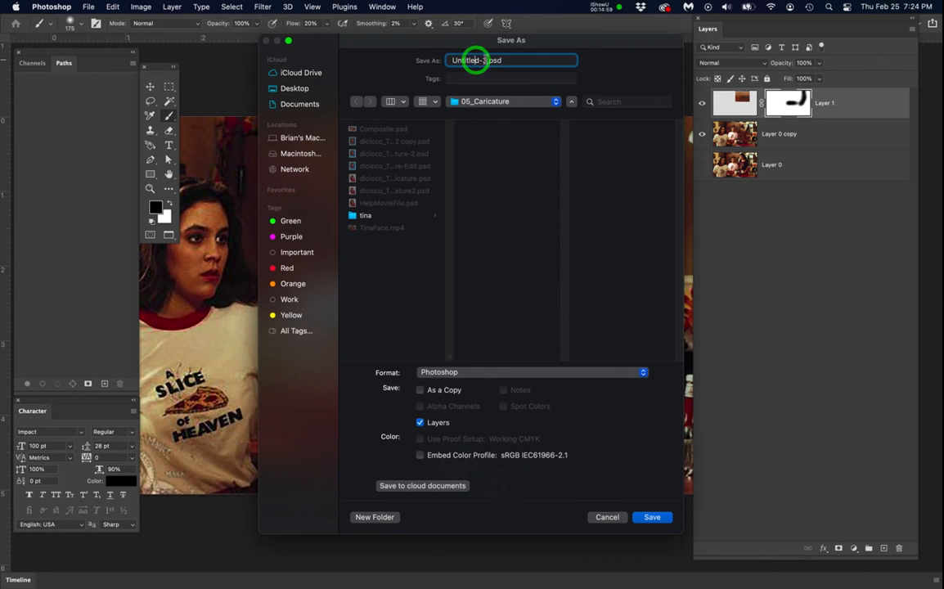
{"action": "left_click_drag", "start_coordinate": [484, 61], "coordinate": [434, 62]}
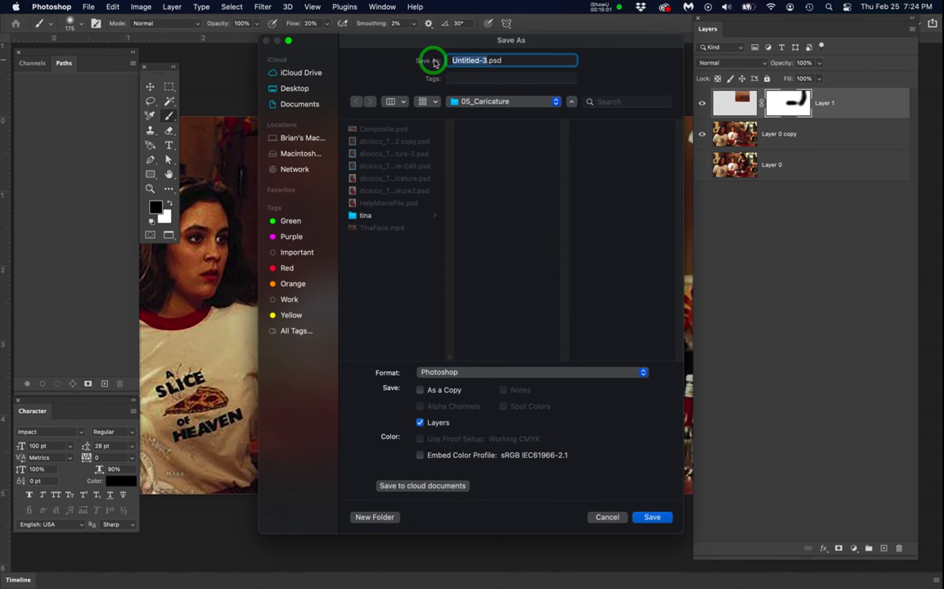
{"action": "type", "text": "Composite"}
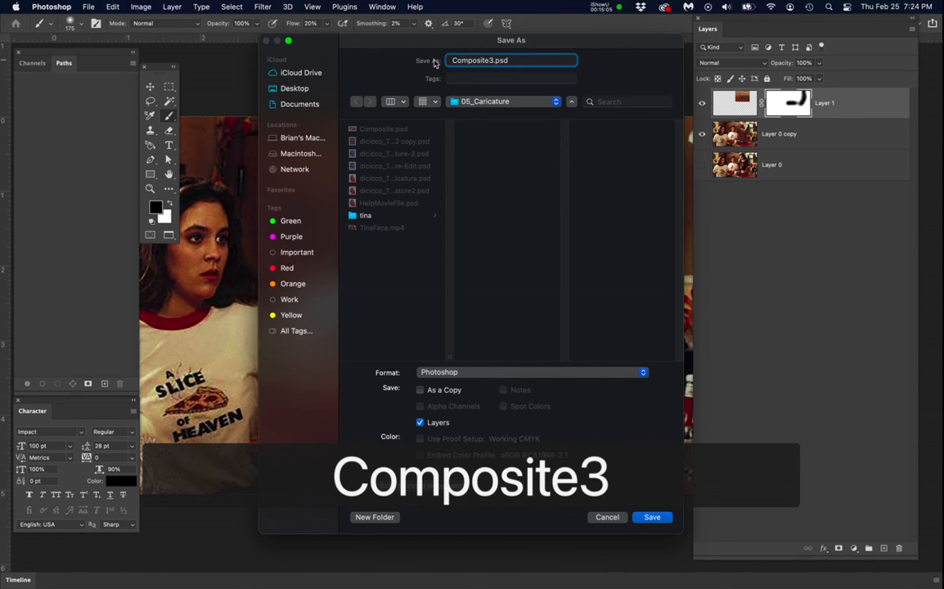
{"action": "key", "text": "Return"}
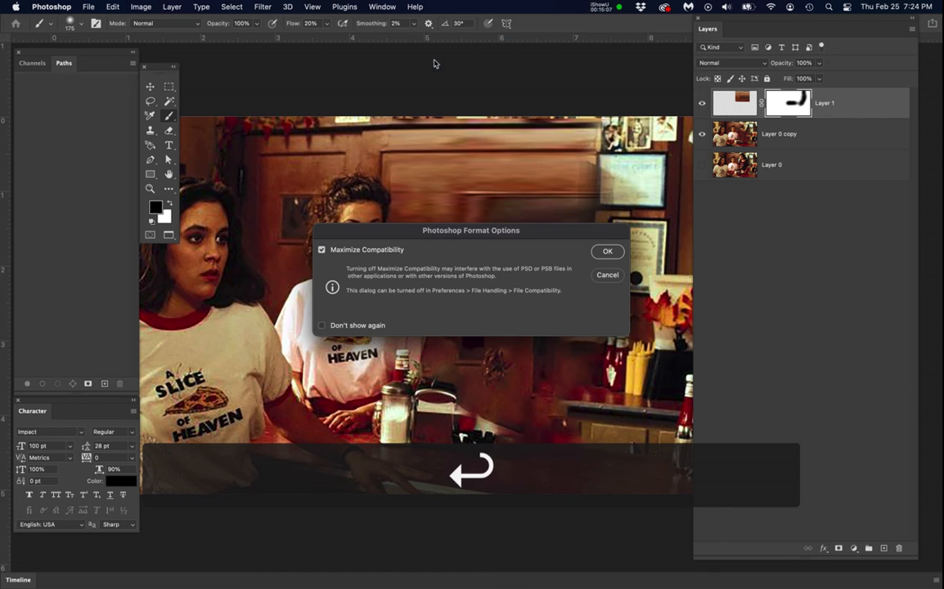
{"action": "left_click", "coordinate": [607, 251]}
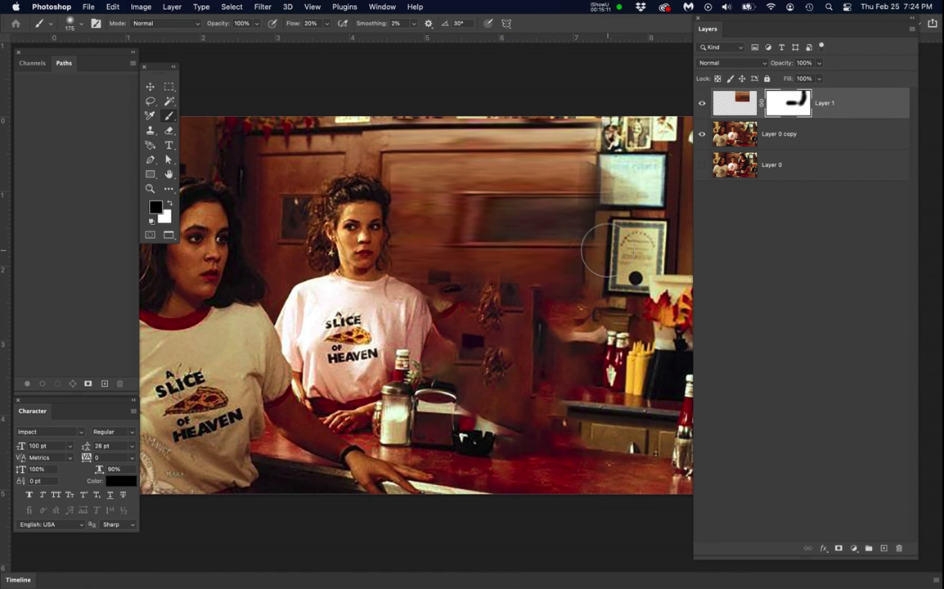
- Switch to HelpMovieFile.psd and duplicate the Parts (merged) layer into the Composite3.psd document
{"action": "scroll", "coordinate": [431, 346], "scroll_direction": "down", "scroll_amount": 3}
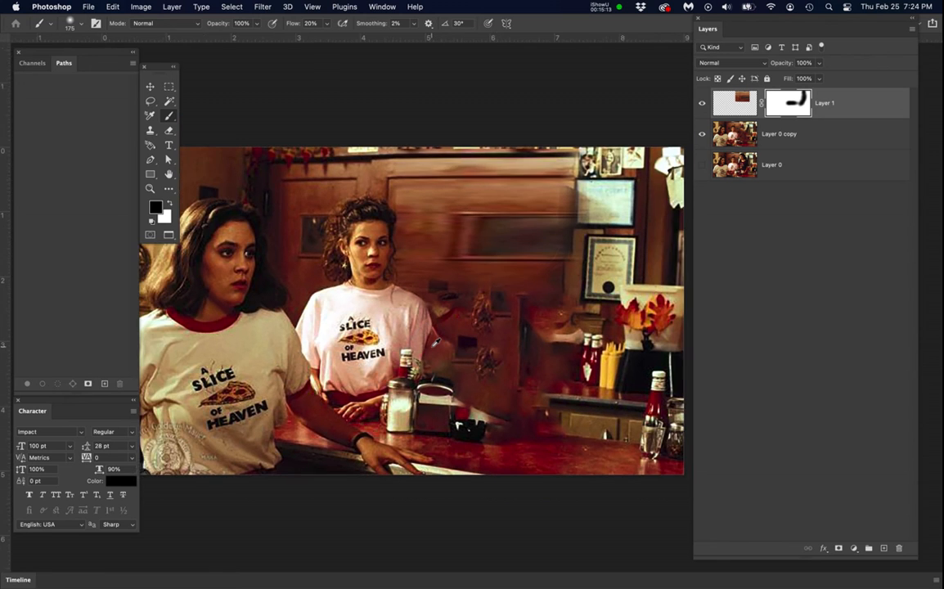
{"action": "scroll", "coordinate": [433, 344], "scroll_direction": "down", "scroll_amount": 1}
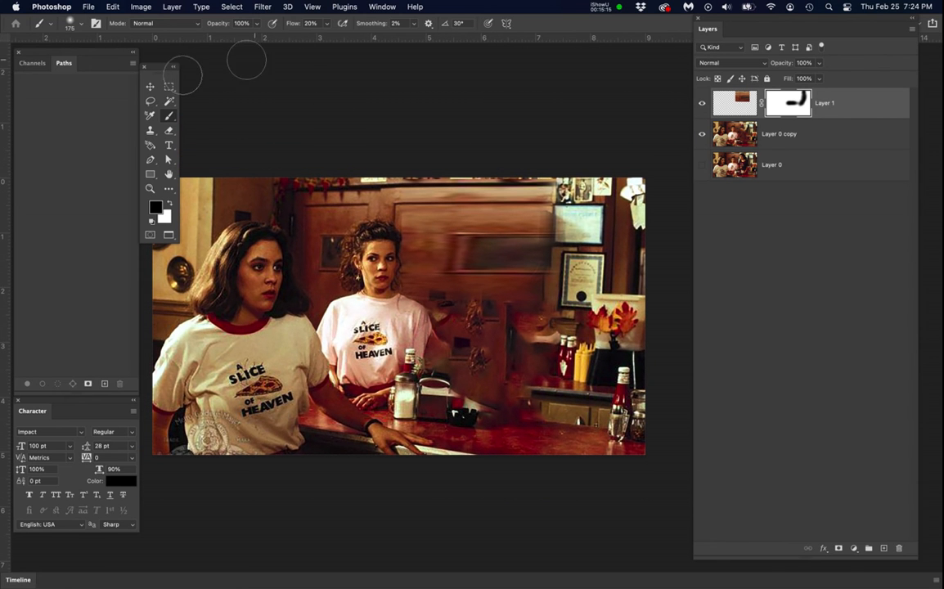
{"action": "key", "text": "super+grave"}
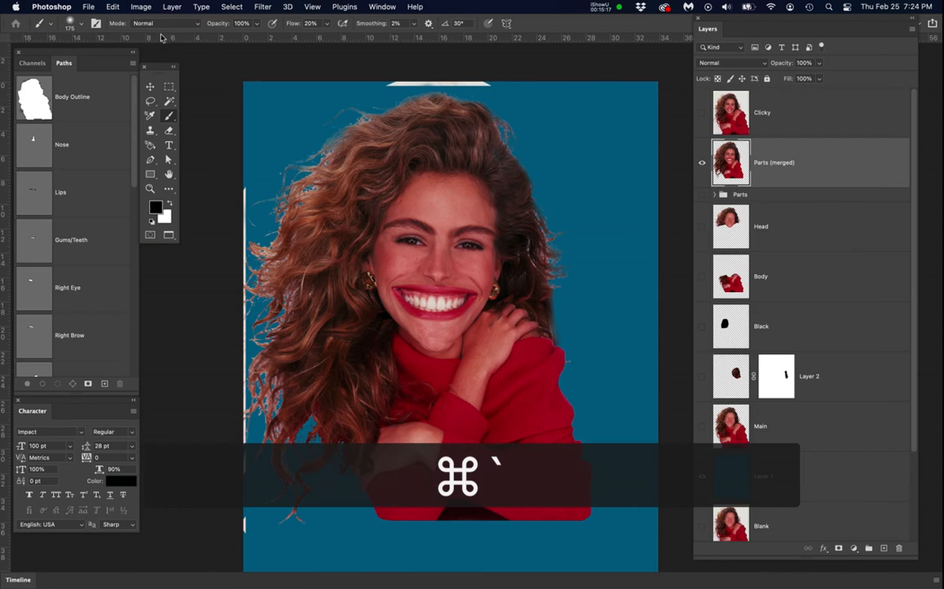
{"action": "right_click", "coordinate": [846, 169]}
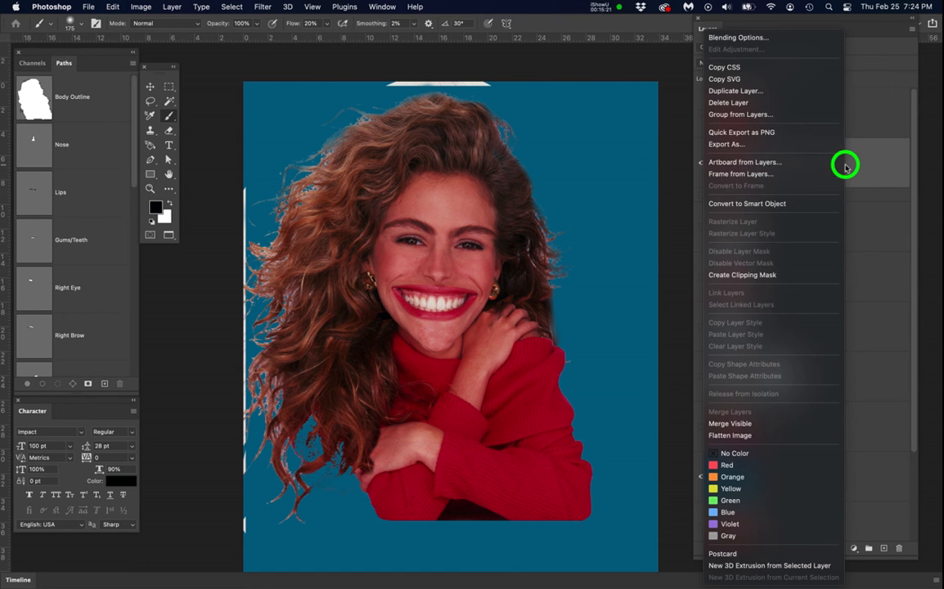
{"action": "left_click", "coordinate": [743, 91]}
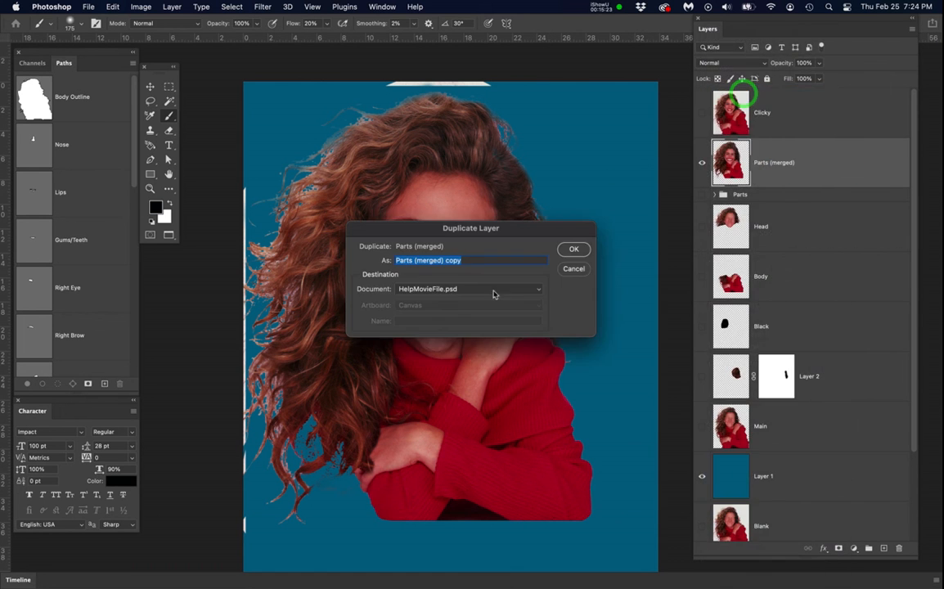
{"action": "left_click", "coordinate": [464, 290]}
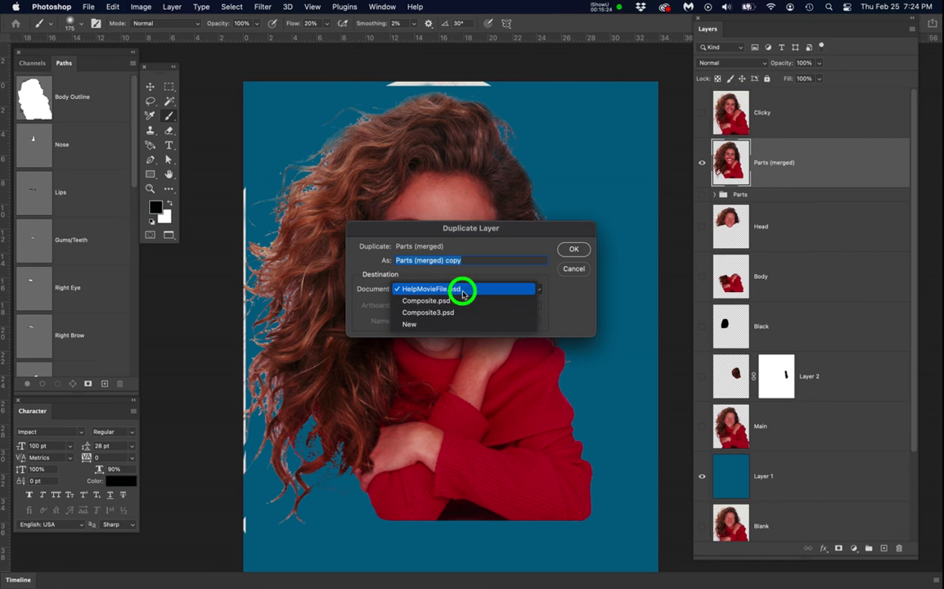
{"action": "left_click", "coordinate": [422, 313]}
{"action": "left_click", "coordinate": [573, 249]}
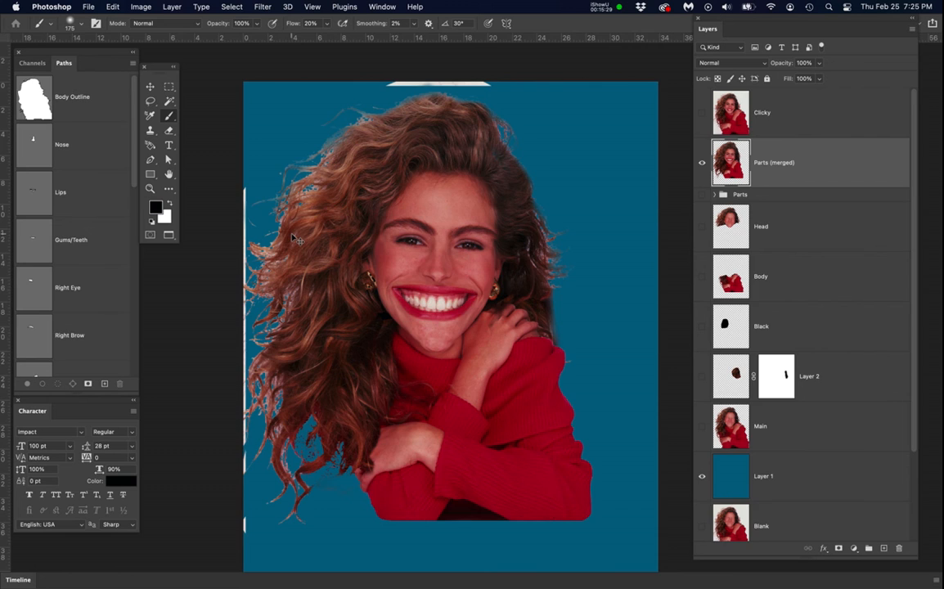
- Return to Composite3.psd, scale the Parts (merged) caricature to 26.40%, and place it leaning on the counter beside the middle woman
{"action": "key", "text": "super+grave"}
{"action": "key", "text": "super+grave"}
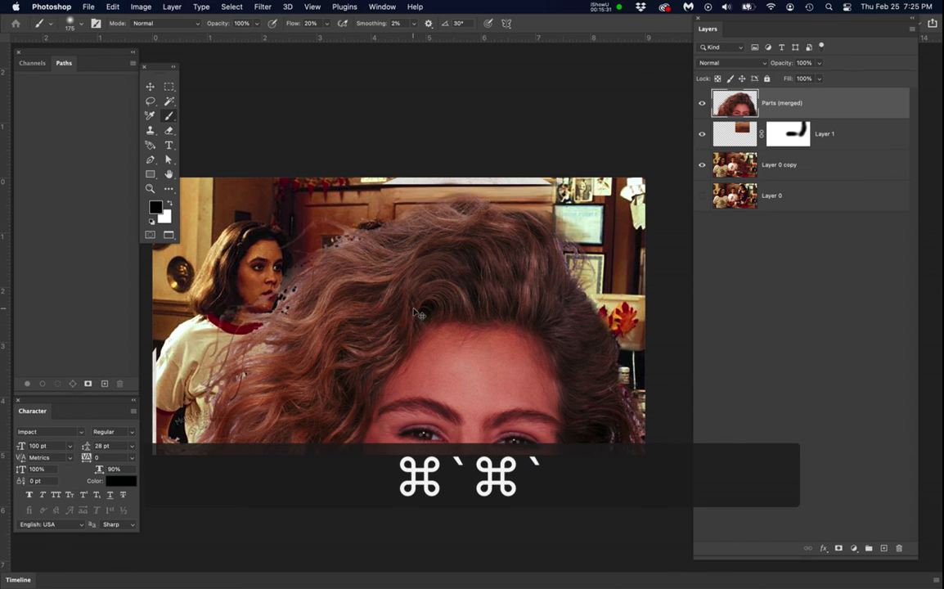
{"action": "scroll", "coordinate": [455, 297], "scroll_direction": "down", "scroll_amount": 5}
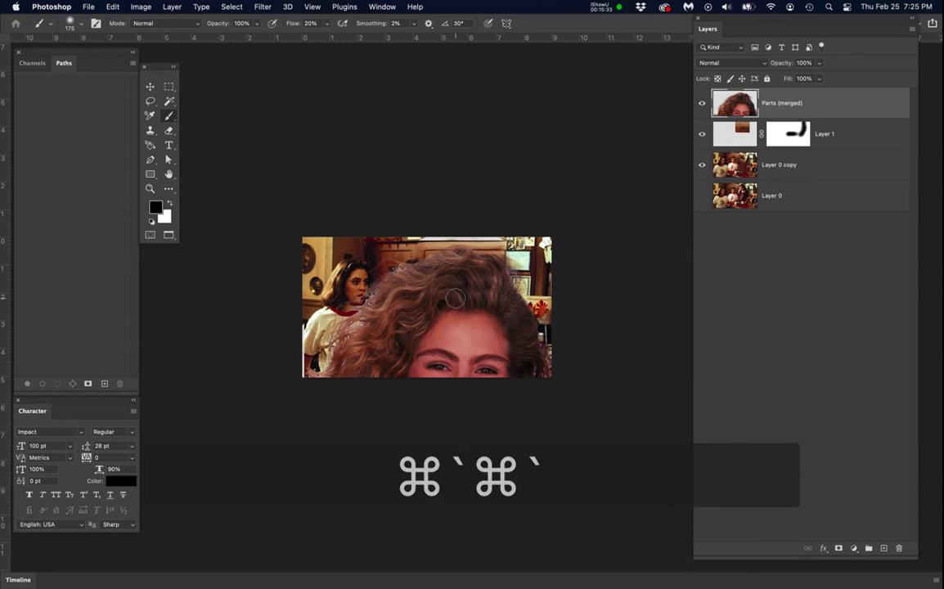
{"action": "left_click_drag", "start_coordinate": [527, 303], "coordinate": [532, 233]}
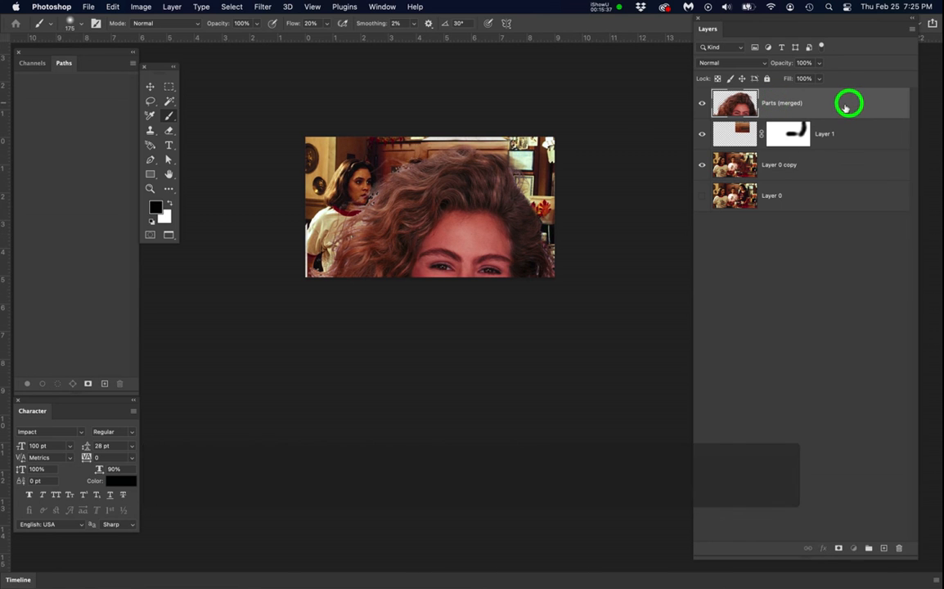
{"action": "key", "text": "super+t"}
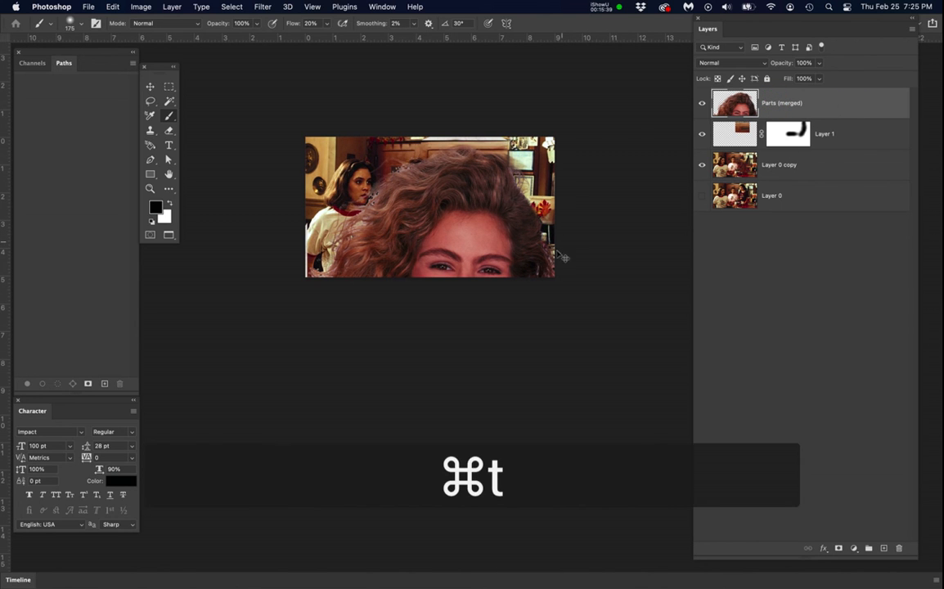
{"action": "left_click_drag", "start_coordinate": [628, 528], "coordinate": [346, 292]}
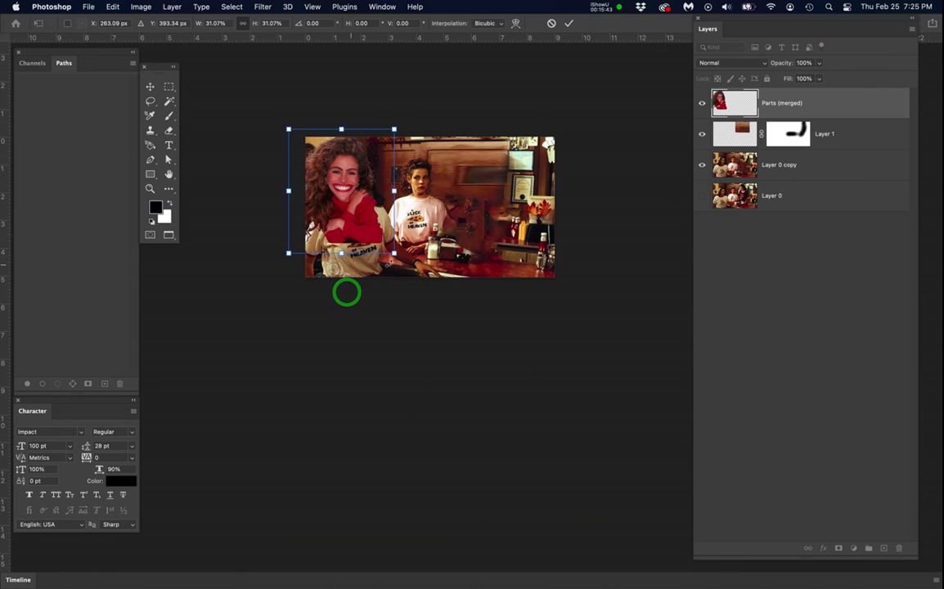
{"action": "left_click_drag", "start_coordinate": [396, 255], "coordinate": [492, 251]}
{"action": "scroll", "coordinate": [498, 256], "scroll_direction": "up", "scroll_amount": 5}
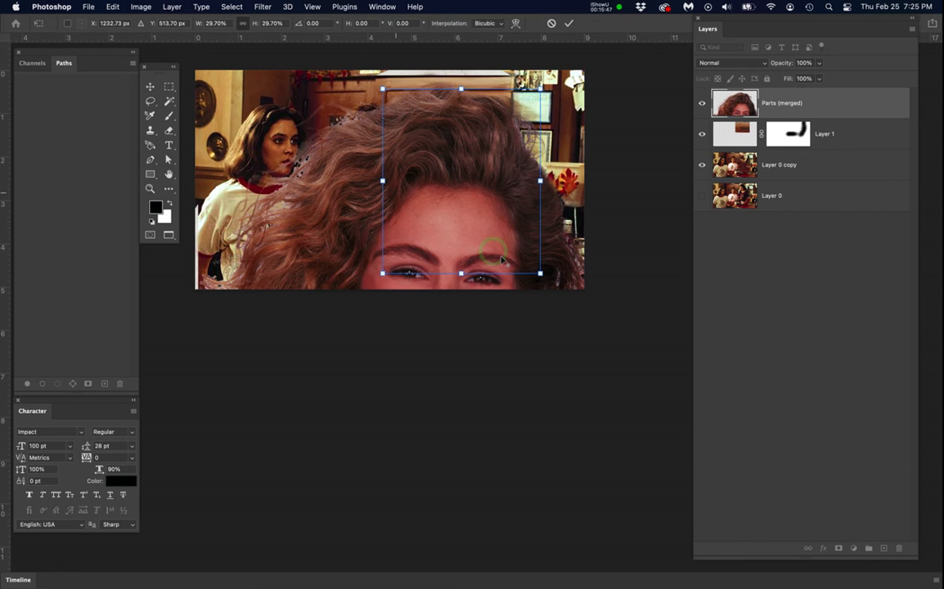
{"action": "scroll", "coordinate": [498, 235], "scroll_direction": "up", "scroll_amount": 1}
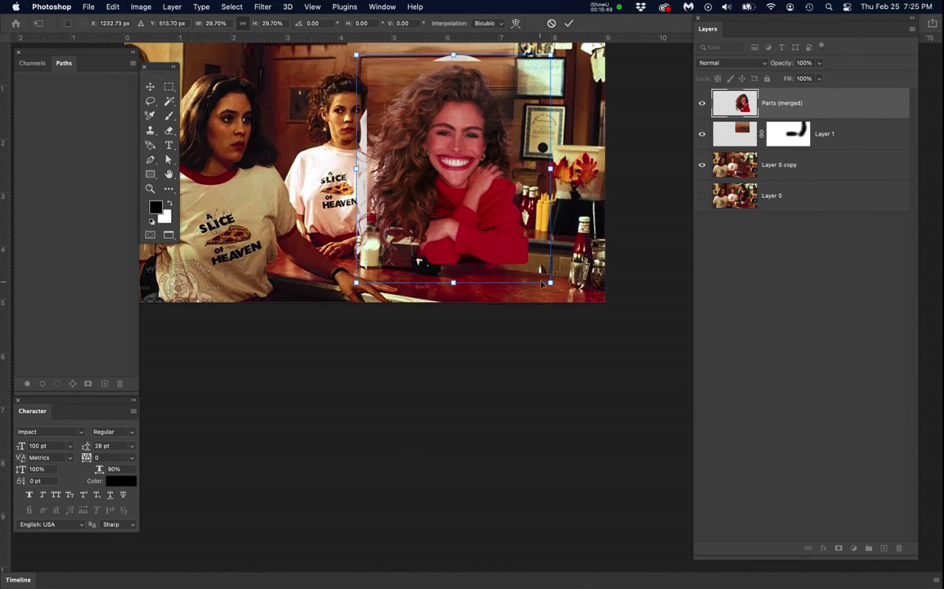
{"action": "left_click_drag", "start_coordinate": [551, 282], "coordinate": [528, 259]}
{"action": "left_click_drag", "start_coordinate": [488, 229], "coordinate": [482, 252]}
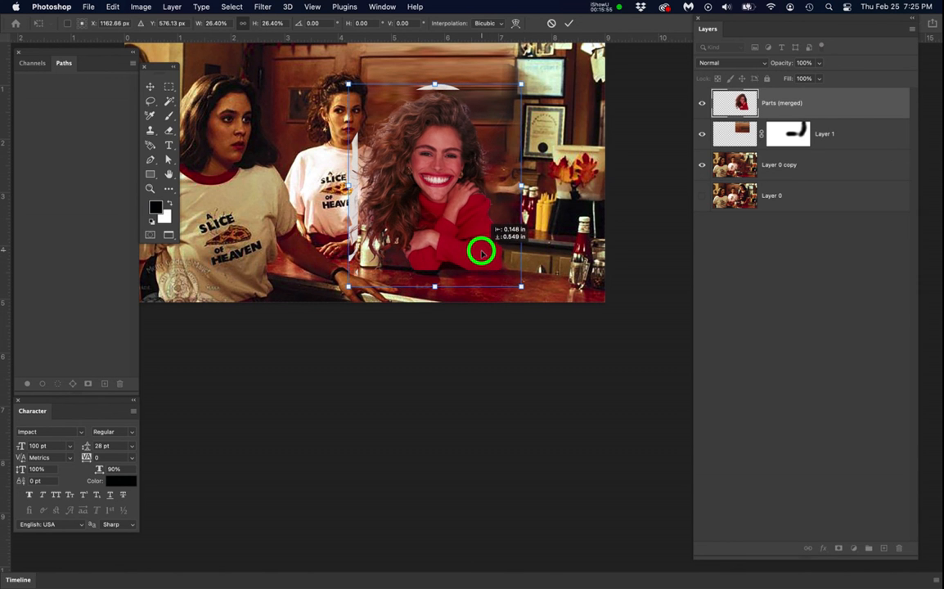
{"action": "key", "text": "Return"}
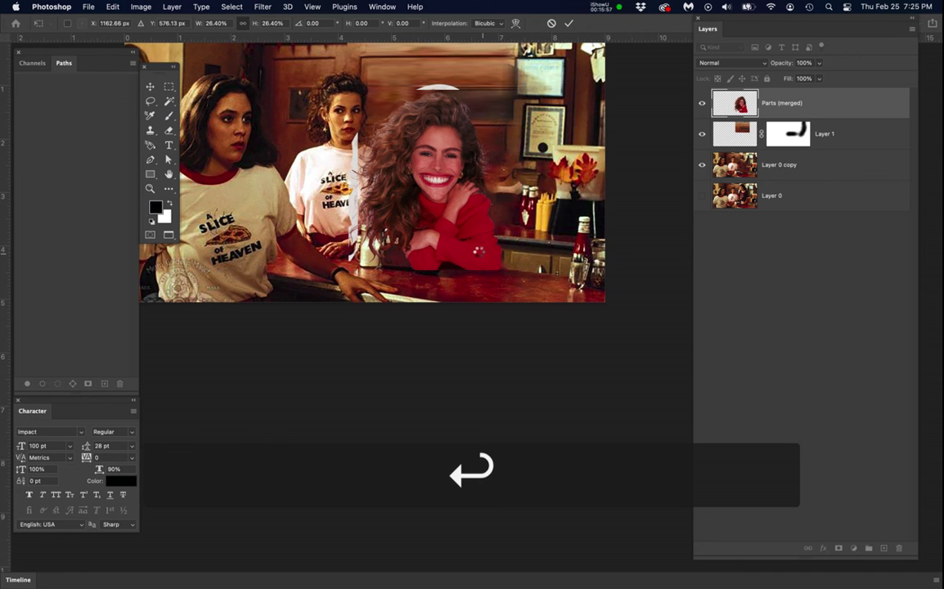
- Add a white layer mask to the Parts (merged) layer
{"action": "scroll", "coordinate": [486, 185], "scroll_direction": "up", "scroll_amount": 5}
{"action": "left_click_drag", "start_coordinate": [502, 199], "coordinate": [543, 280]}
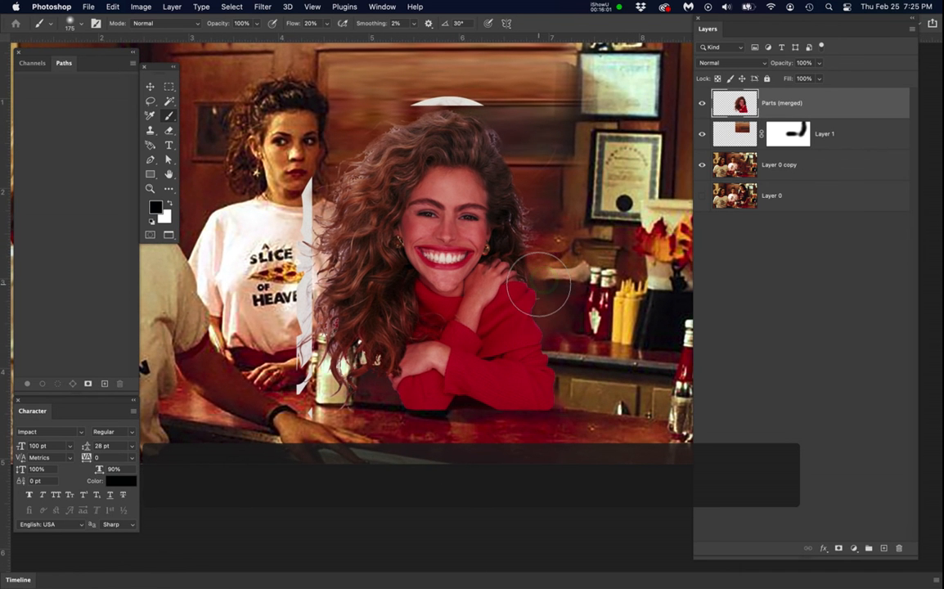
{"action": "left_click", "coordinate": [796, 103]}
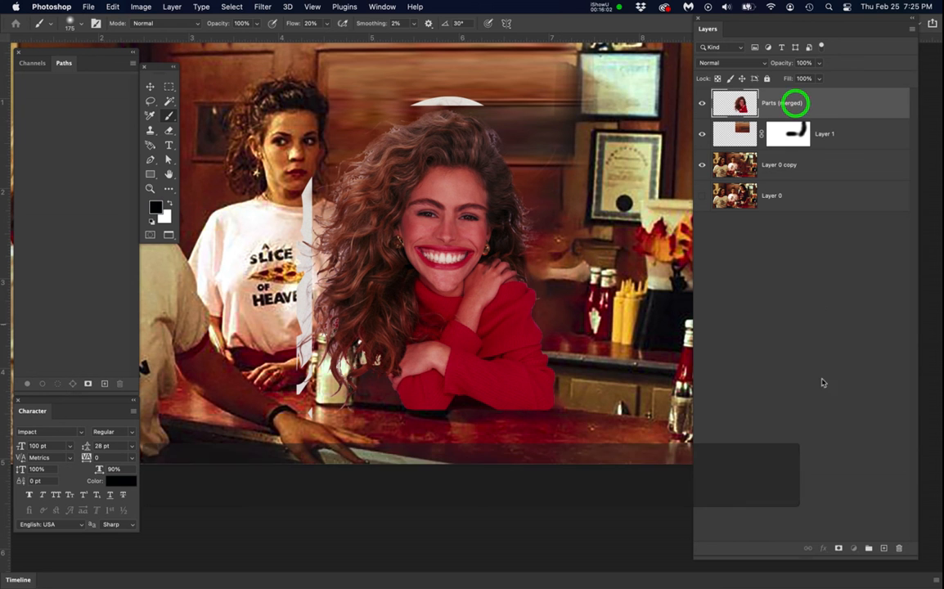
{"action": "left_click", "coordinate": [836, 548]}
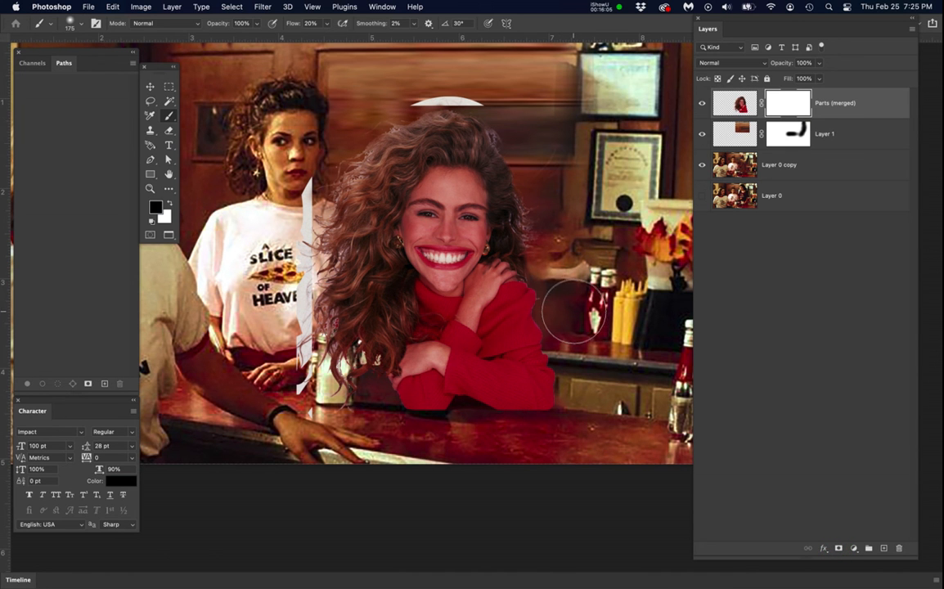
- Reduce the brush size to 30 and paint black on the mask along the outer edge of the red sweater's shoulder and sleeve
{"action": "scroll", "coordinate": [577, 307], "scroll_direction": "up", "scroll_amount": 1}
{"action": "scroll", "coordinate": [576, 307], "scroll_direction": "up", "scroll_amount": 4}
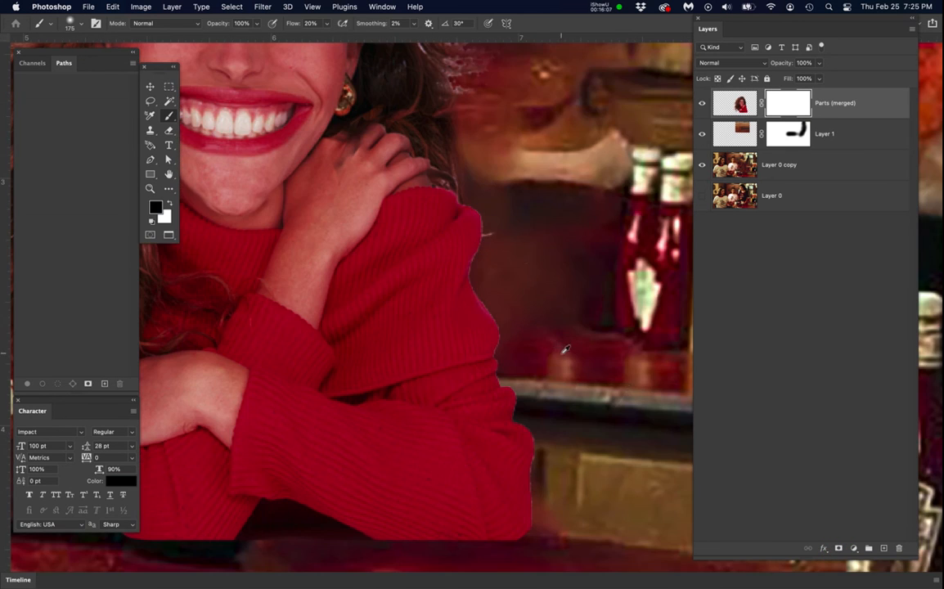
{"action": "key", "text": "bracketleft"}
{"action": "key", "text": "bracketleft"}
{"action": "key", "text": "bracketleft"}
{"action": "key", "text": "bracketleft"}
{"action": "key", "text": "bracketleft"}
{"action": "key", "text": "bracketleft"}
{"action": "key", "text": "bracketleft"}
{"action": "key", "text": "bracketleft"}
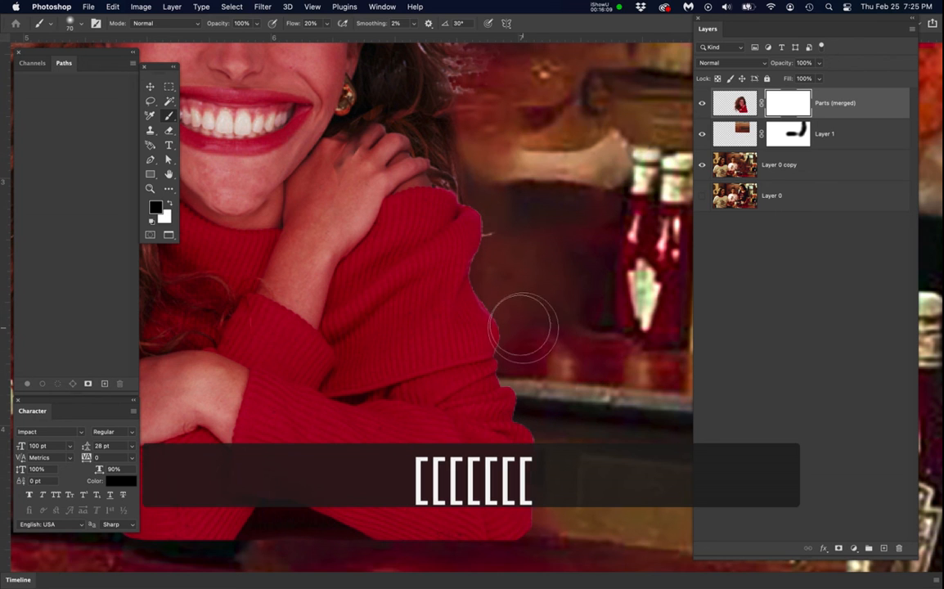
{"action": "key", "text": "bracketleft"}
{"action": "key", "text": "bracketleft"}
{"action": "key", "text": "bracketleft"}
{"action": "key", "text": "bracketleft"}
{"action": "key", "text": "bracketleft"}
{"action": "key", "text": "bracketleft"}
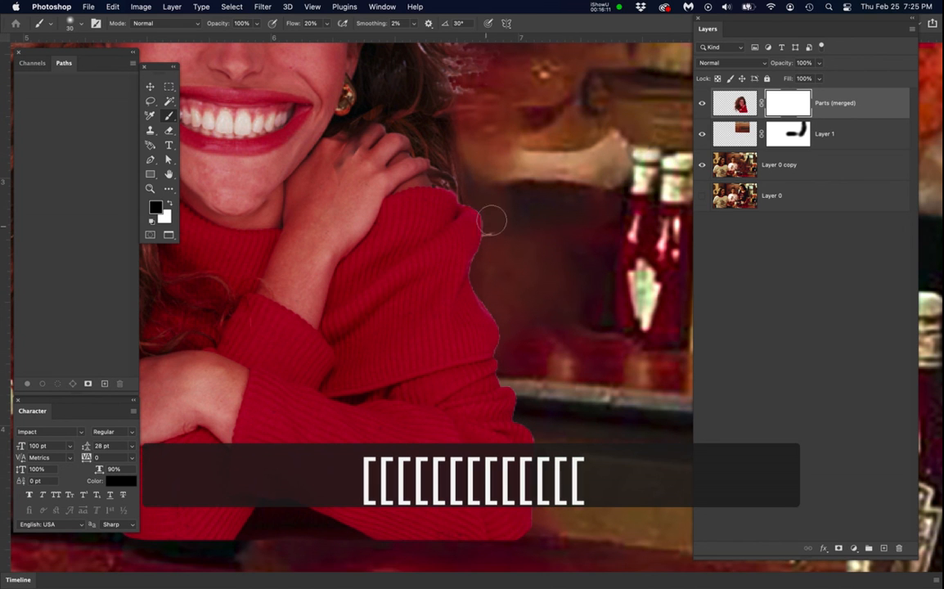
{"action": "mouse_move", "coordinate": [481, 205]}
{"action": "left_mouse_down"}
{"action": "mouse_move", "coordinate": [475, 264]}
{"action": "mouse_move", "coordinate": [486, 292]}
{"action": "mouse_move", "coordinate": [476, 270]}
{"action": "mouse_move", "coordinate": [497, 228]}
{"action": "mouse_move", "coordinate": [485, 232]}
{"action": "mouse_move", "coordinate": [458, 192]}
{"action": "mouse_move", "coordinate": [485, 209]}
{"action": "mouse_move", "coordinate": [489, 256]}
{"action": "mouse_move", "coordinate": [482, 264]}
{"action": "mouse_move", "coordinate": [483, 246]}
{"action": "mouse_move", "coordinate": [471, 277]}
{"action": "mouse_move", "coordinate": [498, 320]}
{"action": "mouse_move", "coordinate": [501, 353]}
{"action": "mouse_move", "coordinate": [478, 286]}
{"action": "left_mouse_up"}
{"action": "mouse_move", "coordinate": [502, 348]}
{"action": "left_mouse_down"}
{"action": "mouse_move", "coordinate": [536, 453]}
{"action": "mouse_move", "coordinate": [532, 524]}
{"action": "mouse_move", "coordinate": [516, 548]}
{"action": "mouse_move", "coordinate": [530, 539]}
{"action": "mouse_move", "coordinate": [534, 433]}
{"action": "left_mouse_up"}
- Enlarge the brush to 60 and paint black on the mask from the shoulder up around the hair's outer edge to its top
{"action": "key", "text": "space"}
{"action": "mouse_move", "coordinate": [452, 237]}
{"action": "left_mouse_down"}
{"action": "mouse_move", "coordinate": [468, 380]}
{"action": "mouse_move", "coordinate": [481, 404]}
{"action": "left_mouse_up"}
{"action": "key", "text": "bracketright"}
{"action": "key", "text": "bracketright"}
{"action": "key", "text": "bracketright"}
{"action": "key", "text": "bracketright"}
{"action": "key", "text": "bracketright"}
{"action": "key", "text": "bracketright"}
{"action": "key", "text": "bracketright"}
{"action": "key", "text": "bracketright"}
{"action": "mouse_move", "coordinate": [510, 233]}
{"action": "left_mouse_down"}
{"action": "mouse_move", "coordinate": [483, 265]}
{"action": "mouse_move", "coordinate": [475, 190]}
{"action": "mouse_move", "coordinate": [494, 159]}
{"action": "mouse_move", "coordinate": [483, 193]}
{"action": "left_mouse_up"}
{"action": "left_click_drag", "start_coordinate": [470, 185], "coordinate": [455, 180]}
{"action": "mouse_move", "coordinate": [483, 167]}
{"action": "left_mouse_down"}
{"action": "mouse_move", "coordinate": [480, 121]}
{"action": "mouse_move", "coordinate": [463, 113]}
{"action": "mouse_move", "coordinate": [479, 129]}
{"action": "mouse_move", "coordinate": [485, 116]}
{"action": "mouse_move", "coordinate": [474, 128]}
{"action": "mouse_move", "coordinate": [514, 254]}
{"action": "mouse_move", "coordinate": [507, 169]}
{"action": "mouse_move", "coordinate": [510, 229]}
{"action": "mouse_move", "coordinate": [513, 179]}
{"action": "mouse_move", "coordinate": [506, 222]}
{"action": "mouse_move", "coordinate": [499, 167]}
{"action": "mouse_move", "coordinate": [473, 125]}
{"action": "mouse_move", "coordinate": [486, 145]}
{"action": "mouse_move", "coordinate": [448, 99]}
{"action": "mouse_move", "coordinate": [375, 76]}
{"action": "mouse_move", "coordinate": [423, 92]}
{"action": "mouse_move", "coordinate": [380, 91]}
{"action": "left_mouse_up"}
{"action": "scroll", "coordinate": [484, 149], "scroll_direction": "down", "scroll_amount": 5}
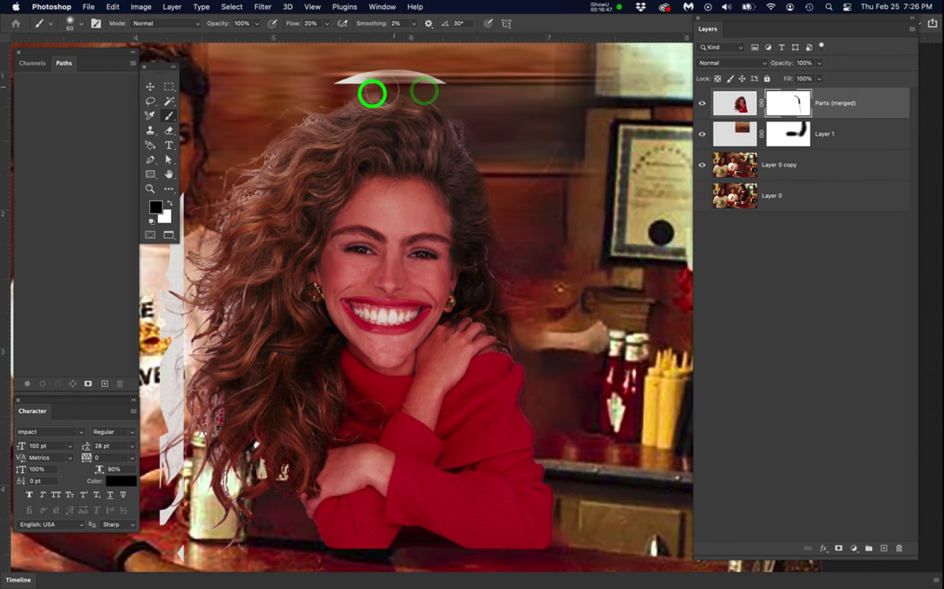
- Lasso the white remnants beside the hair and above the head, delete them from the Parts (merged) layer's image, and deselect
{"action": "left_click_drag", "start_coordinate": [319, 201], "coordinate": [439, 187]}
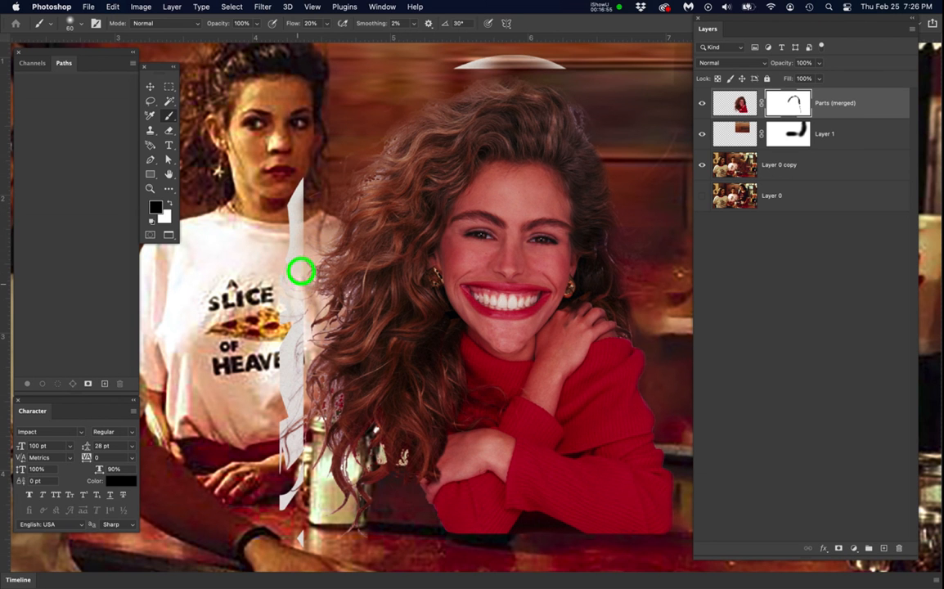
{"action": "key", "text": "l"}
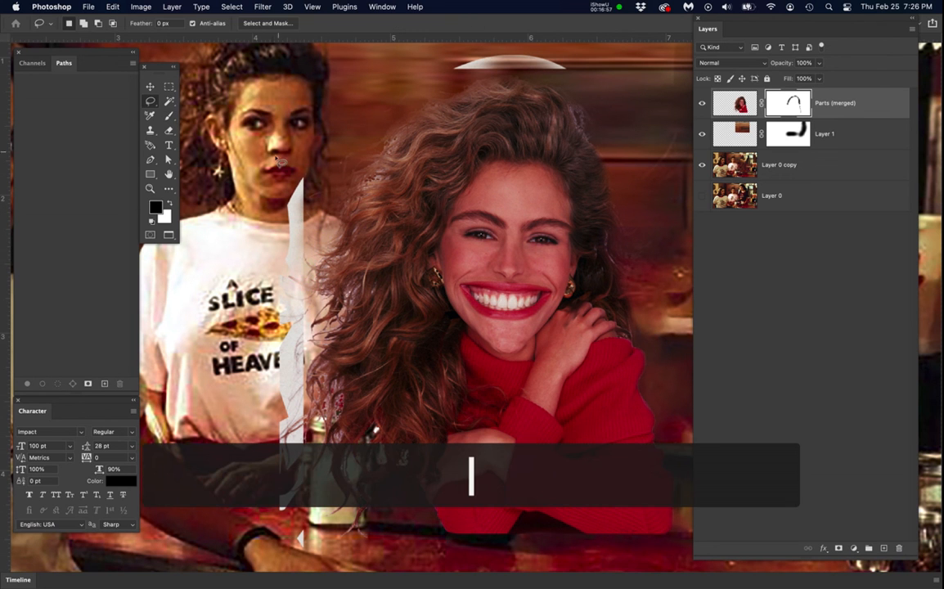
{"action": "left_click_drag", "start_coordinate": [319, 219], "coordinate": [306, 286]}
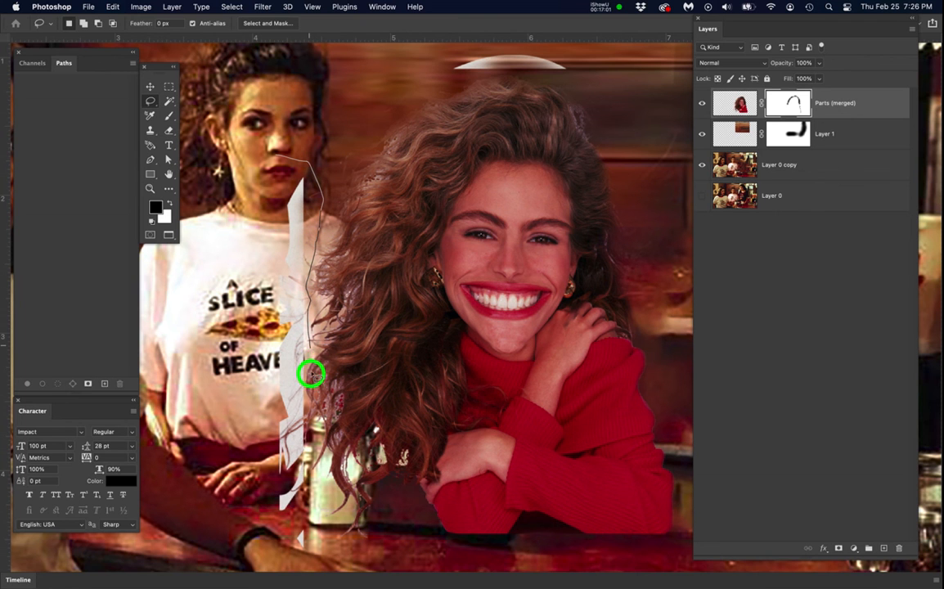
{"action": "left_click_drag", "start_coordinate": [321, 554], "coordinate": [233, 518]}
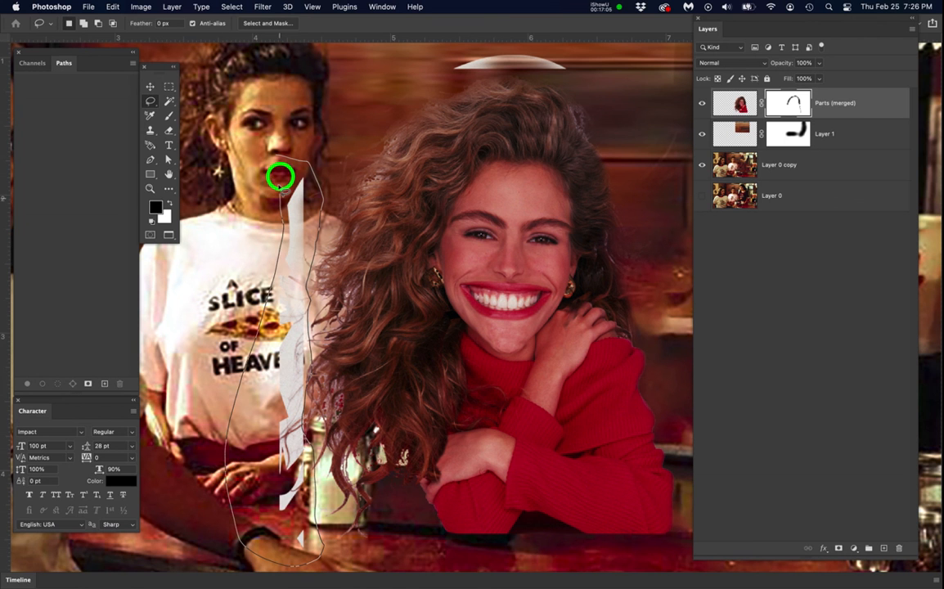
{"action": "left_click_drag", "start_coordinate": [296, 137], "coordinate": [292, 141]}
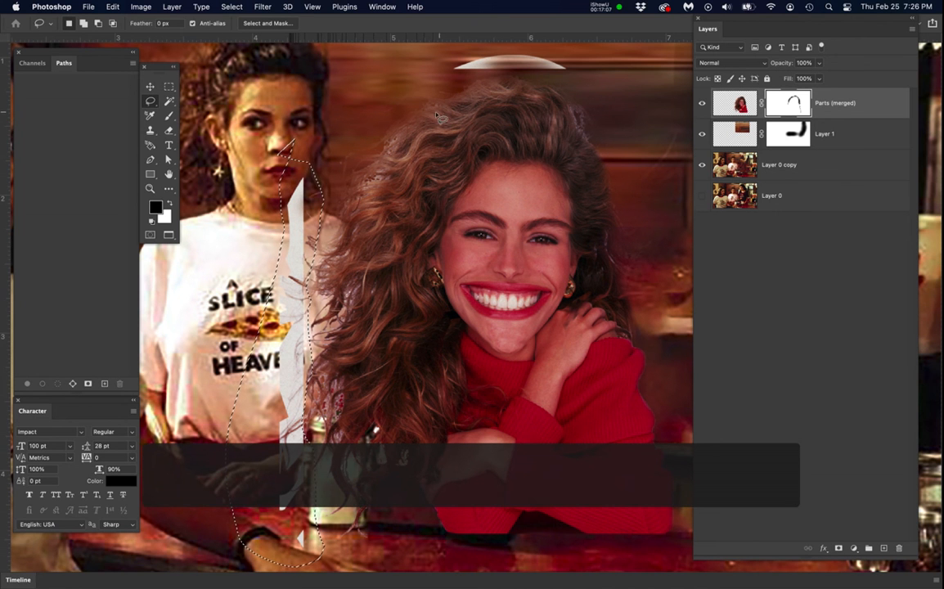
{"action": "left_click", "coordinate": [796, 102]}
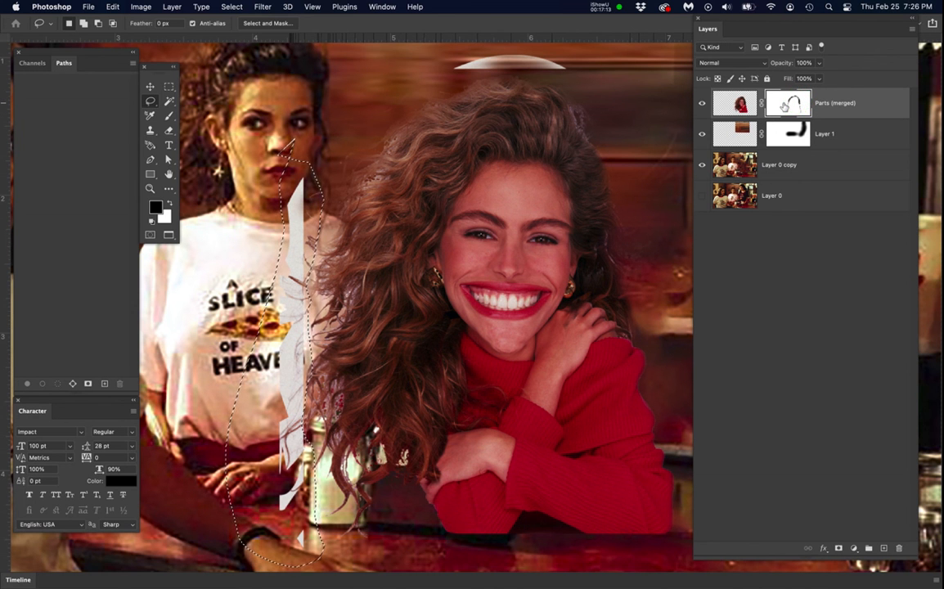
{"action": "left_click", "coordinate": [734, 100]}
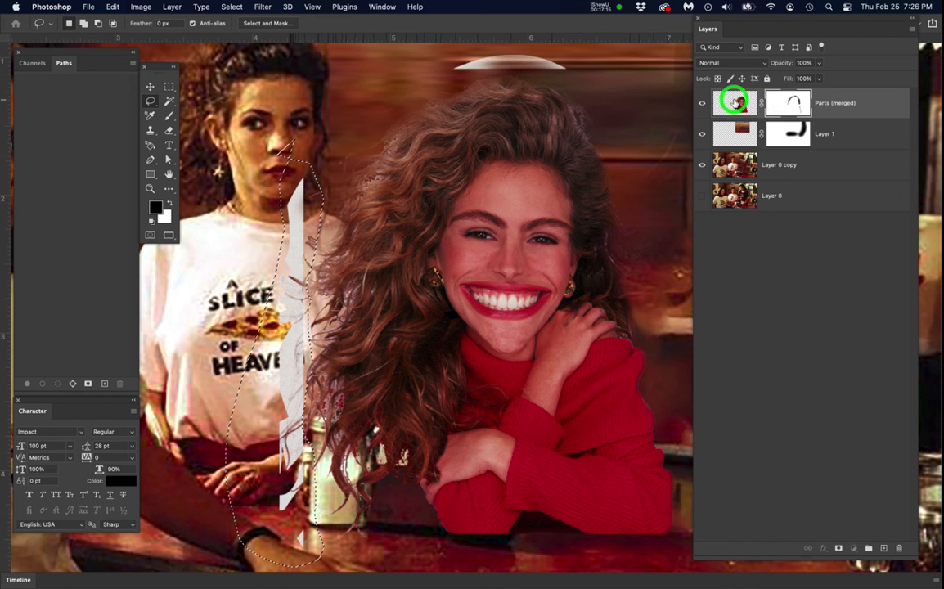
{"action": "left_click_drag", "start_coordinate": [530, 141], "coordinate": [497, 208]}
{"action": "mouse_move", "coordinate": [440, 103]}
{"action": "left_mouse_down"}
{"action": "mouse_move", "coordinate": [559, 110]}
{"action": "mouse_move", "coordinate": [556, 141]}
{"action": "mouse_move", "coordinate": [550, 152]}
{"action": "mouse_move", "coordinate": [411, 152]}
{"action": "mouse_move", "coordinate": [394, 117]}
{"action": "left_mouse_up"}
{"action": "left_click_drag", "start_coordinate": [477, 105], "coordinate": [548, 114]}
{"action": "key", "text": "Delete"}
{"action": "key", "text": "super+d"}
- Paint black with the size 60 brush on the Parts (merged) mask along the hair's outer edge beside the woman and salt shaker
{"action": "scroll", "coordinate": [466, 205], "scroll_direction": "down", "scroll_amount": 3}
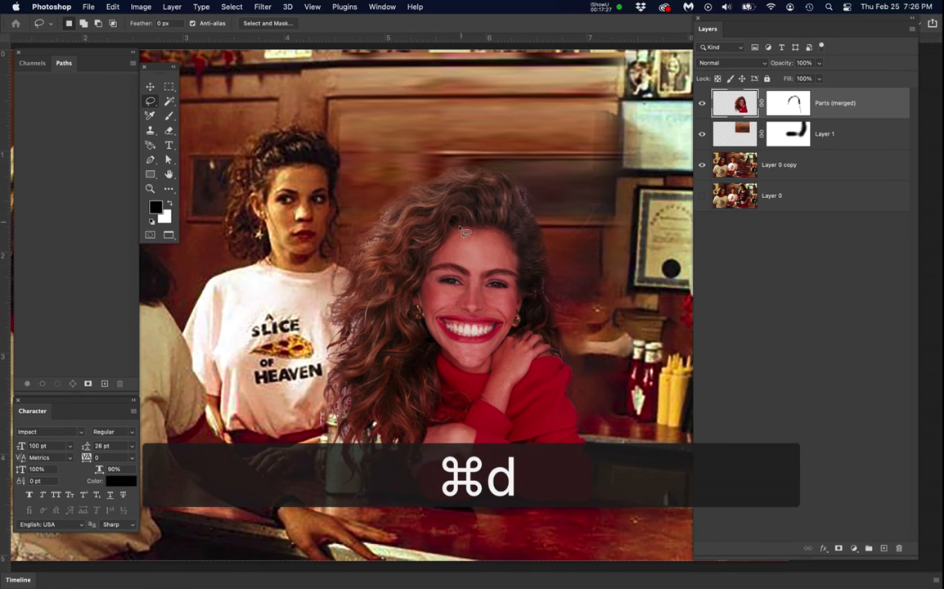
{"action": "left_click_drag", "start_coordinate": [436, 266], "coordinate": [495, 198]}
{"action": "scroll", "coordinate": [430, 330], "scroll_direction": "up", "scroll_amount": 1}
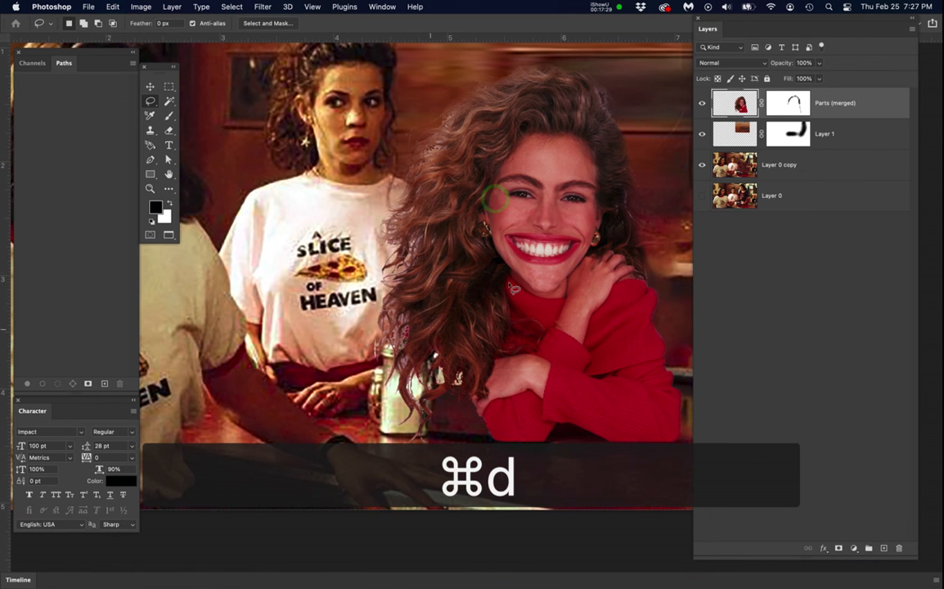
{"action": "key", "text": "b"}
{"action": "scroll", "coordinate": [390, 403], "scroll_direction": "up", "scroll_amount": 2}
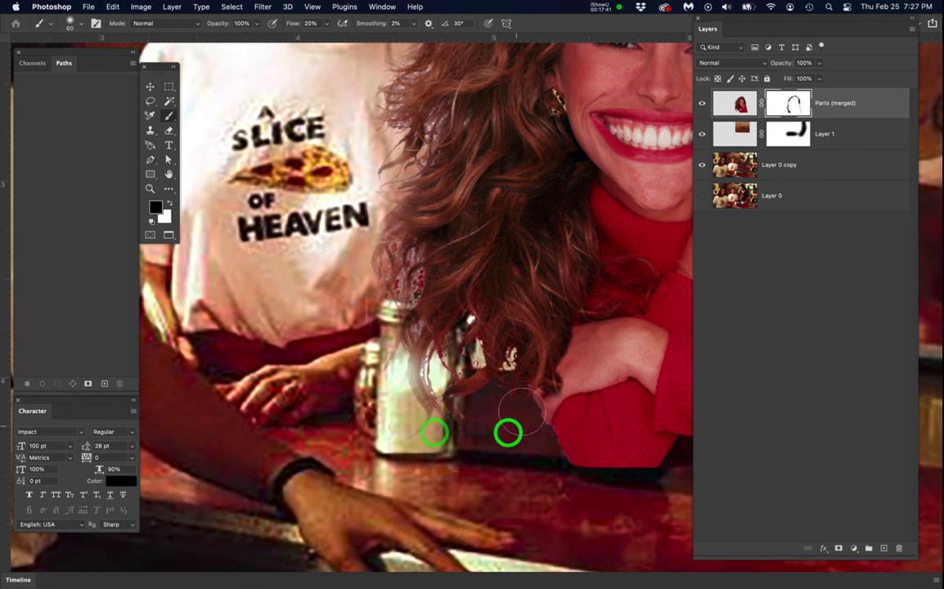
{"action": "scroll", "coordinate": [414, 368], "scroll_direction": "down", "scroll_amount": 4}
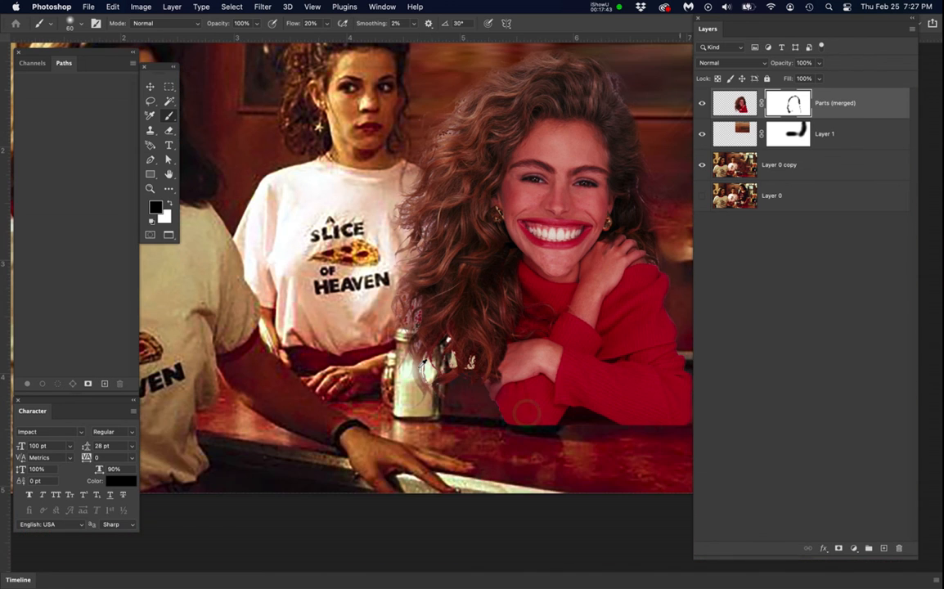
{"action": "left_click_drag", "start_coordinate": [412, 306], "coordinate": [398, 336]}
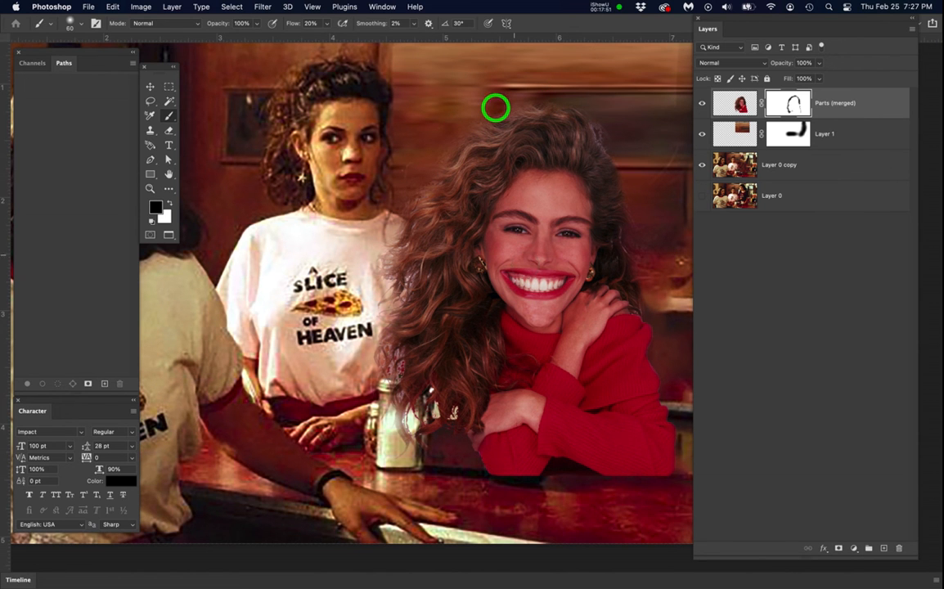
- Clone dark hair over the pale streaks beside the earring-side temple on the Parts (merged) layer's image with the Clone Stamp
{"action": "scroll", "coordinate": [552, 276], "scroll_direction": "down", "scroll_amount": 2}
{"action": "left_click_drag", "start_coordinate": [561, 308], "coordinate": [492, 274]}
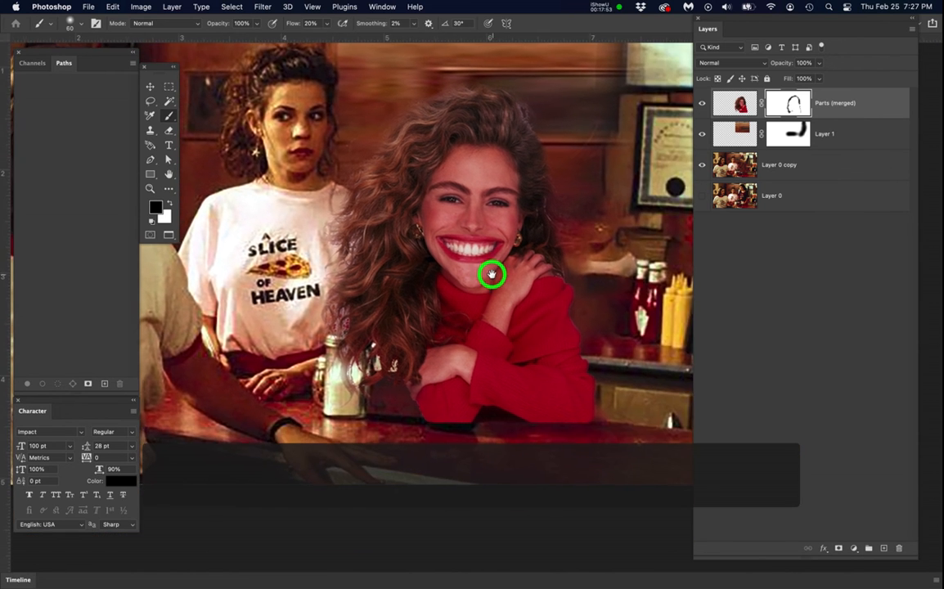
{"action": "scroll", "coordinate": [561, 211], "scroll_direction": "up", "scroll_amount": 8}
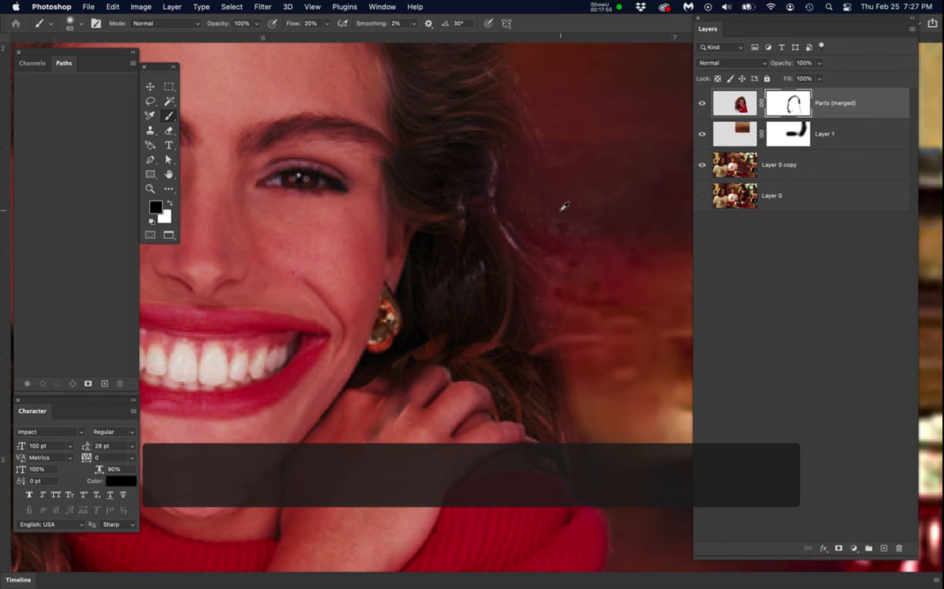
{"action": "left_click_drag", "start_coordinate": [495, 185], "coordinate": [512, 255]}
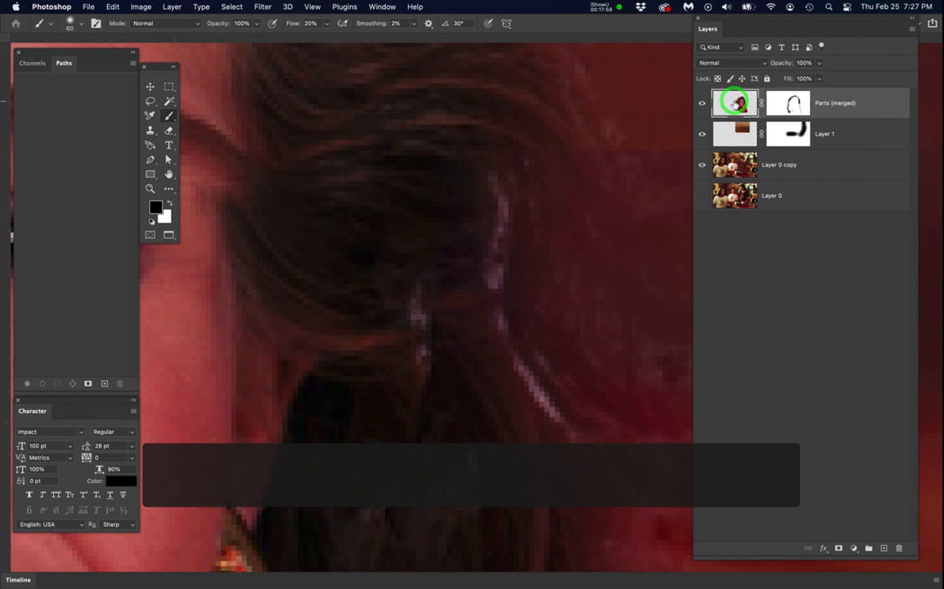
{"action": "key", "text": "s"}
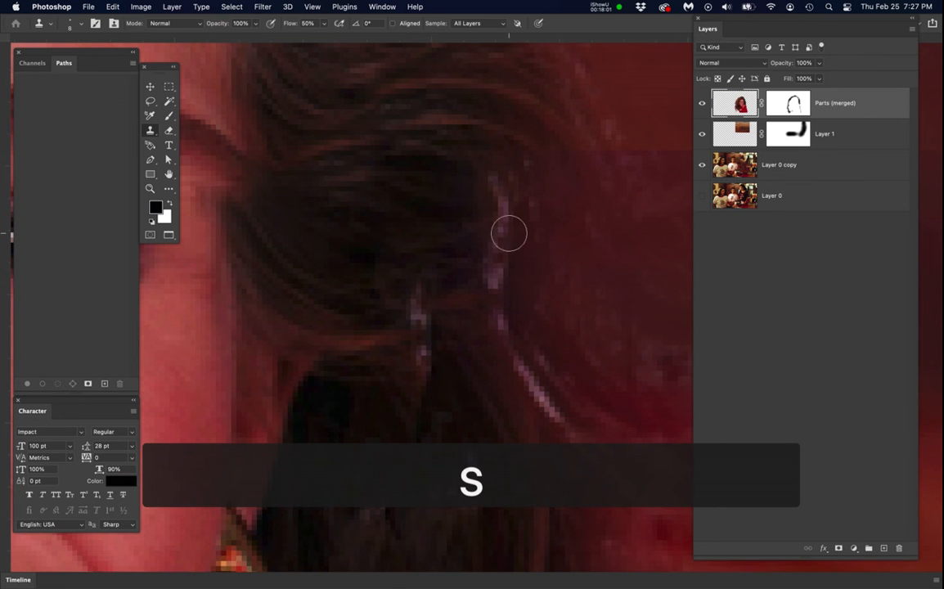
{"action": "left_click", "coordinate": [744, 102]}
{"action": "left_click", "coordinate": [495, 185]}
{"action": "left_click", "coordinate": [497, 207]}
{"action": "left_click", "coordinate": [496, 229]}
{"action": "left_click", "coordinate": [494, 240]}
{"action": "left_click", "coordinate": [491, 264]}
{"action": "left_click", "coordinate": [493, 275]}
{"action": "left_click", "coordinate": [488, 295]}
{"action": "left_click", "coordinate": [492, 315]}
{"action": "left_click", "coordinate": [494, 332]}
{"action": "left_click", "coordinate": [508, 372]}
{"action": "left_click", "coordinate": [521, 381]}
{"action": "left_click", "coordinate": [532, 391]}
{"action": "left_click", "coordinate": [546, 404]}
{"action": "left_click", "coordinate": [552, 411]}
{"action": "left_click", "coordinate": [537, 370]}
{"action": "left_click", "coordinate": [520, 346]}
{"action": "left_click", "coordinate": [508, 310]}
{"action": "left_click", "coordinate": [499, 284]}
{"action": "left_click", "coordinate": [422, 325]}
{"action": "left_click", "coordinate": [421, 309]}
{"action": "left_click", "coordinate": [422, 296]}
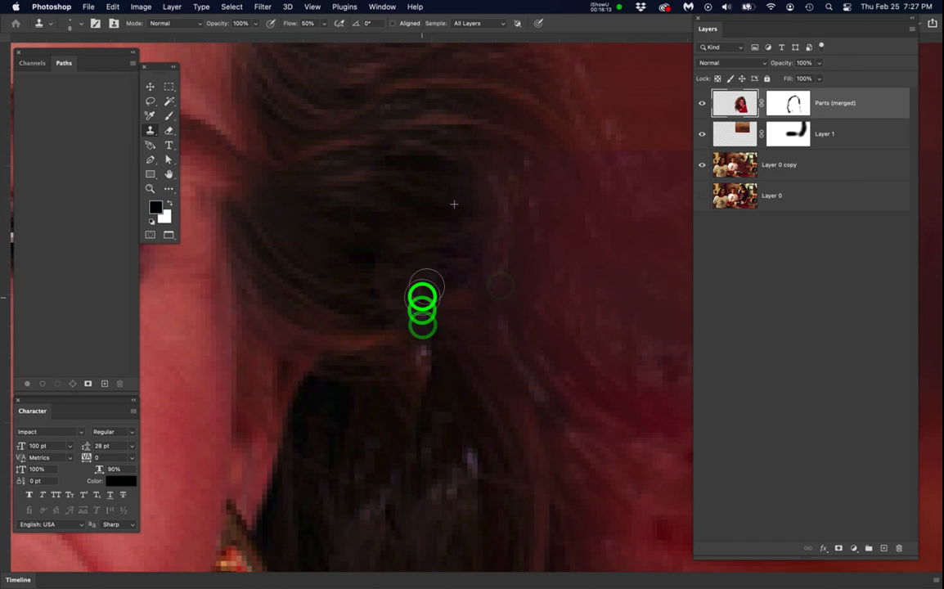
{"action": "left_click", "coordinate": [499, 238]}
{"action": "left_click", "coordinate": [510, 193]}
{"action": "left_click", "coordinate": [499, 177]}
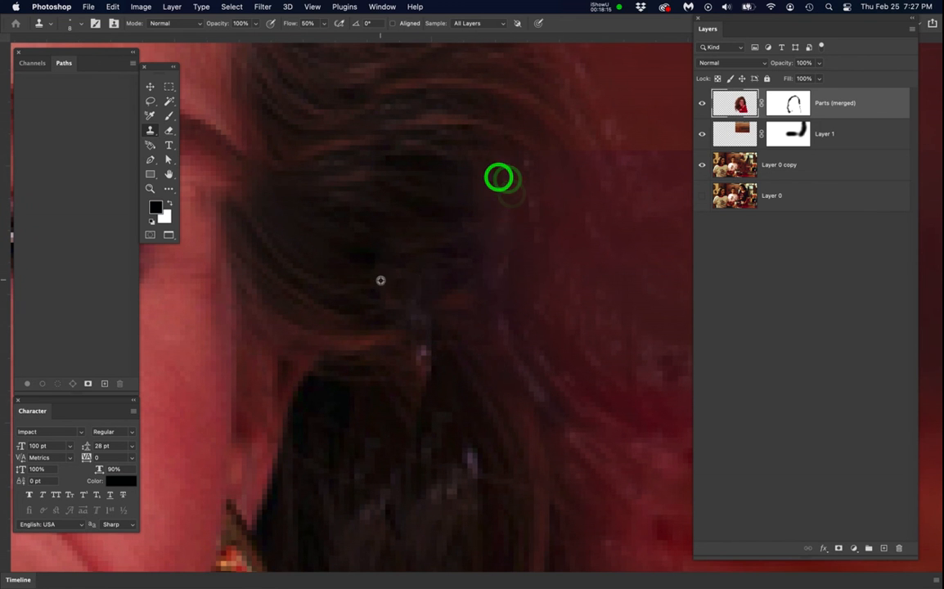
- Reduce the brush size to 20 and paint black on the Parts (merged) mask along the sweater's lower edge where it meets the counter
{"action": "scroll", "coordinate": [381, 280], "scroll_direction": "down", "scroll_amount": 5}
{"action": "mouse_move", "coordinate": [380, 279]}
{"action": "left_mouse_down"}
{"action": "mouse_move", "coordinate": [542, 316]}
{"action": "mouse_move", "coordinate": [509, 283]}
{"action": "mouse_move", "coordinate": [507, 297]}
{"action": "left_mouse_up"}
{"action": "scroll", "coordinate": [509, 284], "scroll_direction": "down", "scroll_amount": 2}
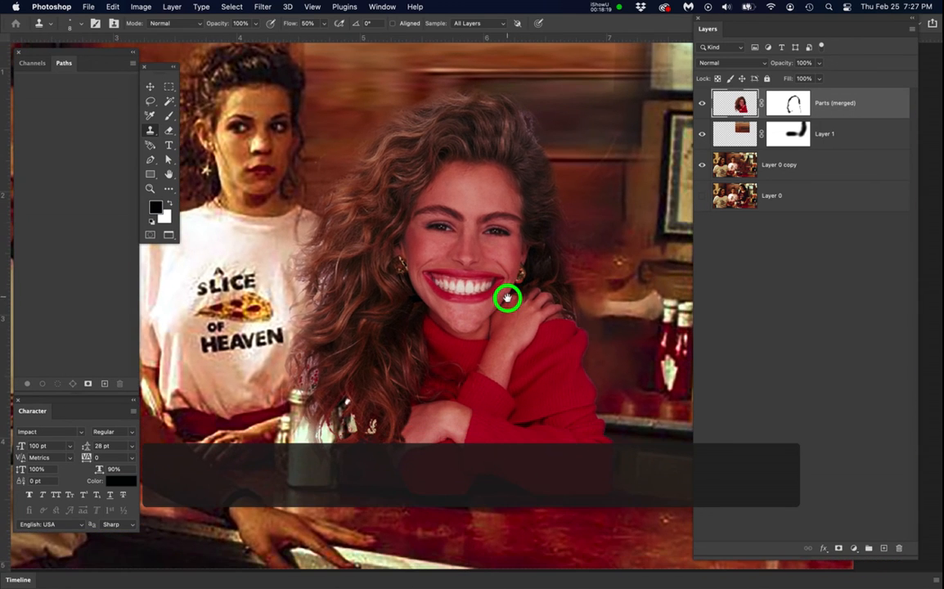
{"action": "scroll", "coordinate": [507, 298], "scroll_direction": "up", "scroll_amount": 5}
{"action": "left_click", "coordinate": [789, 102]}
{"action": "key", "text": "b"}
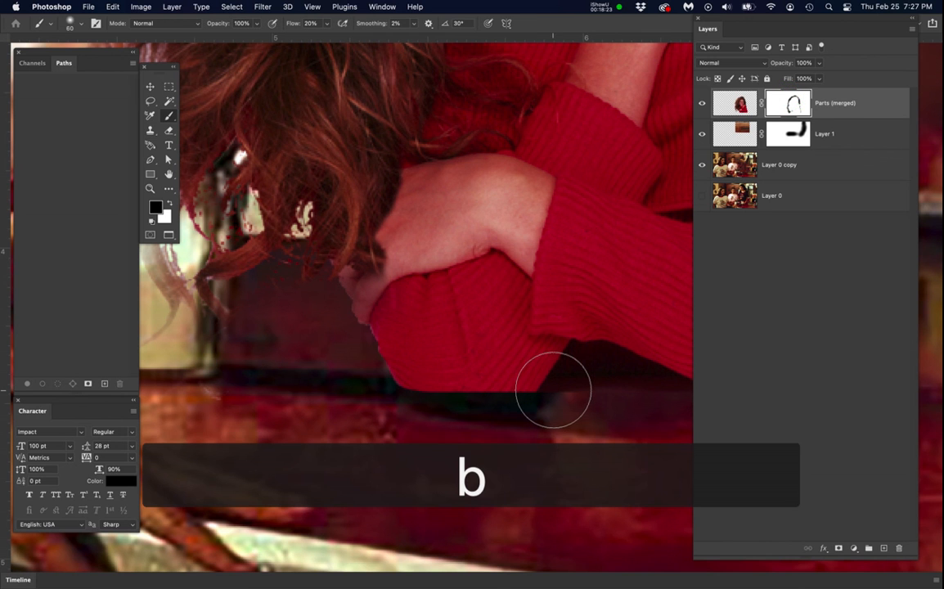
{"action": "key", "text": "bracketleft"}
{"action": "key", "text": "bracketleft"}
{"action": "key", "text": "bracketleft"}
{"action": "key", "text": "bracketleft"}
{"action": "key", "text": "bracketleft"}
{"action": "key", "text": "bracketleft"}
{"action": "key", "text": "bracketleft"}
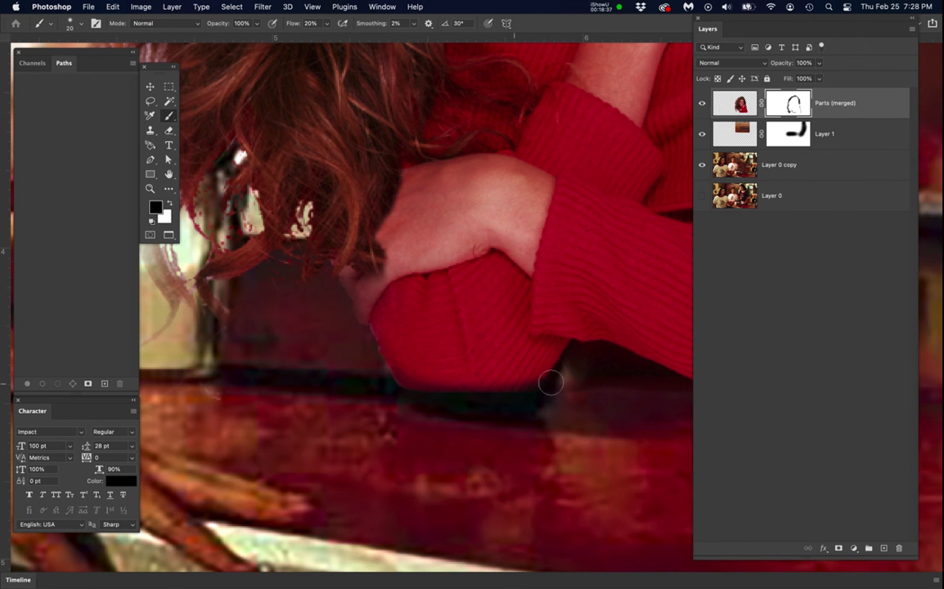
{"action": "left_click_drag", "start_coordinate": [553, 383], "coordinate": [286, 403]}
{"action": "left_click_drag", "start_coordinate": [429, 415], "coordinate": [652, 402]}
- Check the whole blended figure against the restaurant scene and save the document
{"action": "scroll", "coordinate": [496, 421], "scroll_direction": "down", "scroll_amount": 6}
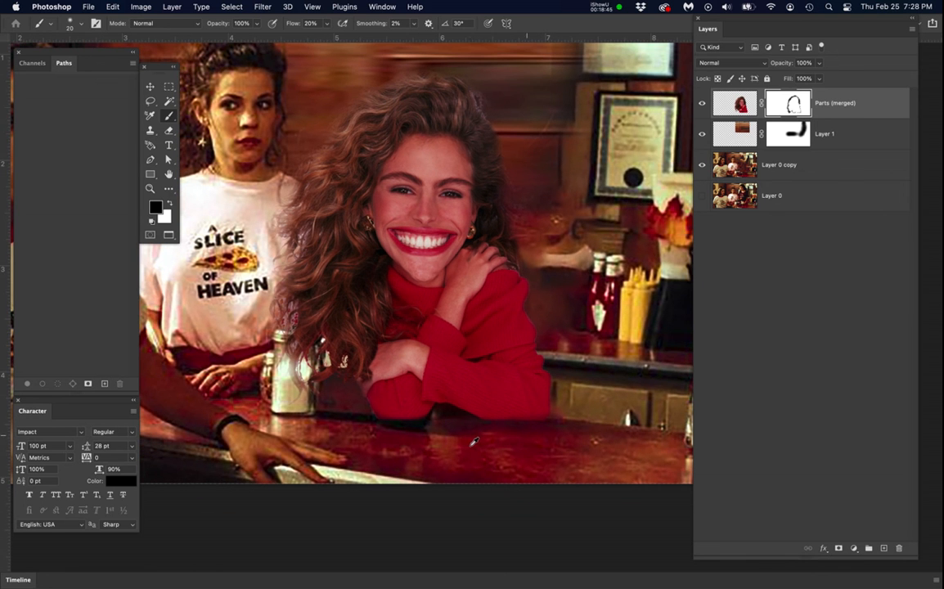
{"action": "left_click_drag", "start_coordinate": [451, 436], "coordinate": [500, 447]}
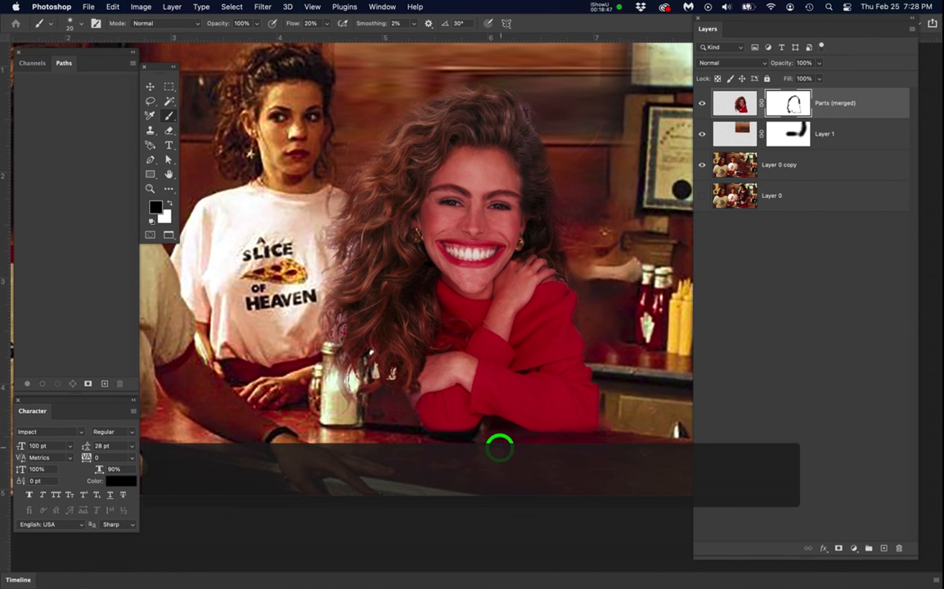
{"action": "scroll", "coordinate": [510, 412], "scroll_direction": "down", "scroll_amount": 2}
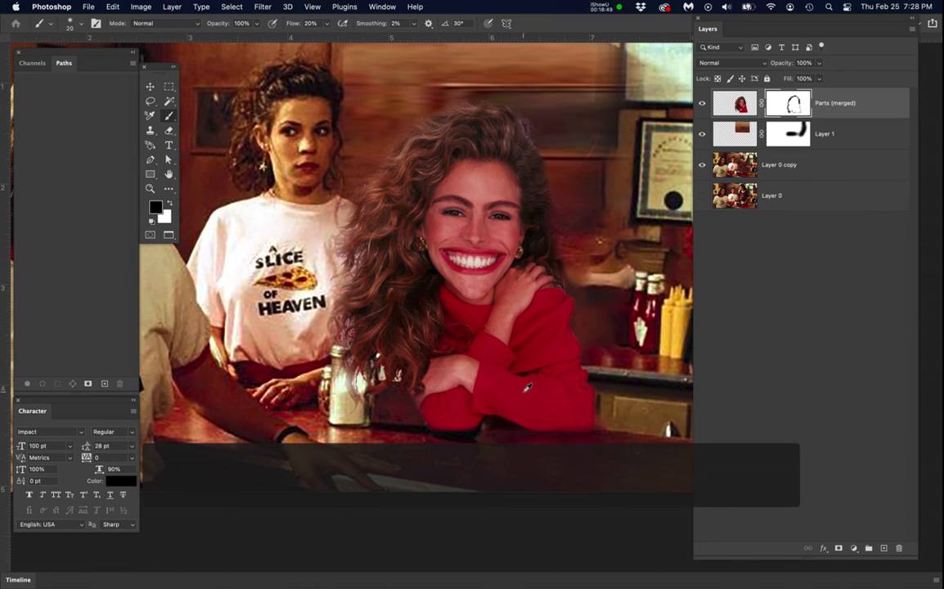
{"action": "scroll", "coordinate": [528, 388], "scroll_direction": "up", "scroll_amount": 1}
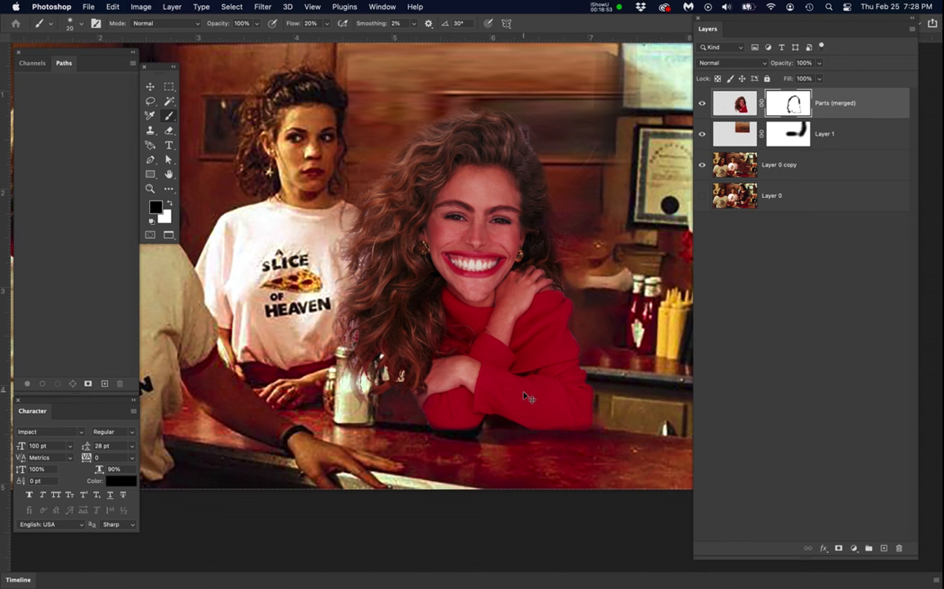
{"action": "key", "text": "super+s"}
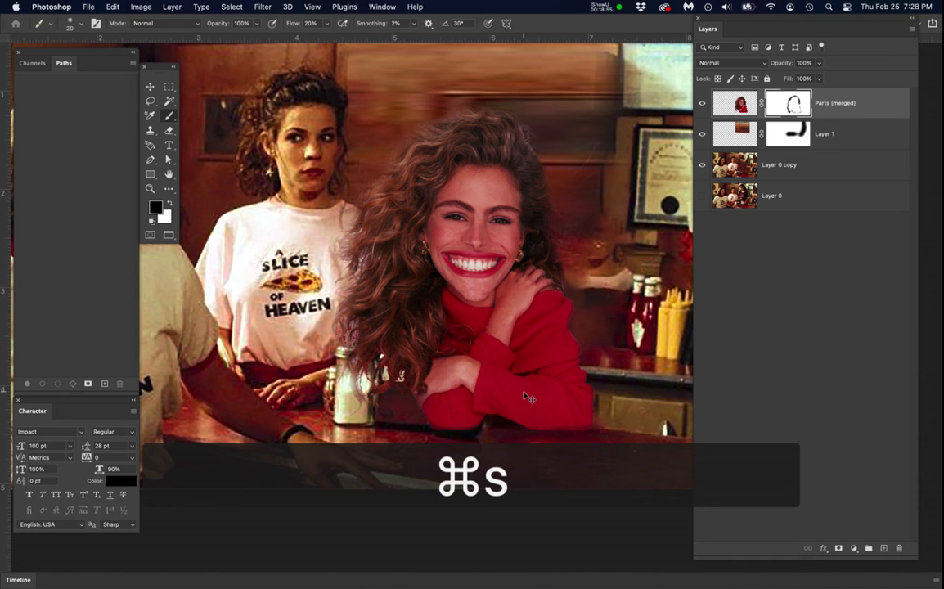